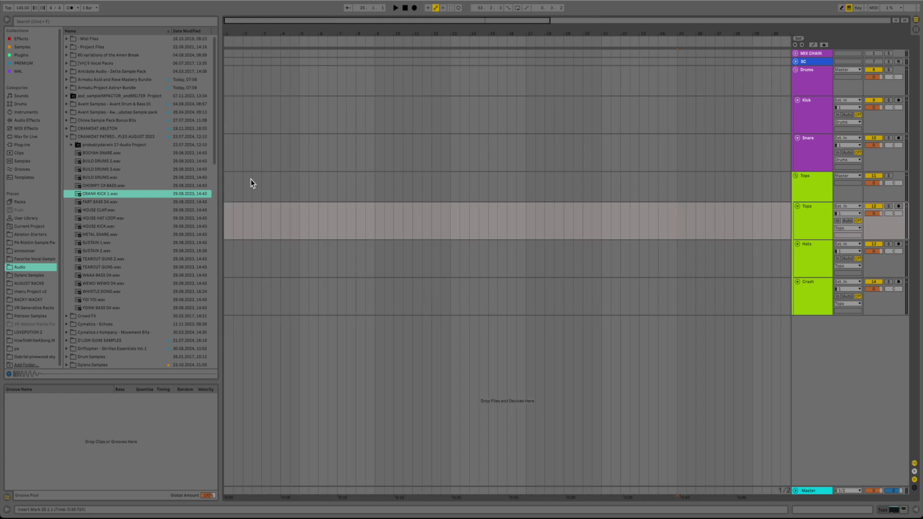
# Place the CRANK KICK 1 sample at the very start of the Kick track
pyautogui.moveTo(265, 22); pyautogui.dragTo(290, 54)
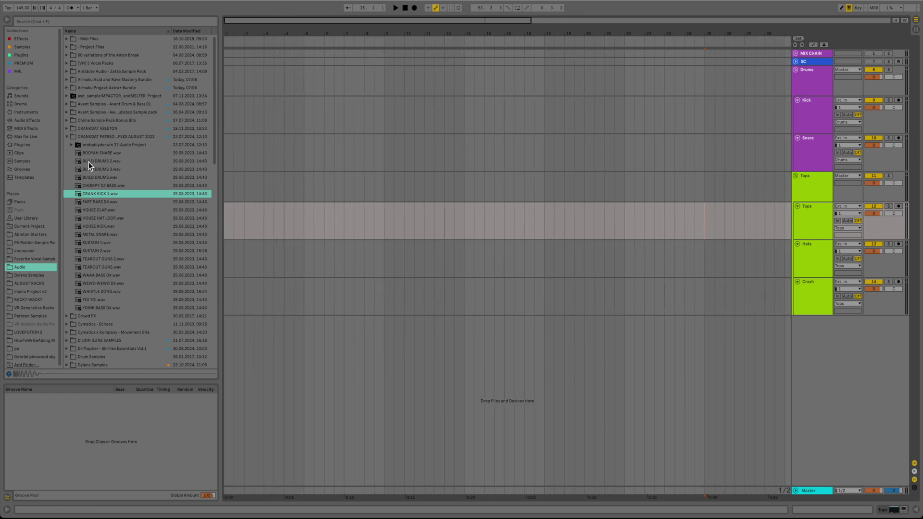
pyautogui.moveTo(84, 194); pyautogui.dragTo(226, 114)
pyautogui.moveTo(231, 23); pyautogui.dragTo(232, 60)
pyautogui.moveTo(226, 116); pyautogui.dragTo(226, 115)
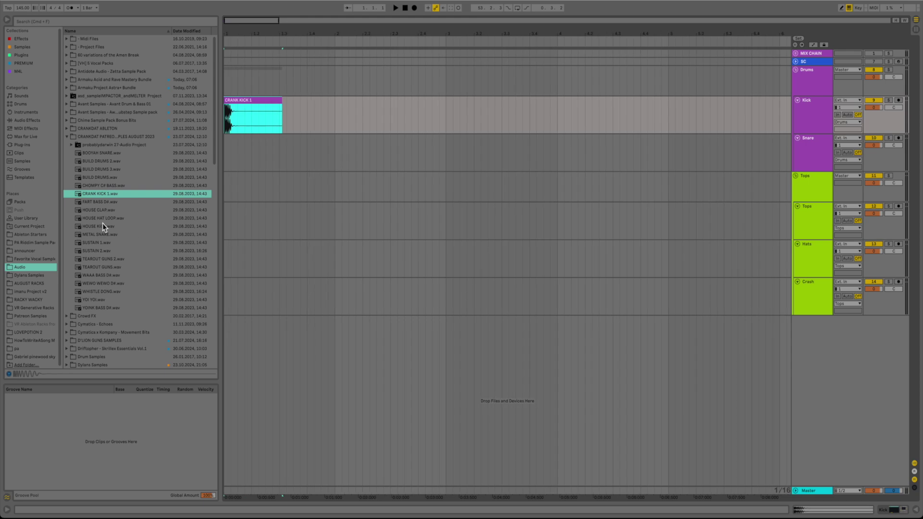
# Place BOOYAH SNARE on beat 1.3 of the Snare track and duplicate the one-bar kick and snare pattern into the second bar
pyautogui.moveTo(108, 153); pyautogui.dragTo(281, 160)
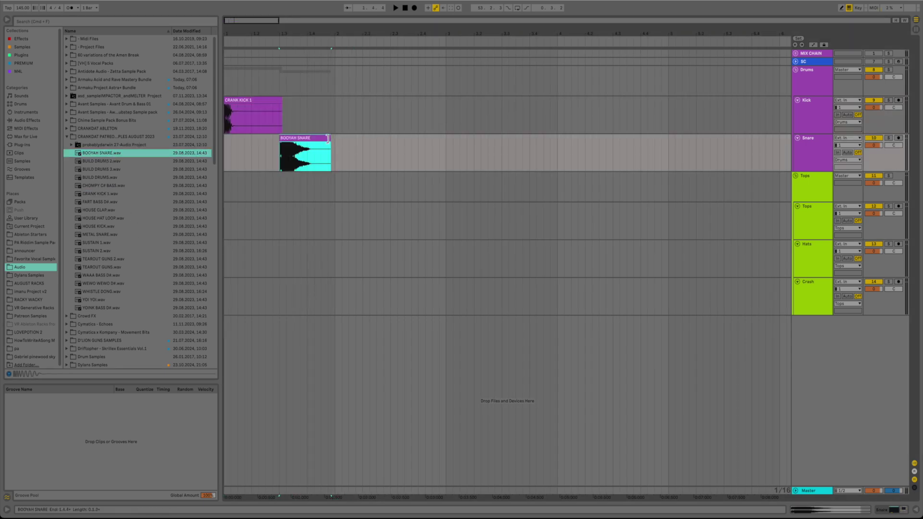
pyautogui.press('super+a')
pyautogui.press('super+d')
pyautogui.moveTo(874, 145); pyautogui.dragTo(874, 152)
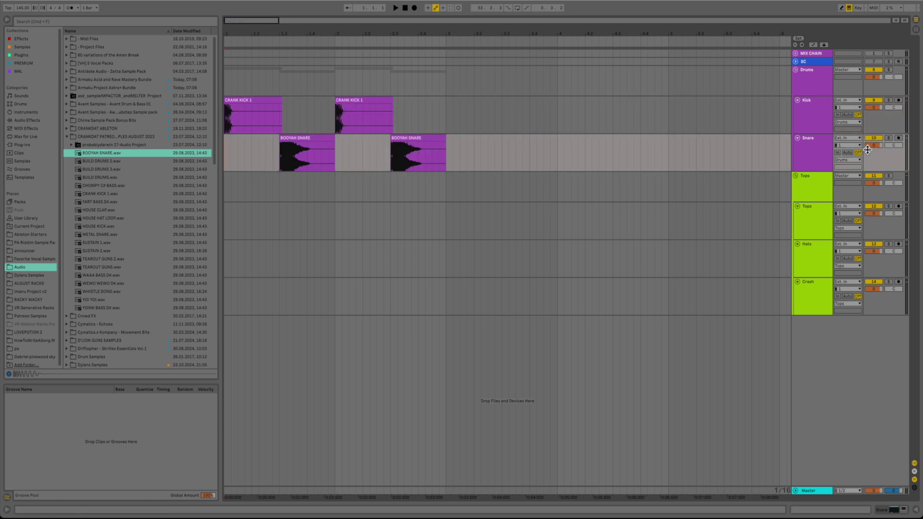
# Add sidechain trigger clips on the SC track at every kick and snare hit across the two bars
pyautogui.doubleClick(224, 61)
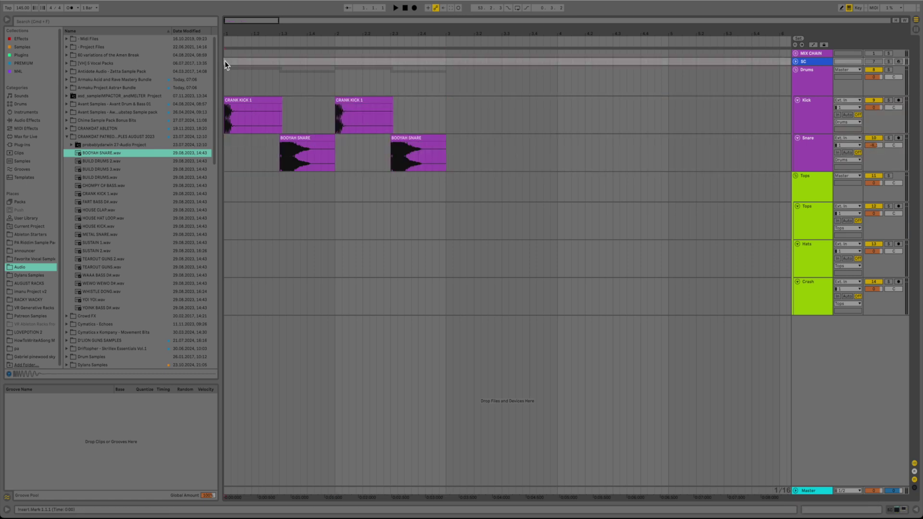
pyautogui.doubleClick(158, 442)
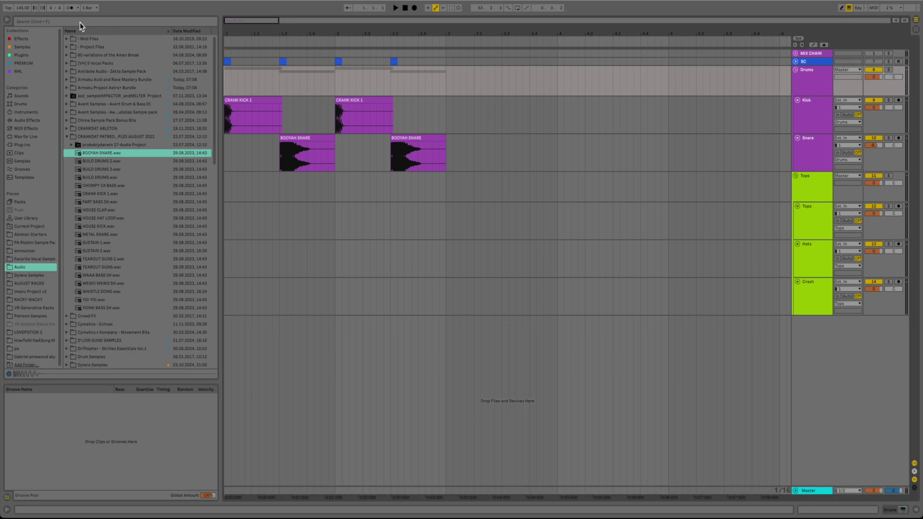
# Search the samples for "cymbal" and place a 150 BPM N-Cymbals loop at the start of the Tops track
pyautogui.click(80, 21)
pyautogui.write('cymbal')
pyautogui.click(123, 186)
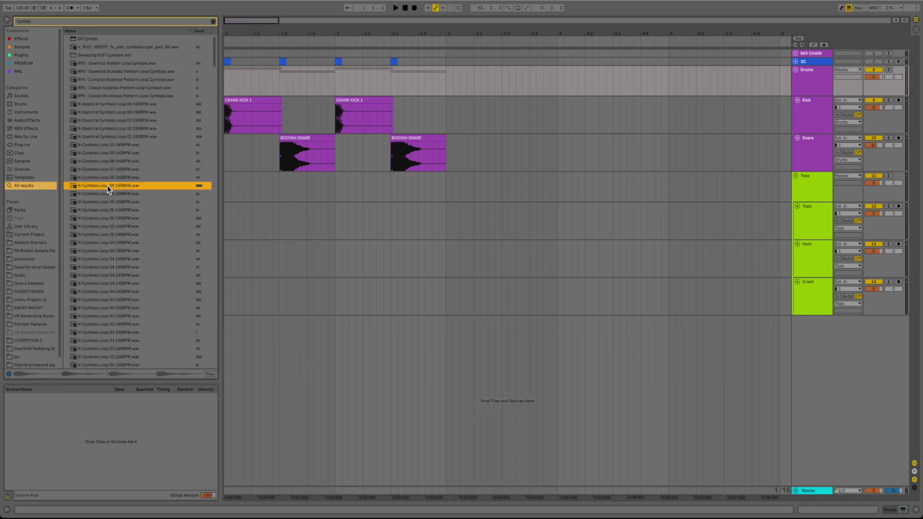
pyautogui.moveTo(108, 189); pyautogui.dragTo(228, 233)
# Place N-Cymbals Loop 07 140BPM on the Hats track and N-Cymbals Loop 04 150BPM on the Crash track, both from bar 1
pyautogui.click(146, 169)
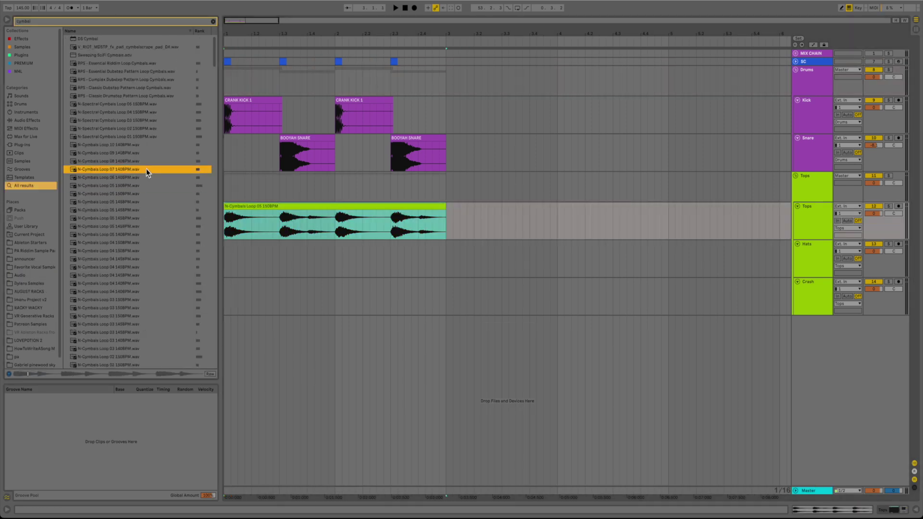
pyautogui.moveTo(146, 169); pyautogui.dragTo(230, 259)
pyautogui.click(114, 244)
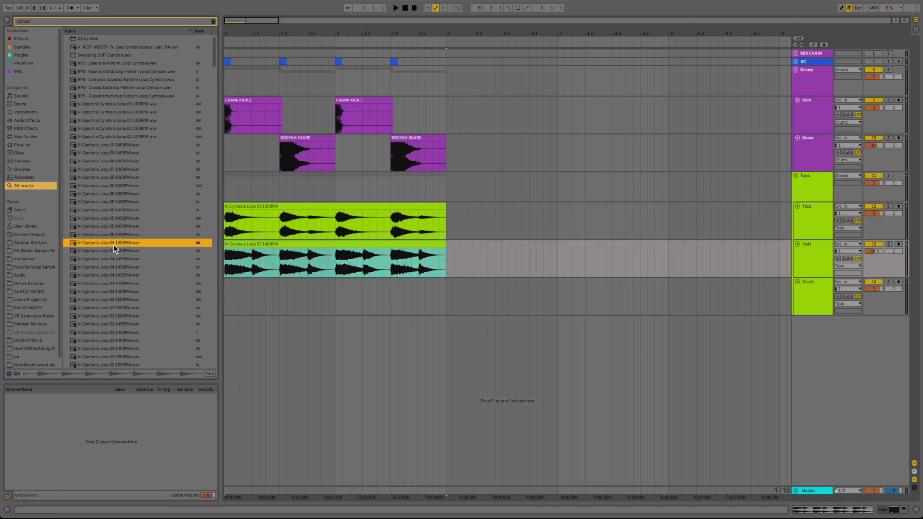
pyautogui.moveTo(220, 294); pyautogui.dragTo(227, 299)
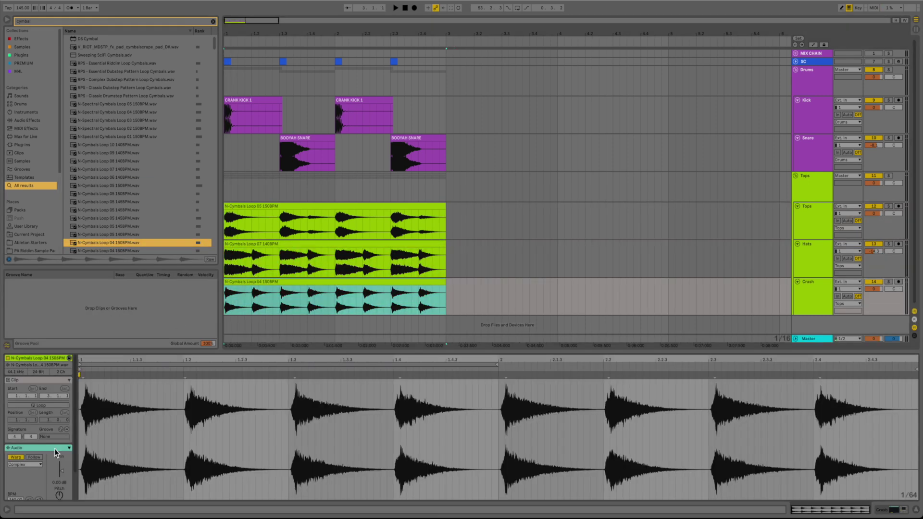
# Set the Crash loop to Beats warping at 75 BPM and repeat the shortened clip to fill the second bar
pyautogui.click(34, 466)
pyautogui.click(35, 470)
pyautogui.scroll(-3, 44, 487)
pyautogui.click(29, 471)
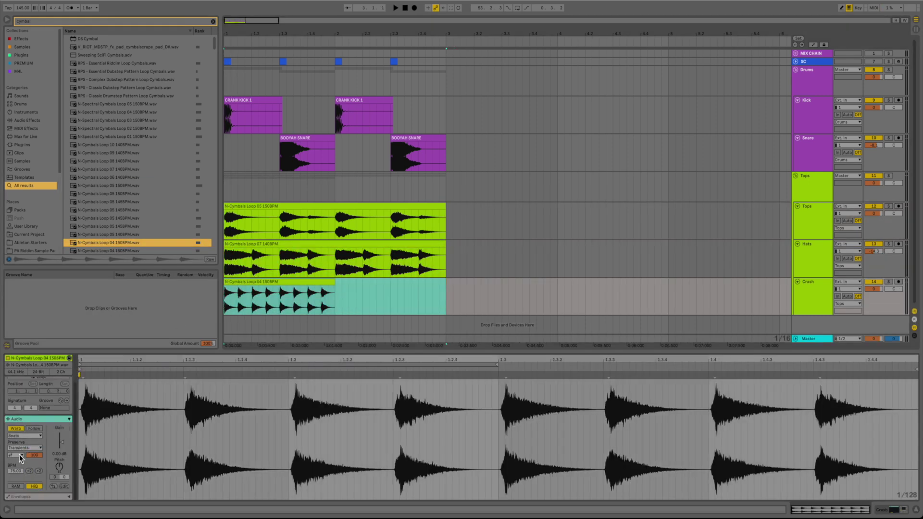
pyautogui.click(18, 469)
# Play the pattern and lower the volume of the Tops track and its group, ending with the group unsoloed
pyautogui.press('space')
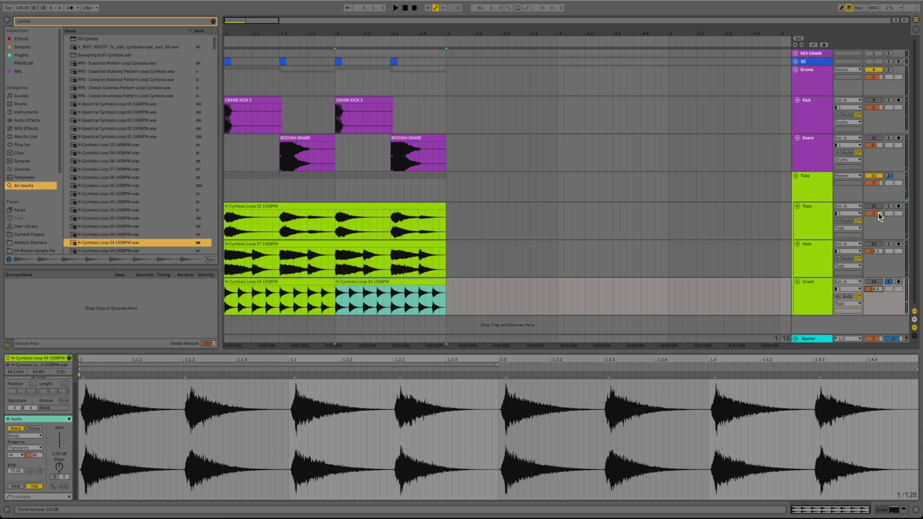
pyautogui.moveTo(879, 214); pyautogui.dragTo(879, 226)
pyautogui.click(889, 176)
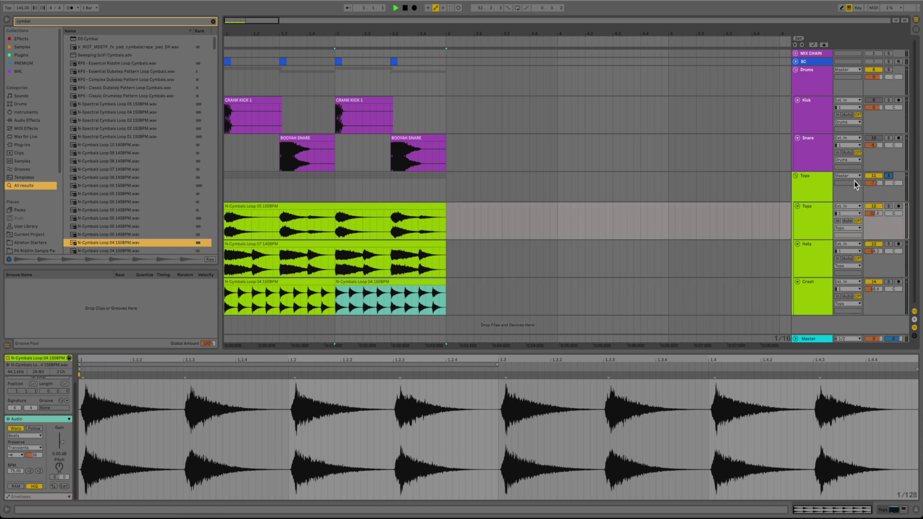
pyautogui.click(893, 188)
pyautogui.click(916, 510)
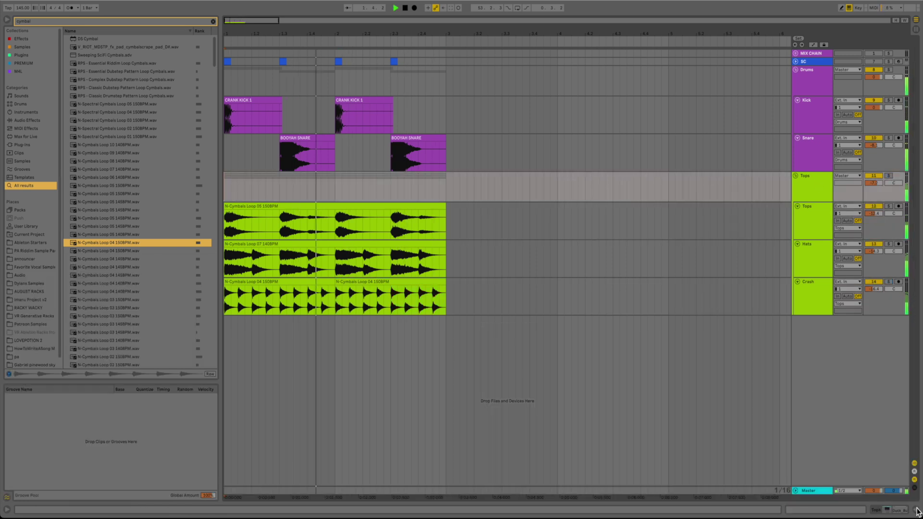
# Reveal the source file of the first BOOYAH SNARE clip in the browser
pyautogui.click(816, 156)
pyautogui.click(293, 155)
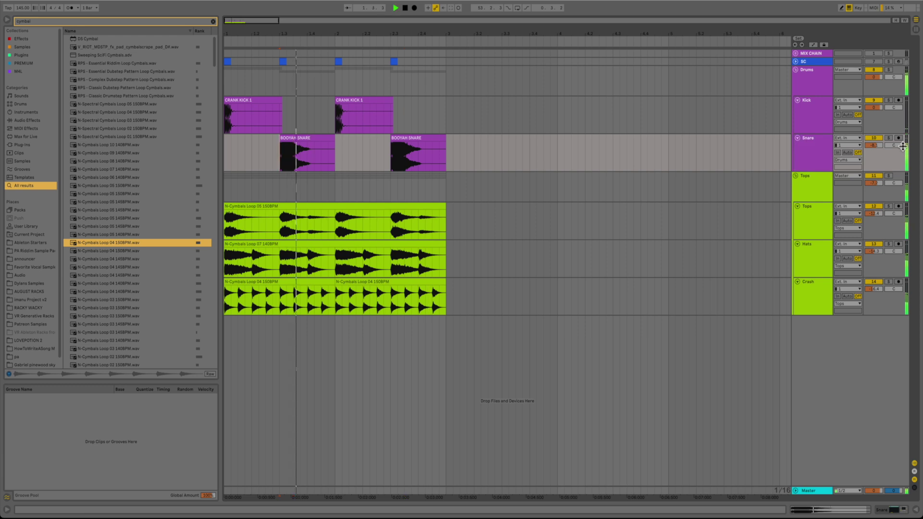
pyautogui.click(326, 138)
pyautogui.rightClick(326, 138)
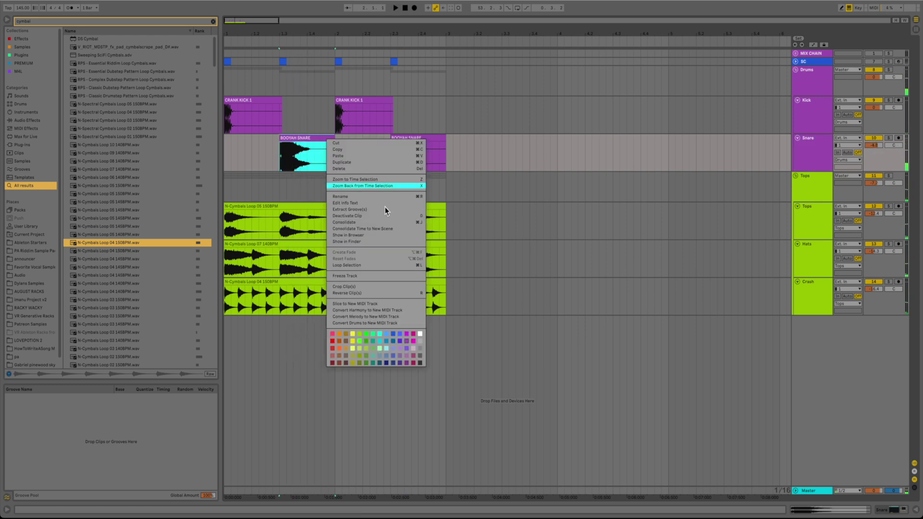
pyautogui.click(387, 236)
# Audition the samples in the BOOYAH SNARE folder to find a second snare, ending on METAL SNARE
pyautogui.click(87, 161)
pyautogui.press('Down')
pyautogui.press('Down')
pyautogui.press('Down')
pyautogui.press('Down')
pyautogui.press('Down')
pyautogui.press('Down')
pyautogui.press('Down')
pyautogui.press('Down')
pyautogui.press('Down')
pyautogui.press('Down')
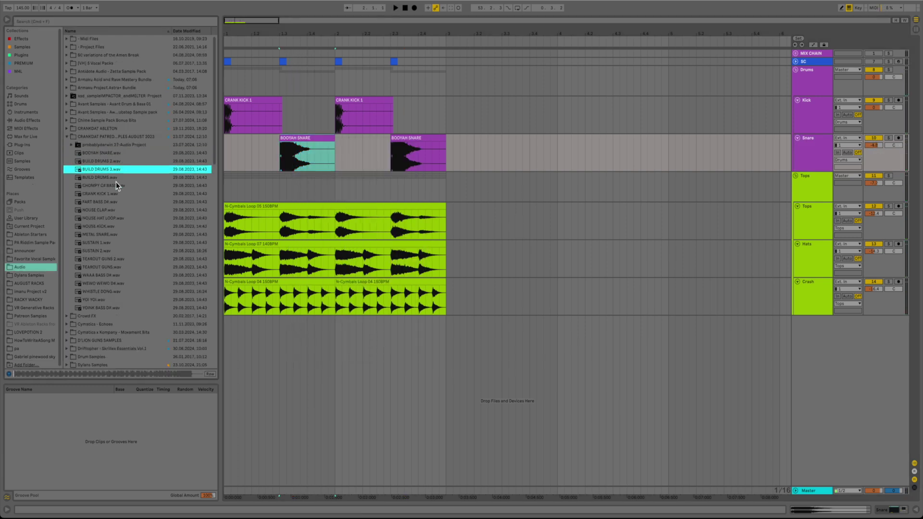
pyautogui.click(104, 236)
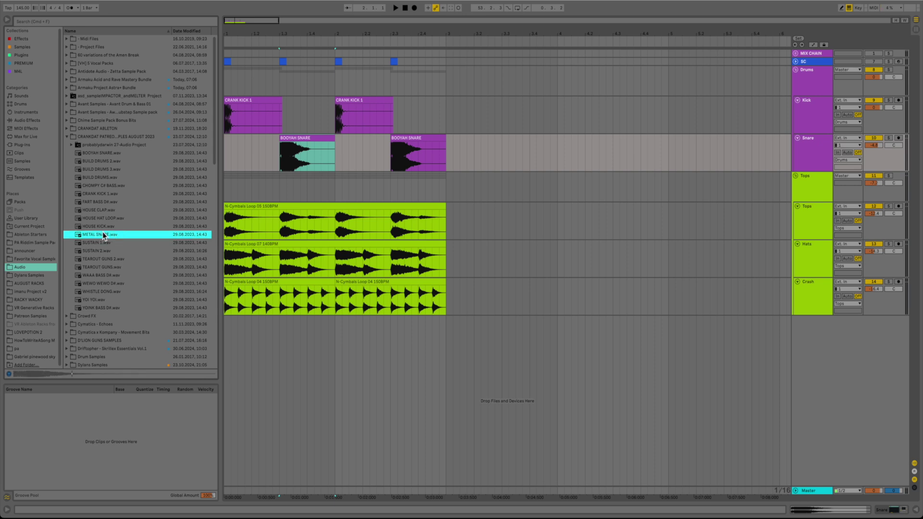
# Layer METAL SNARE under both BOOYAH SNARE hits on a separate track inside the Drums group
pyautogui.moveTo(96, 237); pyautogui.dragTo(355, 158)
pyautogui.press('space')
pyautogui.moveTo(354, 157); pyautogui.dragTo(272, 142)
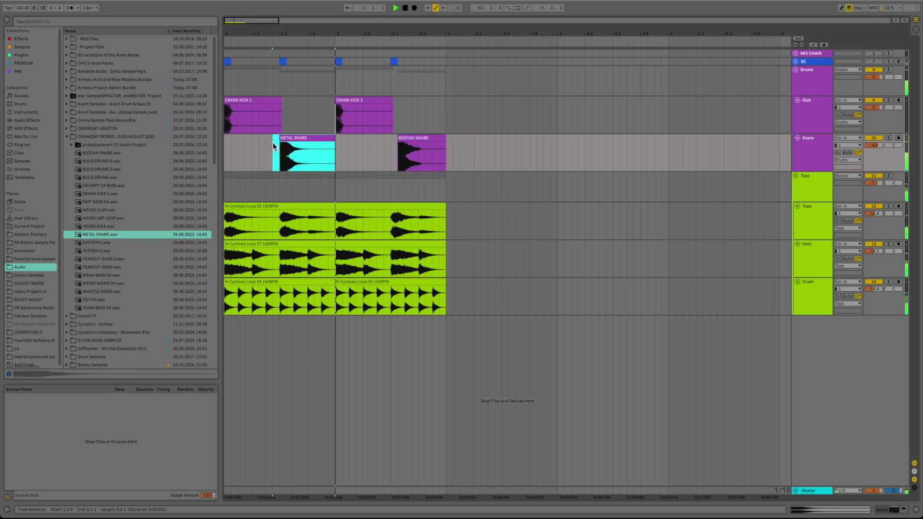
pyautogui.click(676, 153)
pyautogui.press('space')
pyautogui.moveTo(336, 184); pyautogui.dragTo(250, 185)
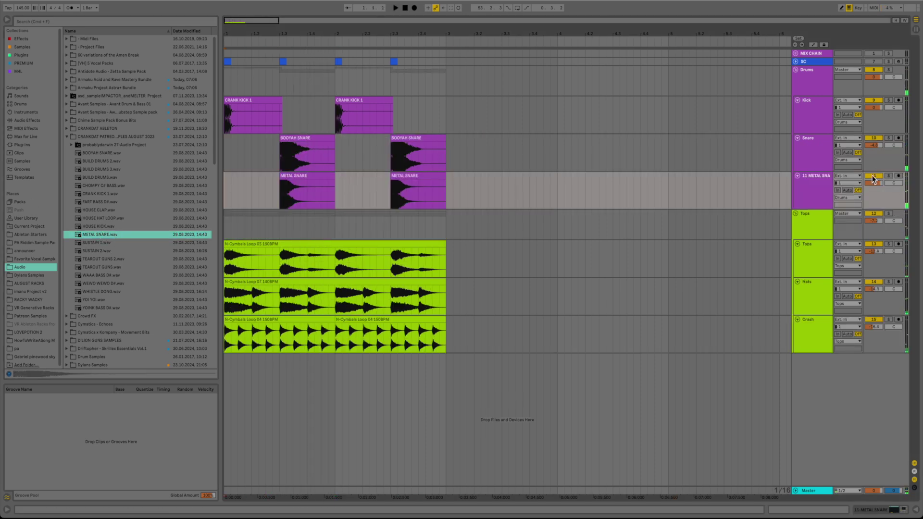
# Play the beat and lower the METAL SNARE track's volume to balance the layered snares
pyautogui.press('space')
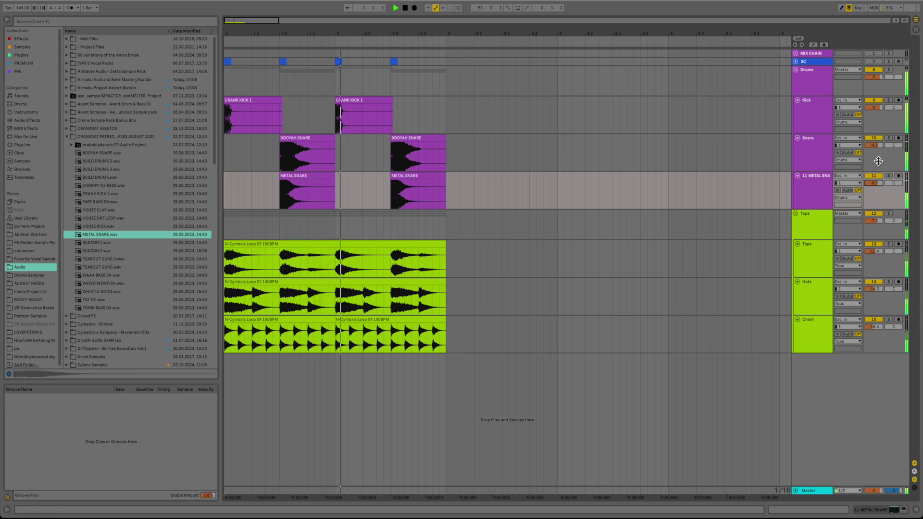
pyautogui.press('space')
# Select the full two-bar pattern on all tracks and set it as the loop region
pyautogui.click(377, 345)
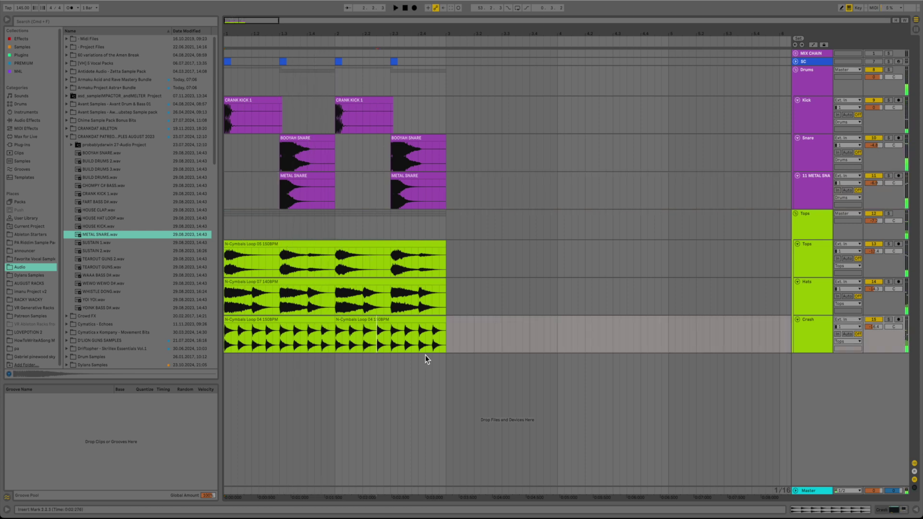
pyautogui.moveTo(447, 347); pyautogui.dragTo(176, 151)
pyautogui.press('super+a')
pyautogui.press('super+l')
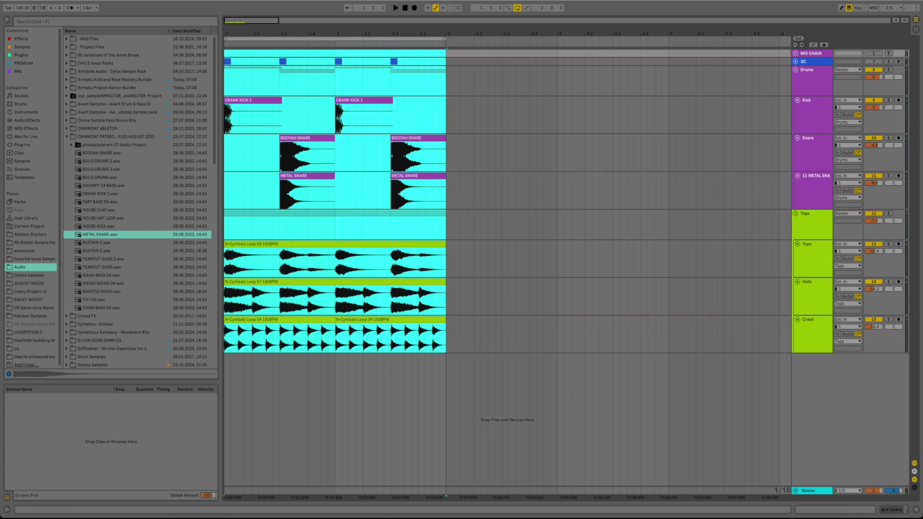
pyautogui.press('+')
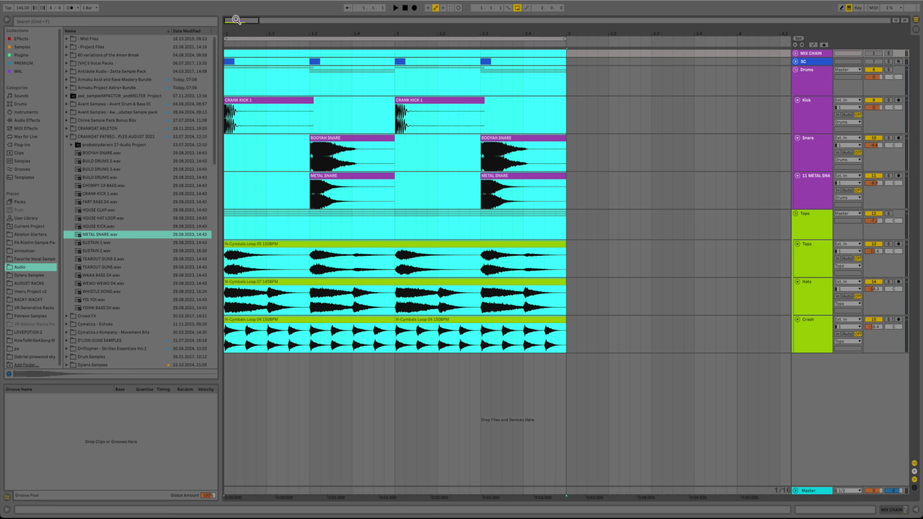
pyautogui.moveTo(237, 20); pyautogui.dragTo(236, 14)
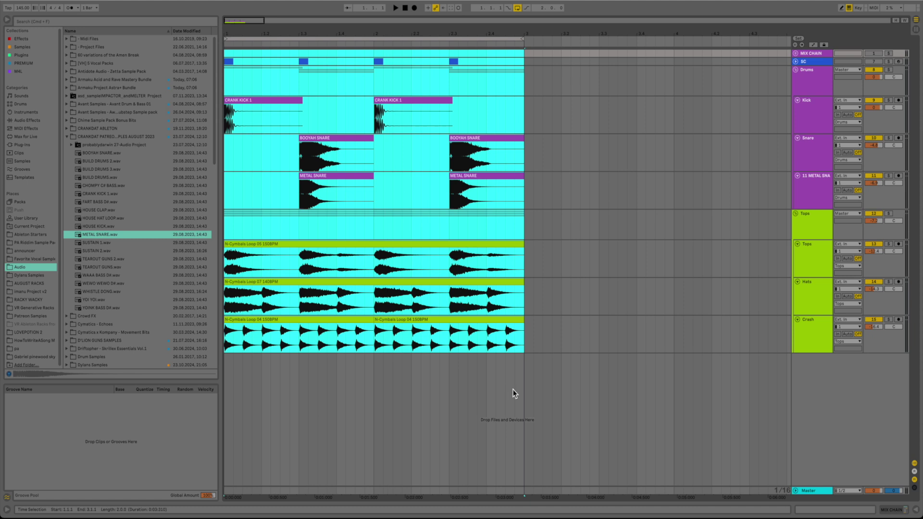
pyautogui.click(466, 370)
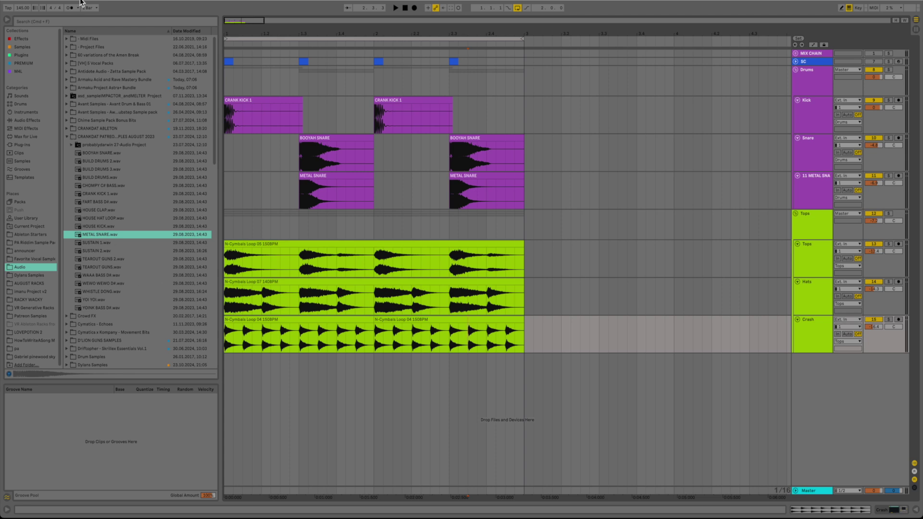
# Search the audio samples for "growl" and audition N-Growl samples 01 to 03
pyautogui.press('super+f')
pyautogui.write('growl')
pyautogui.click(100, 104)
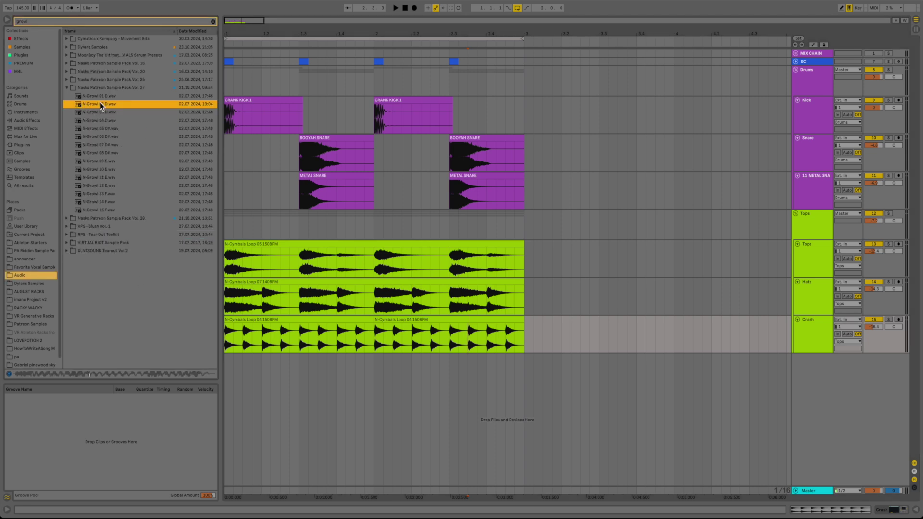
pyautogui.click(109, 113)
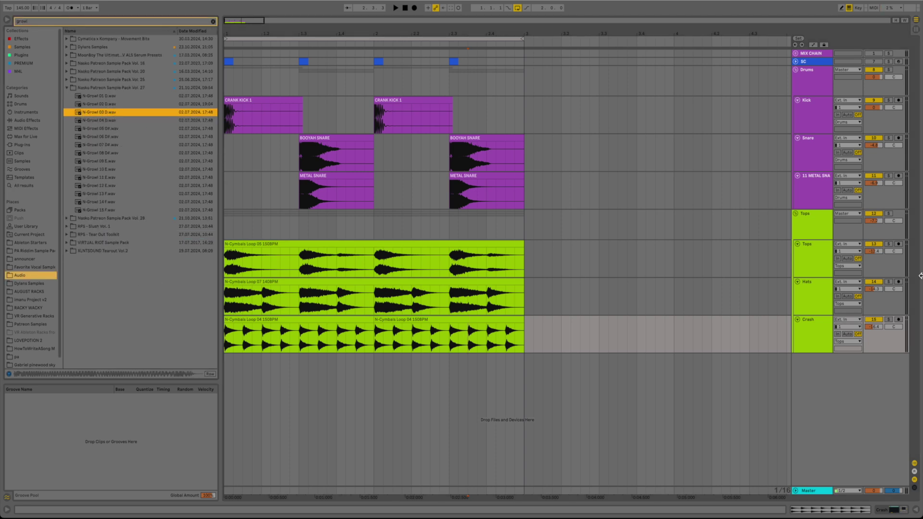
pyautogui.click(731, 218)
pyautogui.click(120, 96)
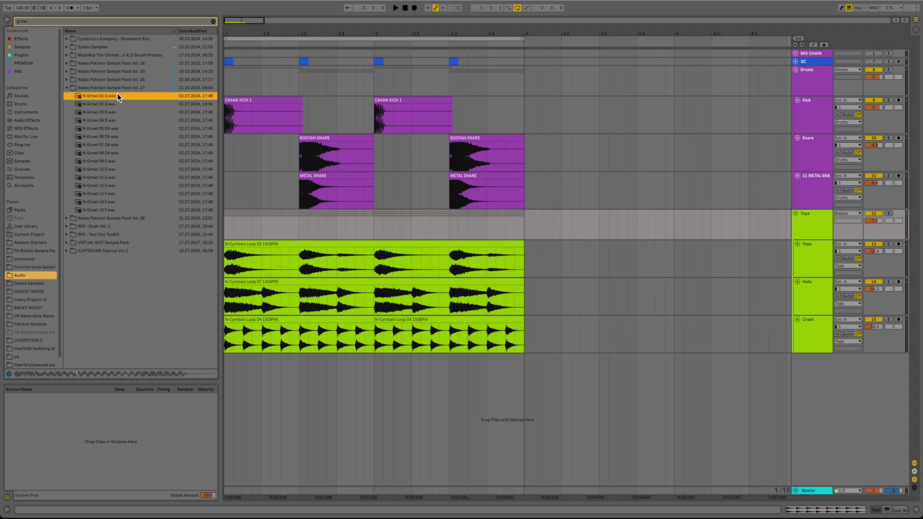
# Add a new audio track below the Crash track and put it in its own group
pyautogui.click(814, 233)
pyautogui.press('super+t')
pyautogui.click(812, 369)
pyautogui.press('super+g')
# Copy the Duck Buddy sidechain device from the Tops group to the new group and set its lookahead to 10 ms
pyautogui.doubleClick(812, 78)
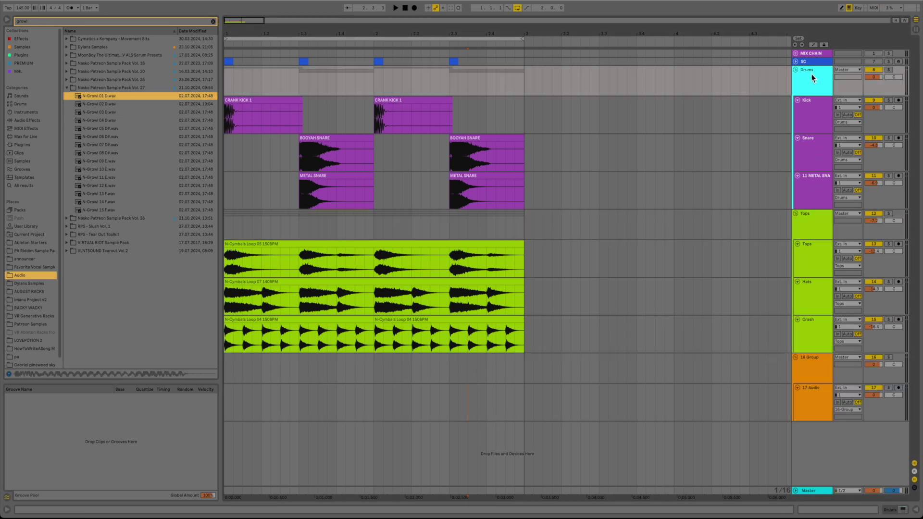
pyautogui.scroll(-3, 237, 334)
pyautogui.click(812, 181)
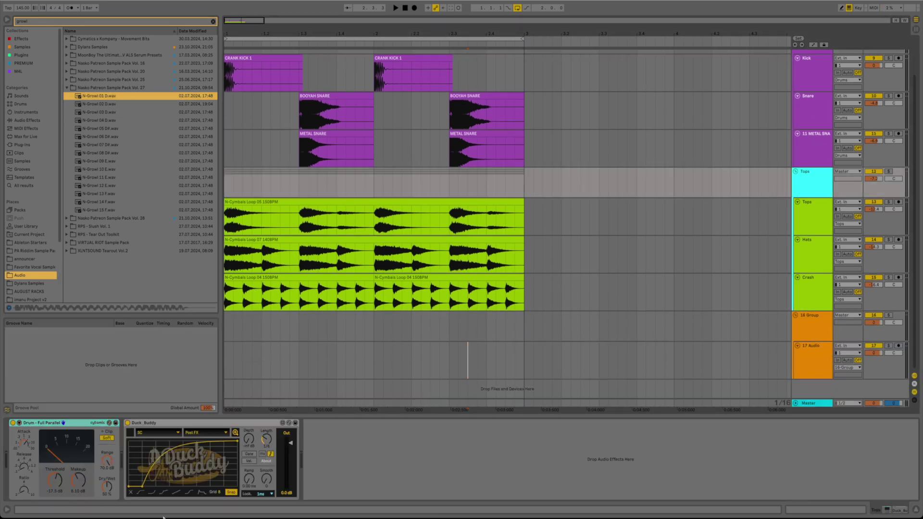
pyautogui.click(263, 494)
pyautogui.click(258, 438)
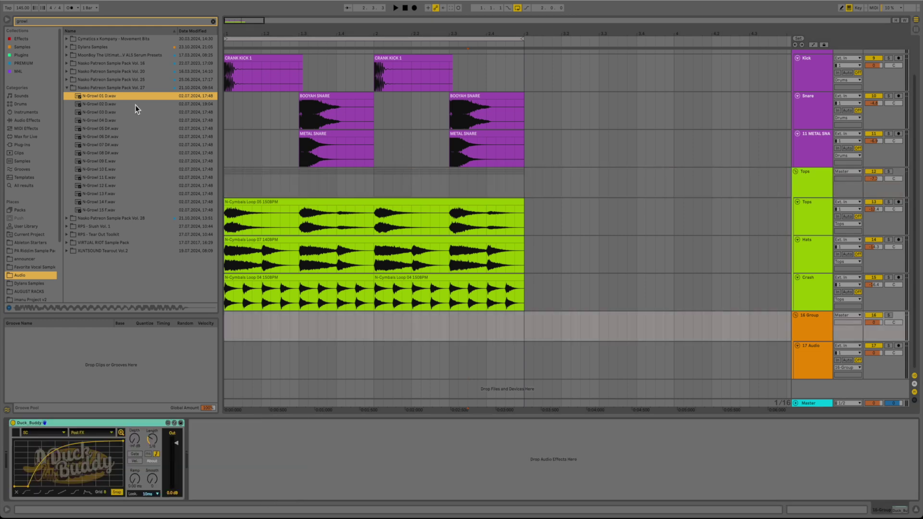
# Place N-Growl 01 D at the start of the new audio track, shorten it to one beat and play it with the drums
pyautogui.moveTo(106, 94); pyautogui.dragTo(230, 355)
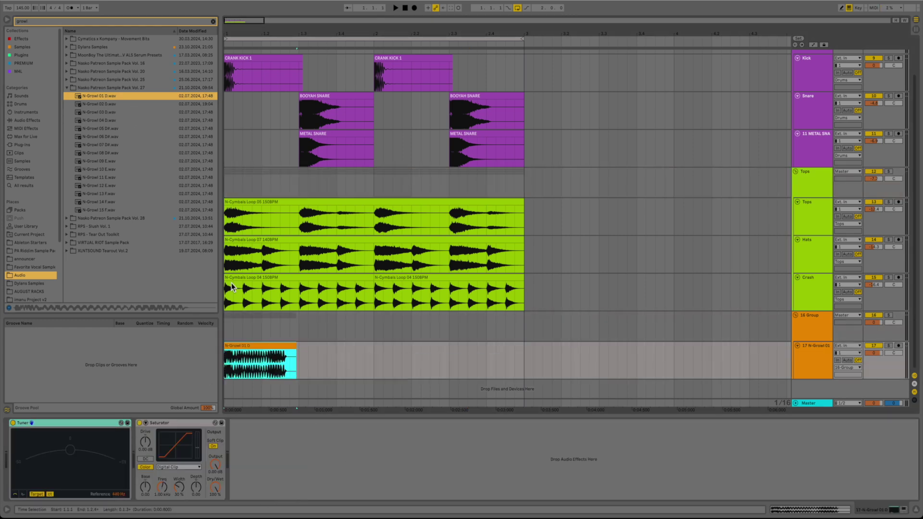
pyautogui.click(152, 105)
pyautogui.click(109, 97)
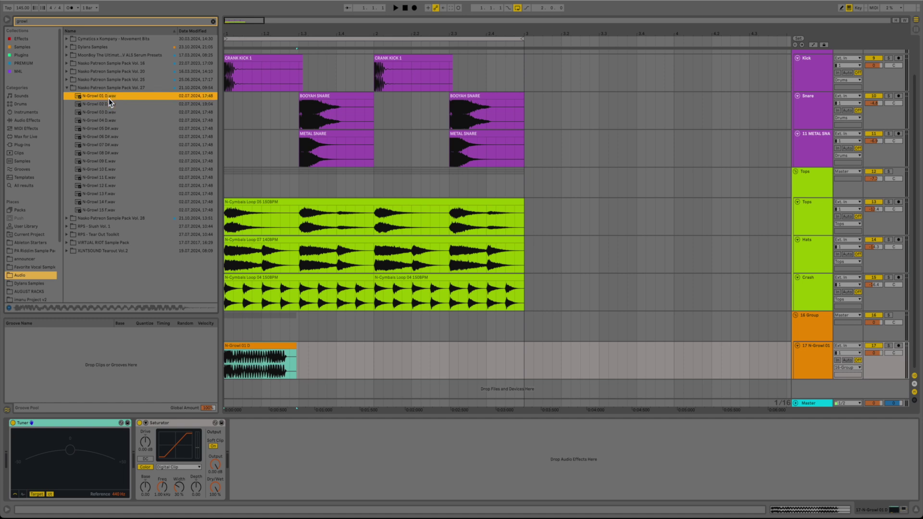
pyautogui.moveTo(297, 356); pyautogui.dragTo(261, 356)
pyautogui.click(305, 398)
pyautogui.press('space')
pyautogui.press('space')
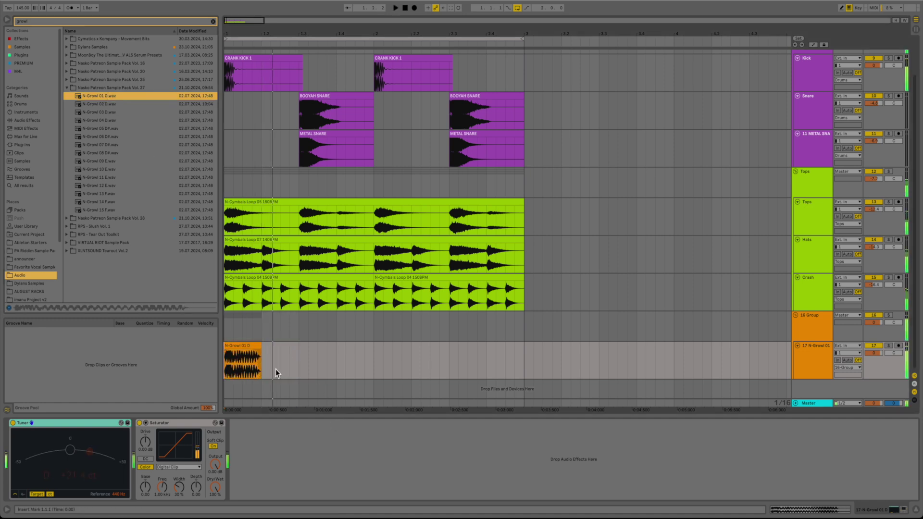
# Search the audio samples for "must die" and open the BASS ONE SHOTS folder of the MUST DIE Sewer Sounds Sample Pack
pyautogui.press('space')
pyautogui.press('space')
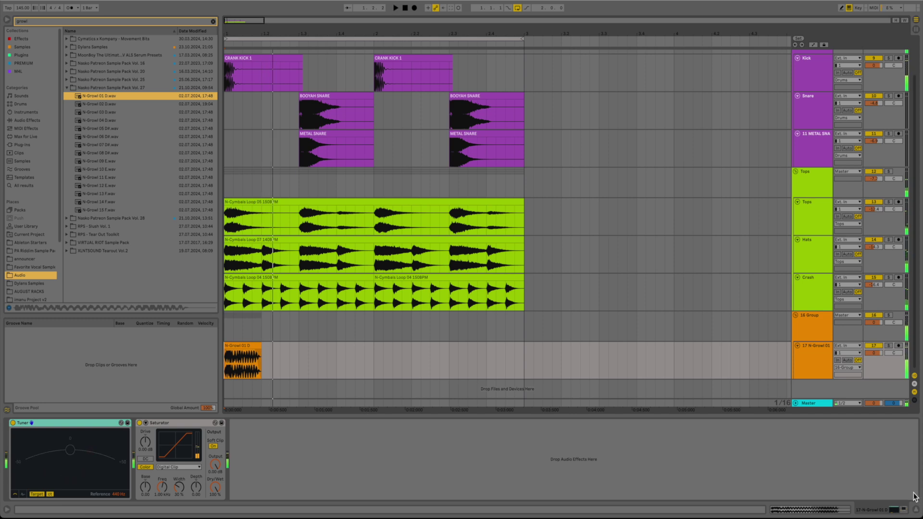
pyautogui.press('super+alt+l')
pyautogui.click(213, 21)
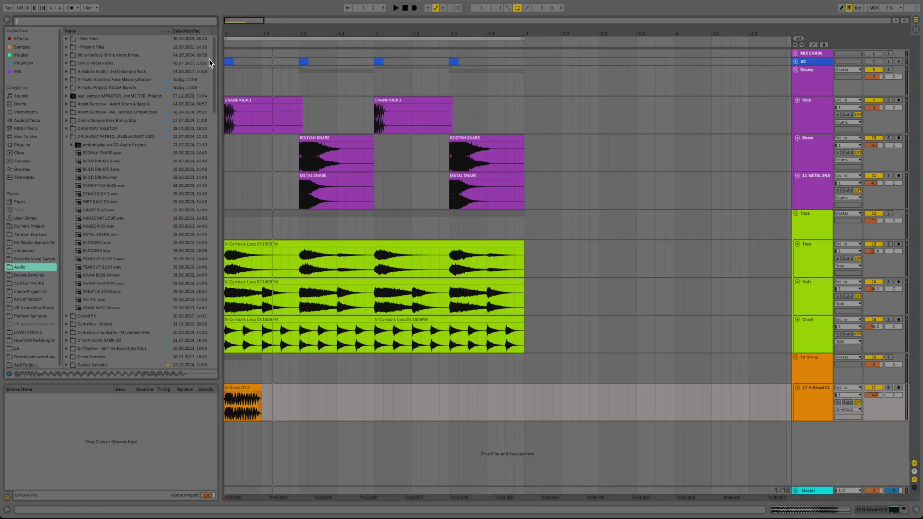
pyautogui.write('must die')
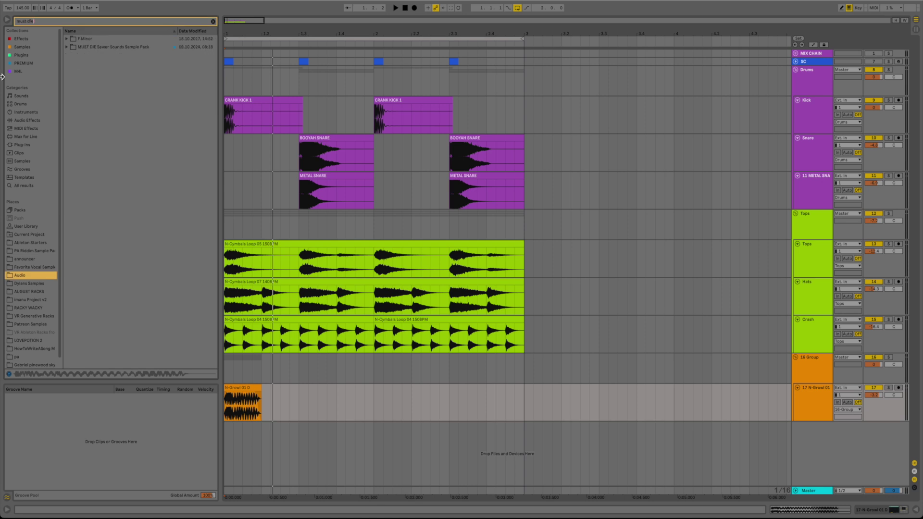
pyautogui.click(66, 47)
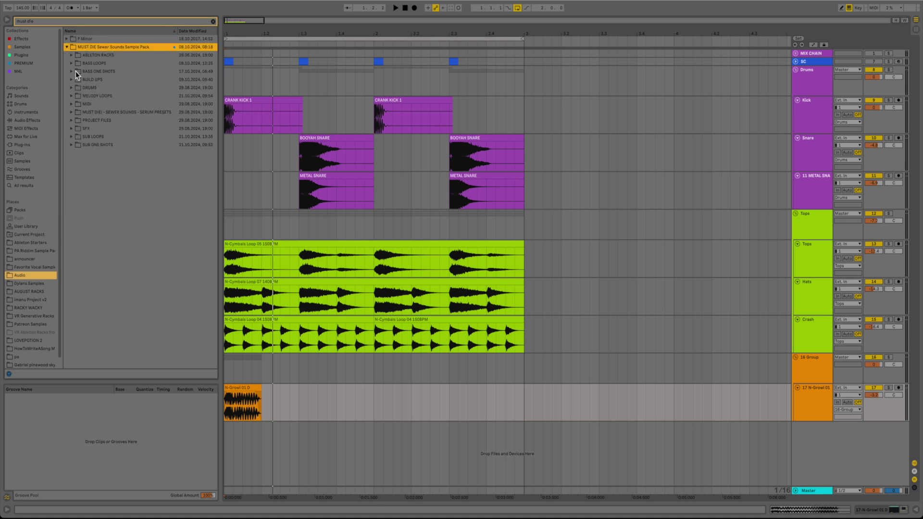
pyautogui.click(76, 71)
pyautogui.scroll(-10, 108, 173)
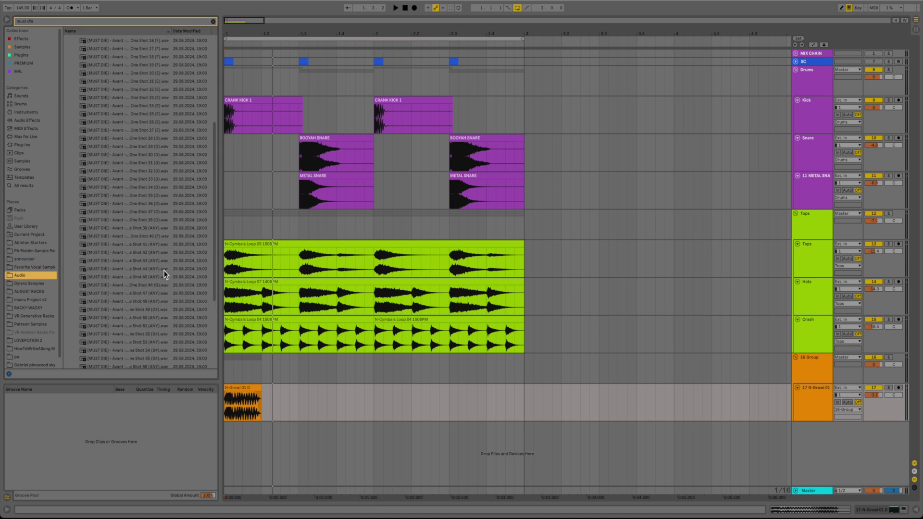
pyautogui.scroll(10, 163, 274)
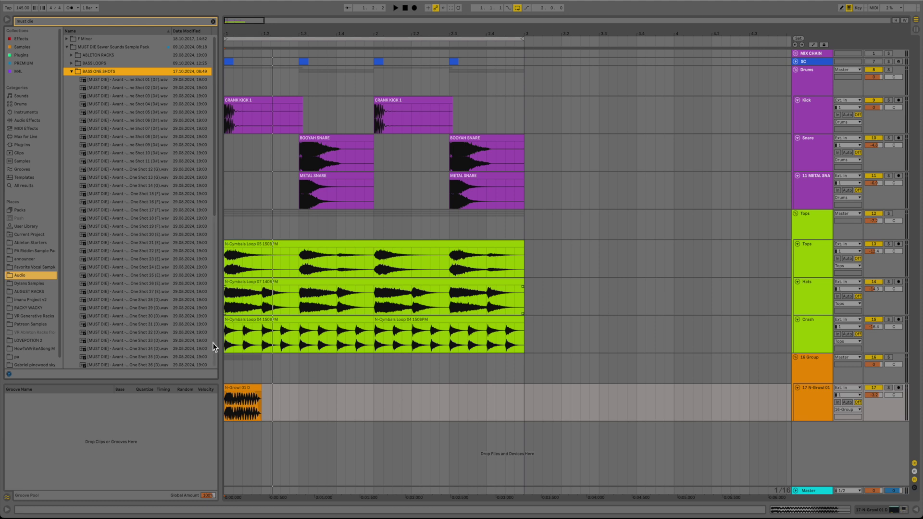
# Add an audio track below the growl track, place MUST DIE Bass One Shot 10 on beat 1.2 and duplicate it through bar 2
pyautogui.click(814, 410)
pyautogui.hotkey('ctrl', 't')
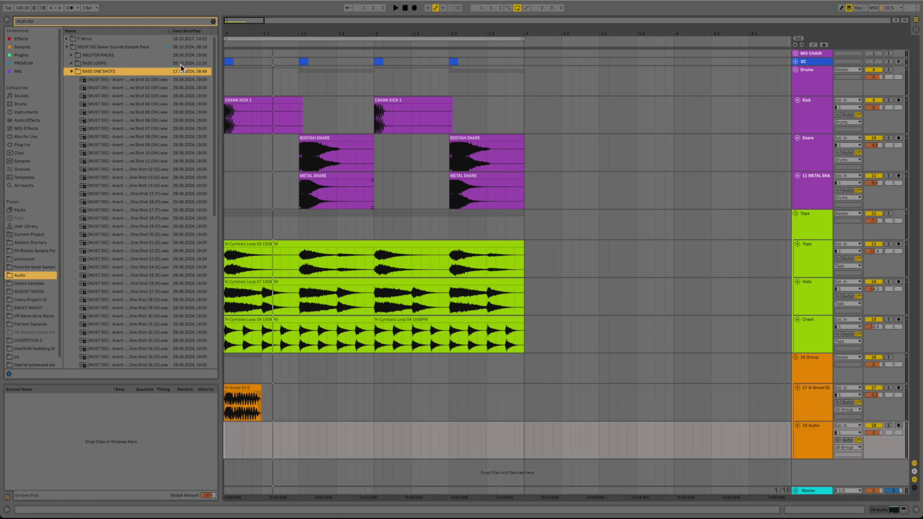
pyautogui.moveTo(150, 156); pyautogui.dragTo(267, 438)
pyautogui.hotkey('ctrl', 'd')
pyautogui.hotkey('ctrl', 'd')
pyautogui.hotkey('ctrl', 'd')
pyautogui.hotkey('ctrl', 'd')
pyautogui.hotkey('ctrl', 'd')
pyautogui.hotkey('ctrl', 'd')
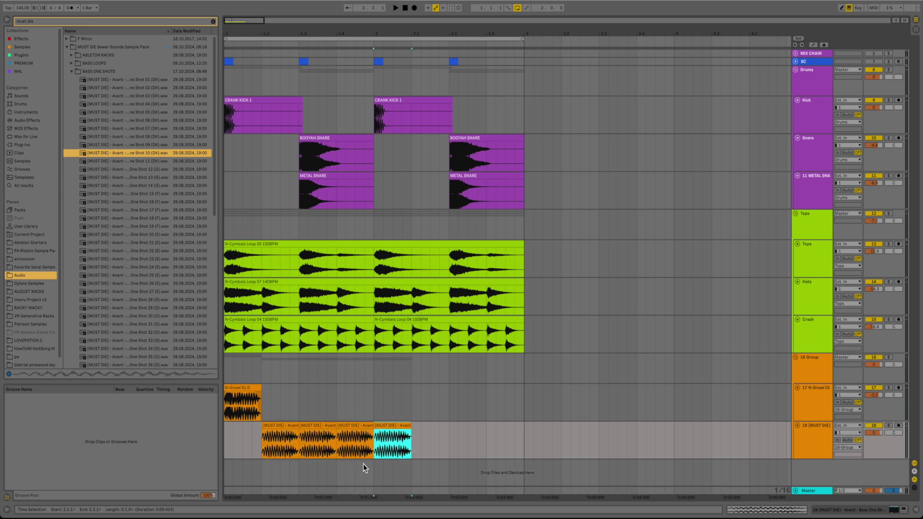
# Chop the bass clips into half-beat repeats on beat 1.2 and quarter-beat repeats in the second half of beat 1.4
pyautogui.click(295, 423)
pyautogui.moveTo(295, 424); pyautogui.dragTo(276, 431)
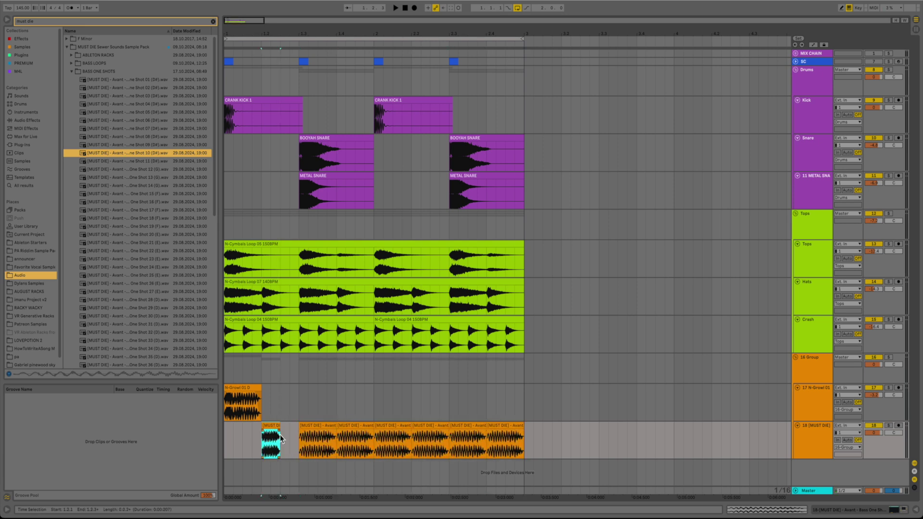
pyautogui.hotkey('ctrl', 'd')
pyautogui.click(358, 439)
pyautogui.hotkey('ctrl', 'v')
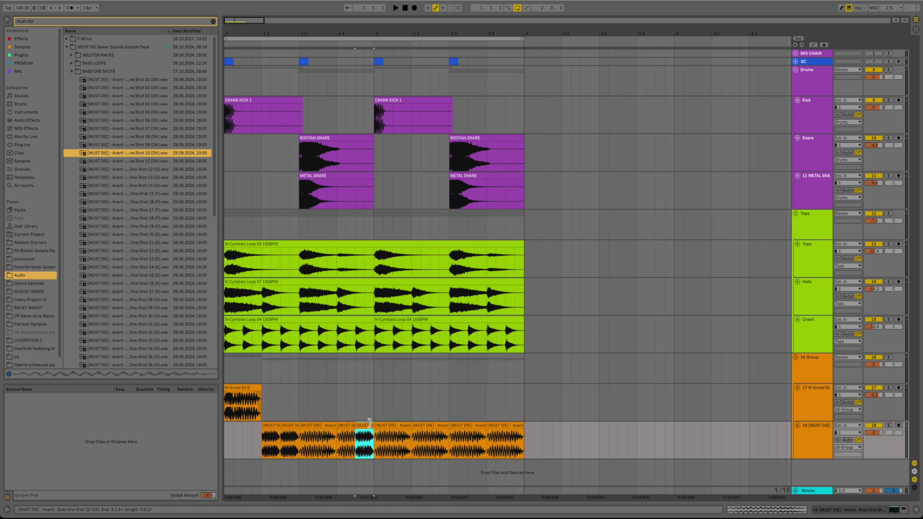
pyautogui.moveTo(372, 425); pyautogui.dragTo(364, 428)
pyautogui.hotkey('ctrl', 'd')
pyautogui.click(357, 448)
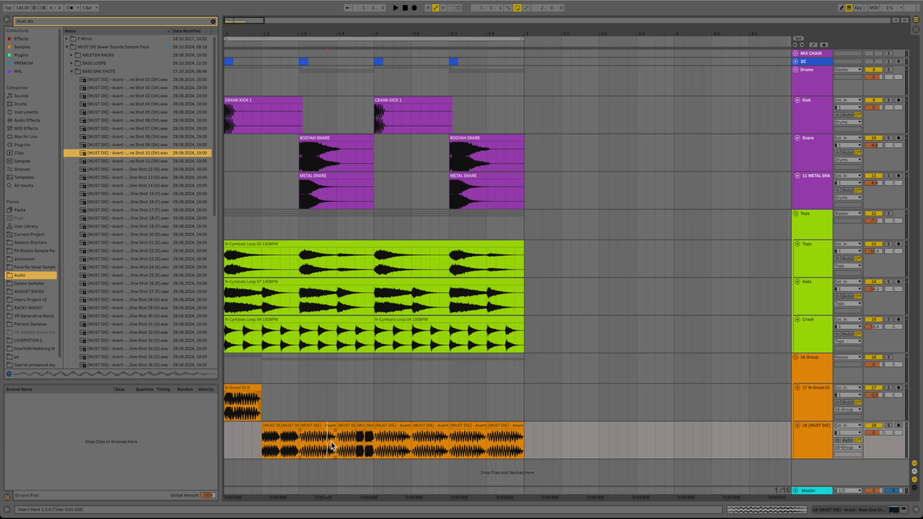
# Play the loop with the bass pattern and turn the last bass clip on beat 2.4 into two half-beat repeats
pyautogui.press('space')
pyautogui.press('space')
pyautogui.click(255, 446)
pyautogui.press('space')
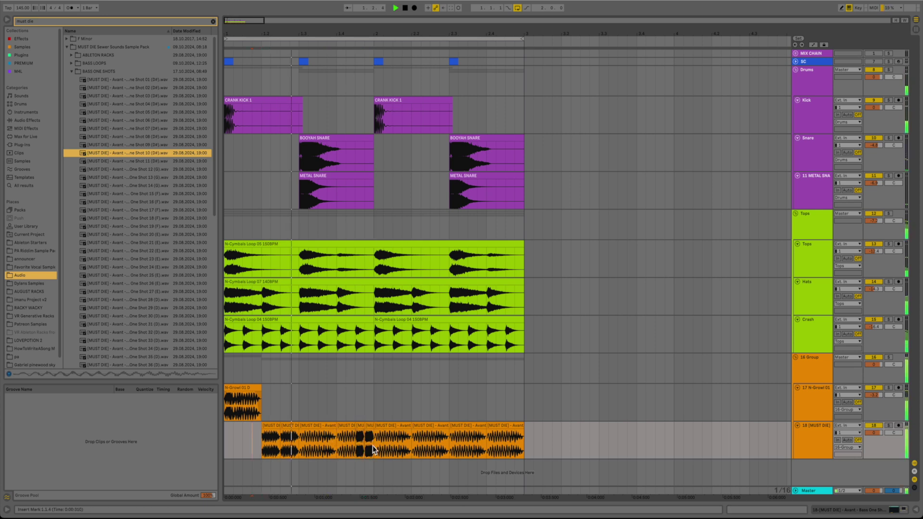
pyautogui.press('space')
pyautogui.click(224, 448)
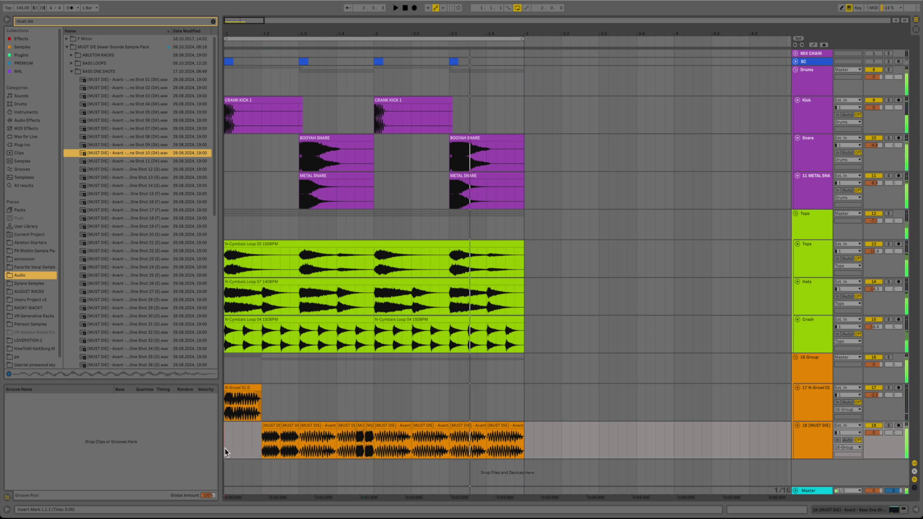
pyautogui.press('space')
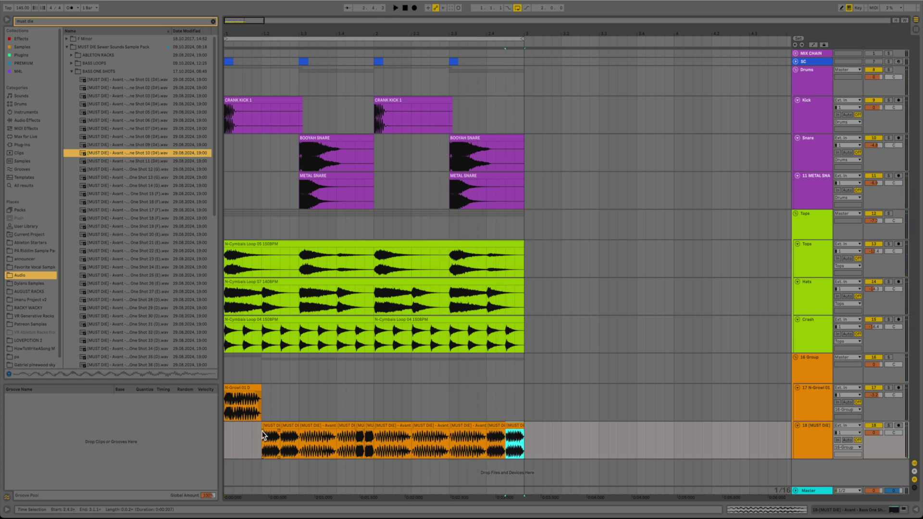
# Set the warp mode of all the MUST DIE bass clips to Tones while the loop plays
pyautogui.keyDown('shift'); pyautogui.doubleClick(266, 426); pyautogui.keyUp('shift')
pyautogui.scroll(-2, 67, 451)
pyautogui.press('space')
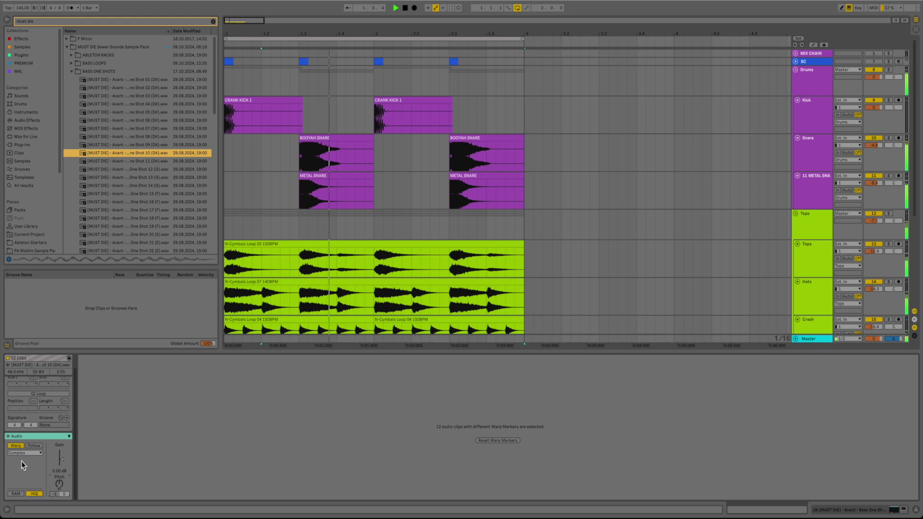
pyautogui.click(22, 454)
pyautogui.click(19, 466)
pyautogui.scroll(-5, 510, 192)
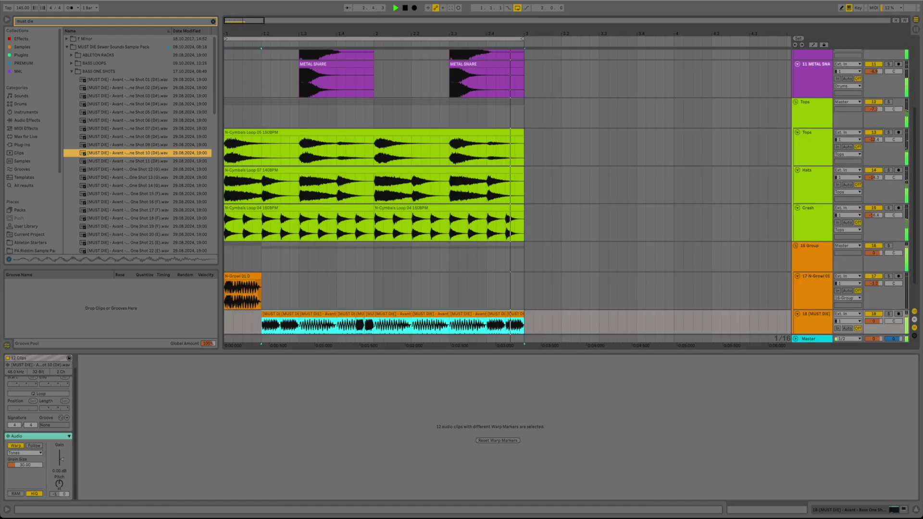
# Stop playback and lower the volume of the MUST DIE bass track
pyautogui.press('super+alt+l')
pyautogui.click(704, 439)
pyautogui.press('space')
pyautogui.click(819, 443)
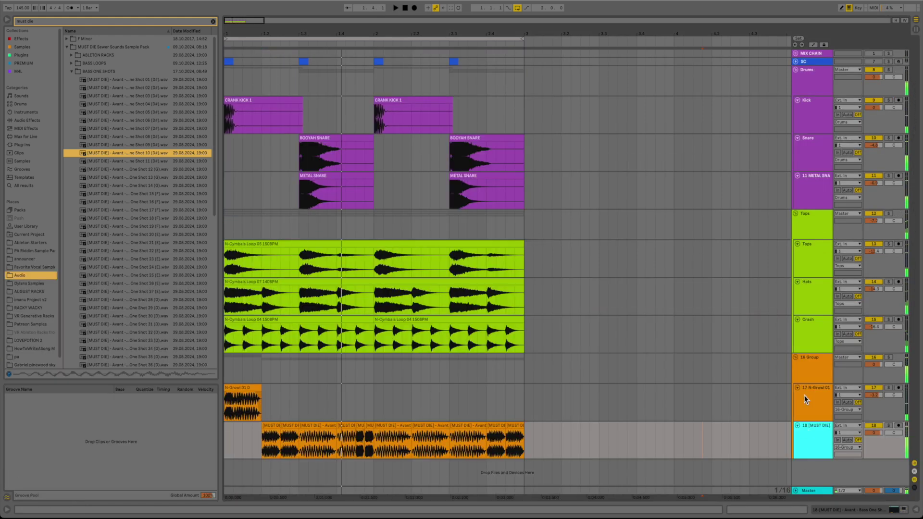
pyautogui.moveTo(878, 432); pyautogui.dragTo(878, 438)
# Add EQ Eight after Duck Buddy on the bass group and raise its low-cut frequency to about 190 Hz
pyautogui.doubleClick(824, 368)
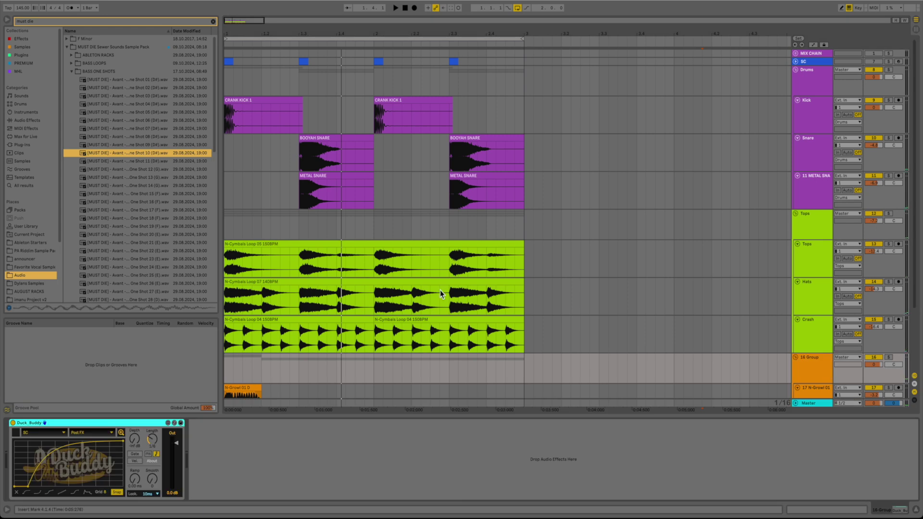
pyautogui.scroll(-3, 440, 290)
pyautogui.click(39, 23)
pyautogui.write('e')
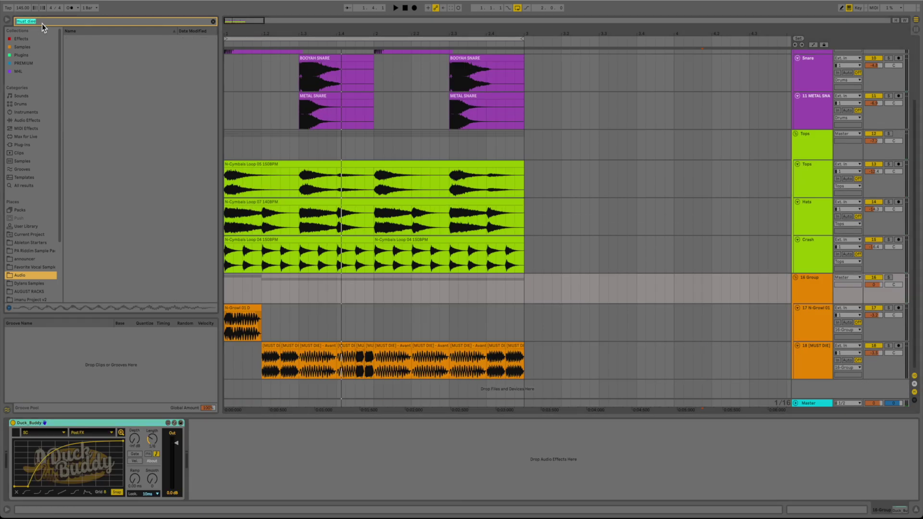
pyautogui.write('eq')
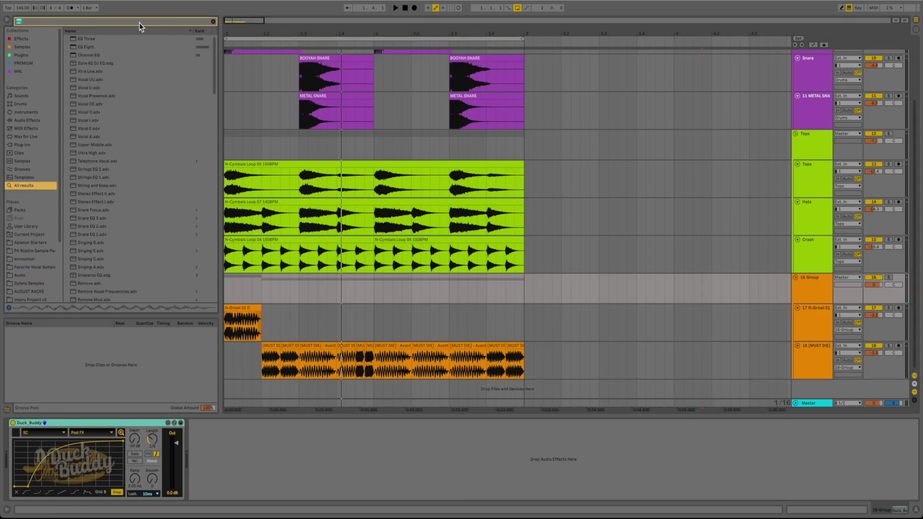
pyautogui.moveTo(86, 45); pyautogui.dragTo(302, 344)
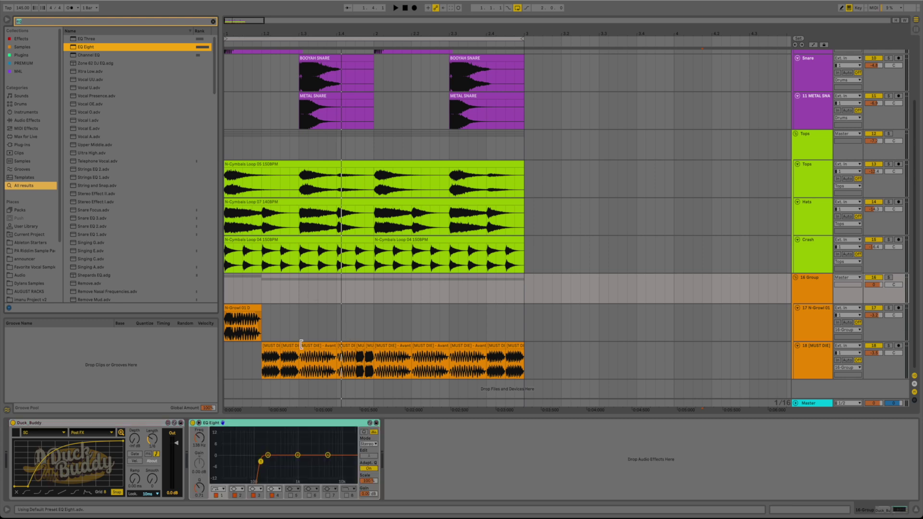
pyautogui.moveTo(202, 440); pyautogui.dragTo(202, 434)
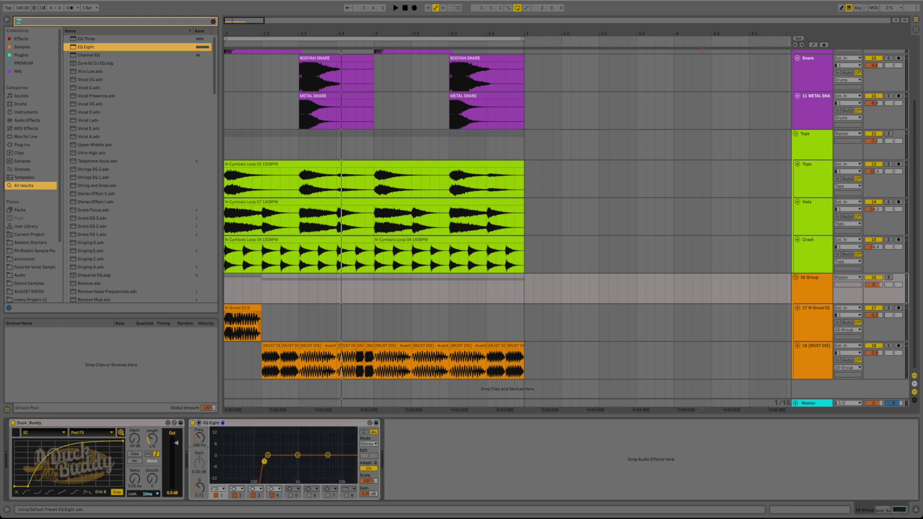
# Add an audio track named Sub below the bass group and put it in its own group
pyautogui.click(818, 287)
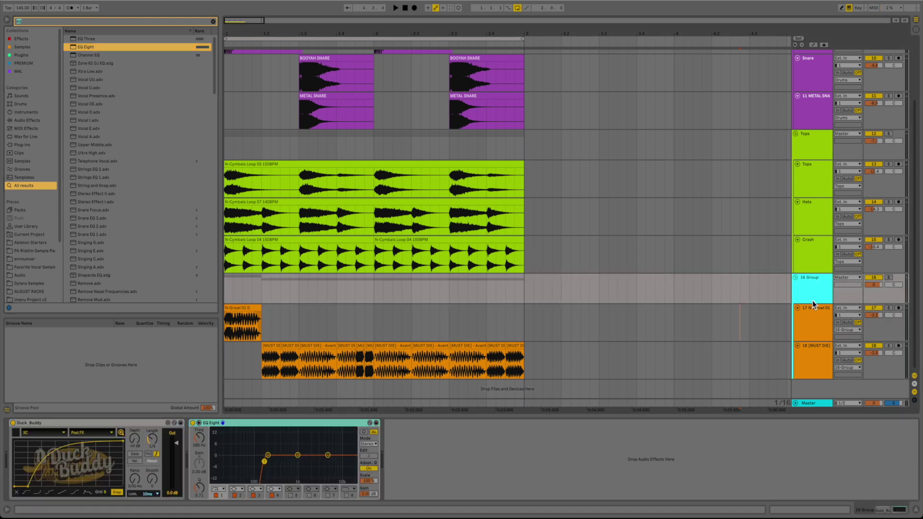
pyautogui.hotkey('ctrl', 't')
pyautogui.hotkey('ctrl', 'r')
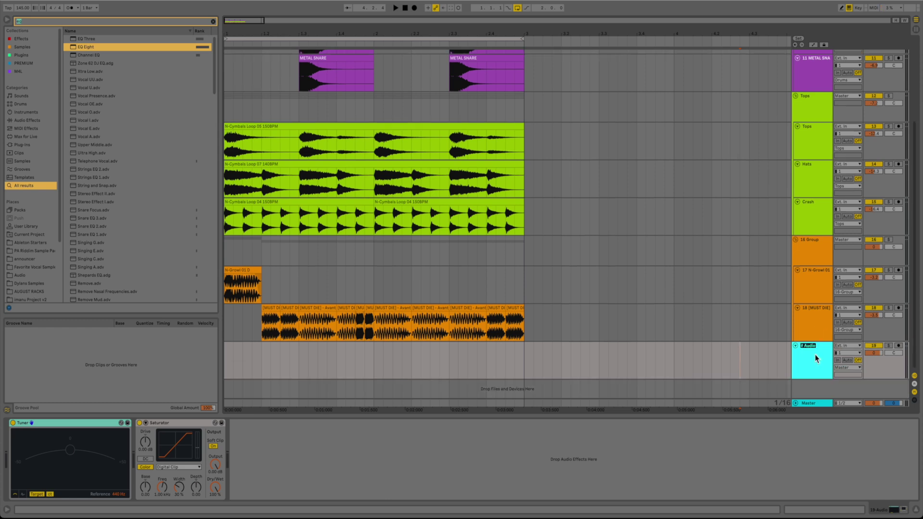
pyautogui.write('Sub')
pyautogui.press('Return')
pyautogui.hotkey('ctrl', 'g')
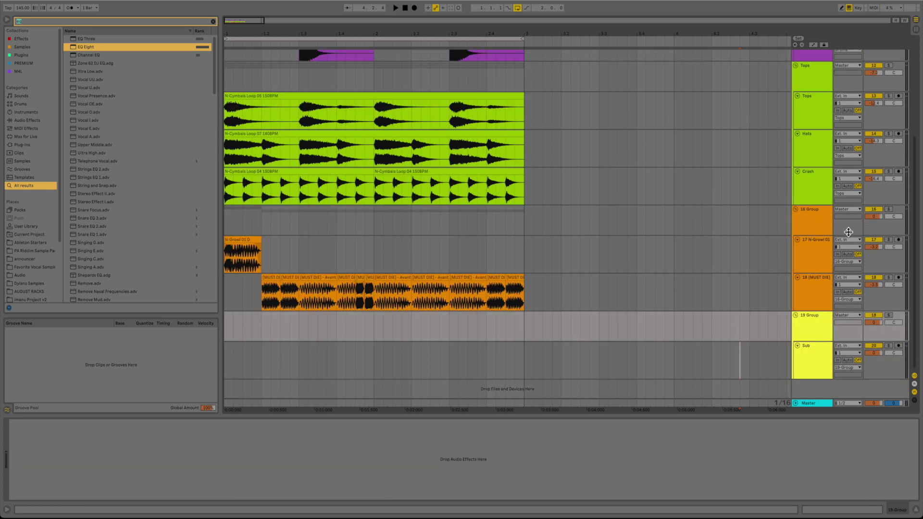
# Reveal the MUST DIE one shot's source in the sample browser and open the same pack's SUB LOOPS folder
pyautogui.moveTo(570, 299); pyautogui.dragTo(138, 245)
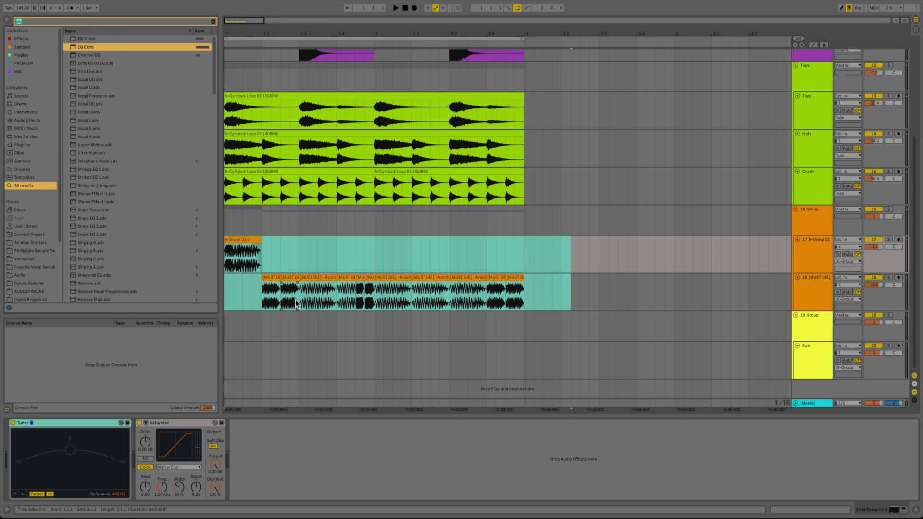
pyautogui.rightClick(275, 273)
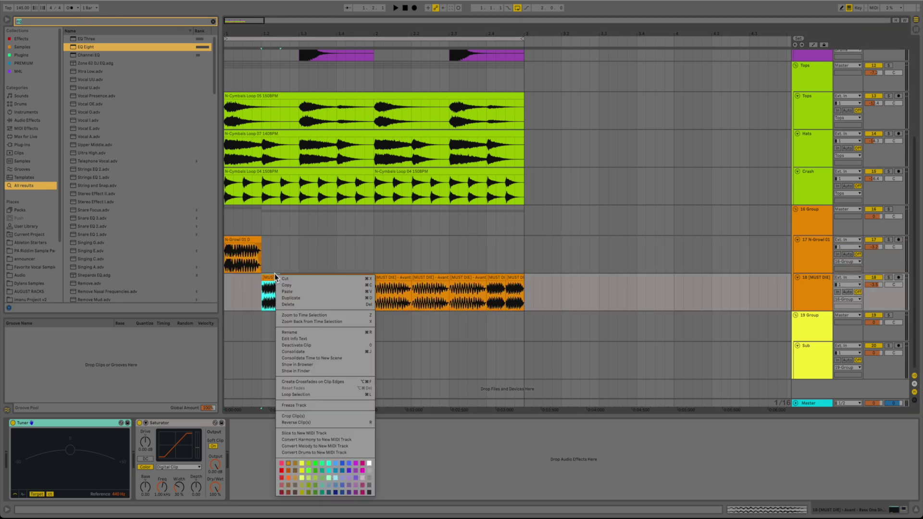
pyautogui.click(352, 364)
pyautogui.click(71, 213)
pyautogui.scroll(-3, 76, 228)
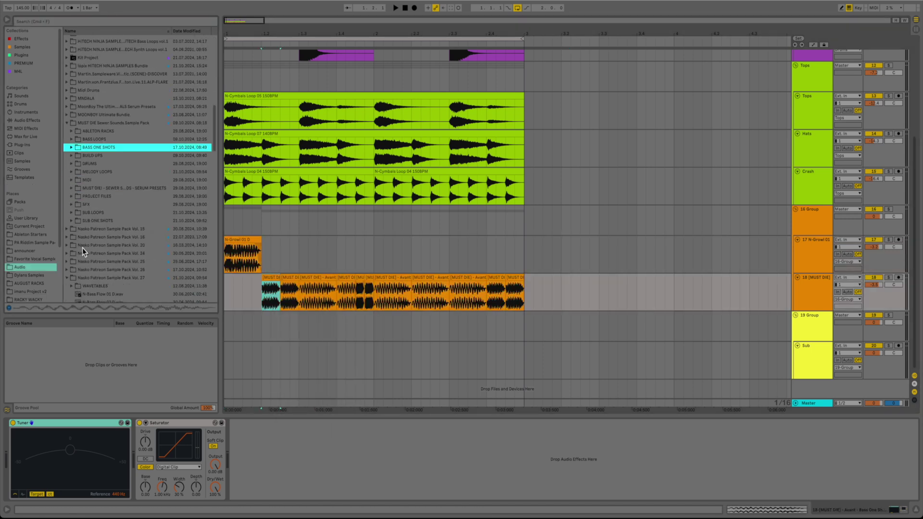
pyautogui.click(71, 218)
pyautogui.scroll(-7, 72, 218)
pyautogui.scroll(3, 96, 125)
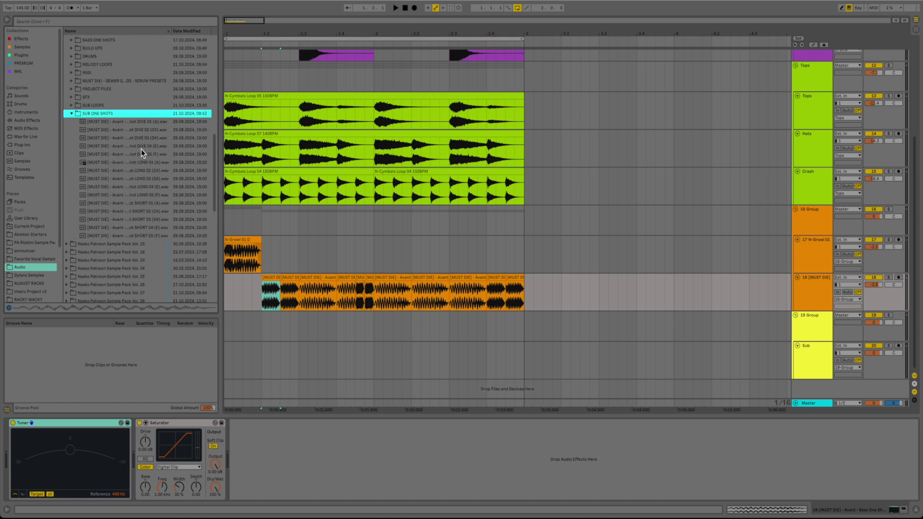
pyautogui.click(72, 106)
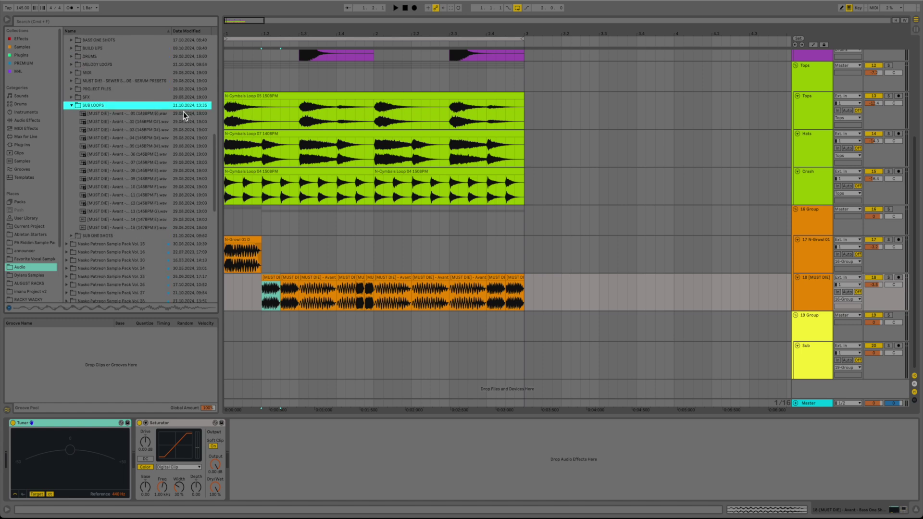
# Audition the first five samples in the SUB LOOPS folder
pyautogui.click(134, 117)
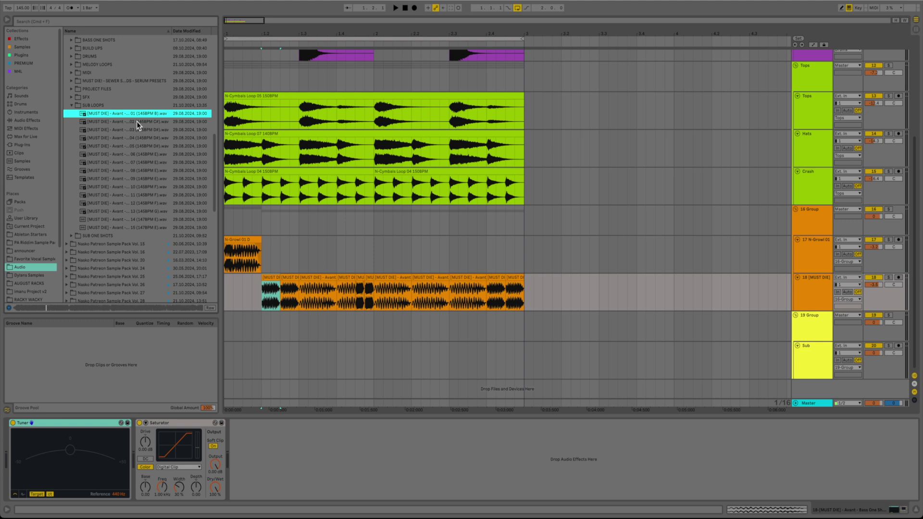
pyautogui.click(136, 122)
pyautogui.click(147, 131)
pyautogui.click(170, 139)
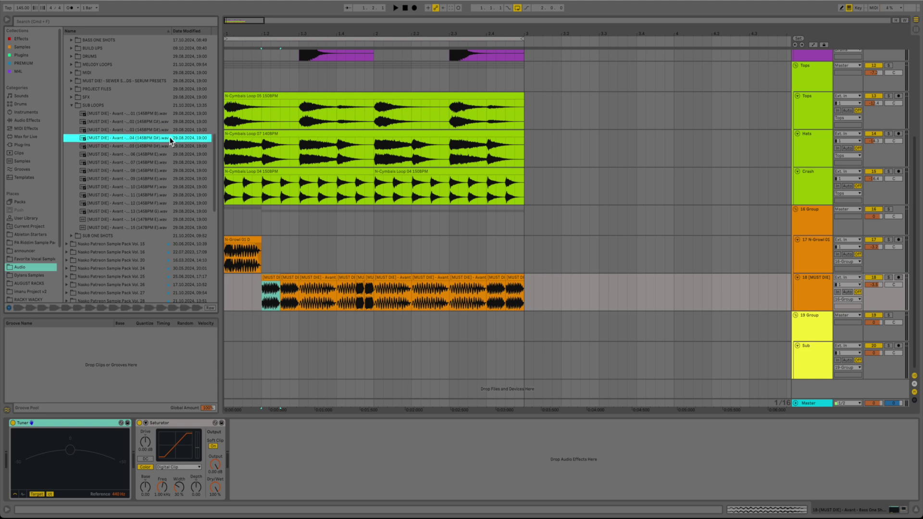
pyautogui.click(172, 148)
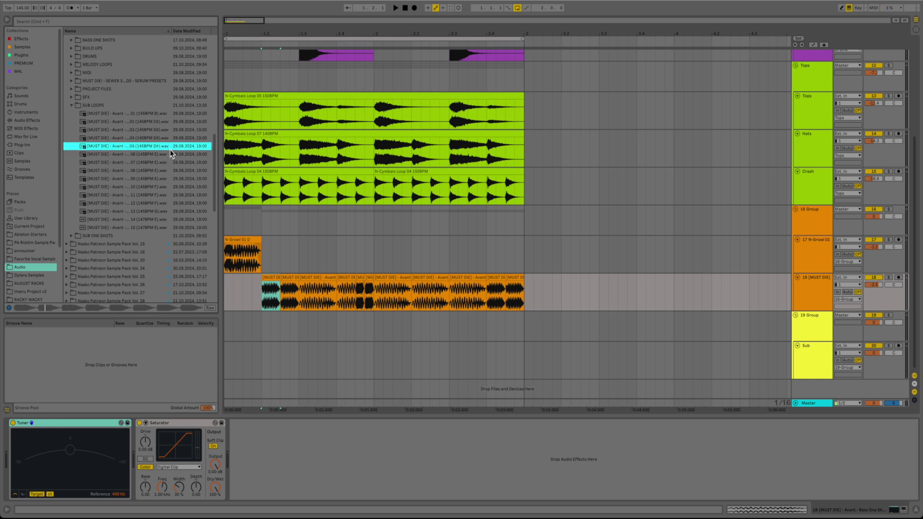
# Place Sub Loop 04 (145BPM D#) at the start of the Sub track and delete the leftover part beyond the two-bar loop
pyautogui.moveTo(168, 138); pyautogui.dragTo(235, 360)
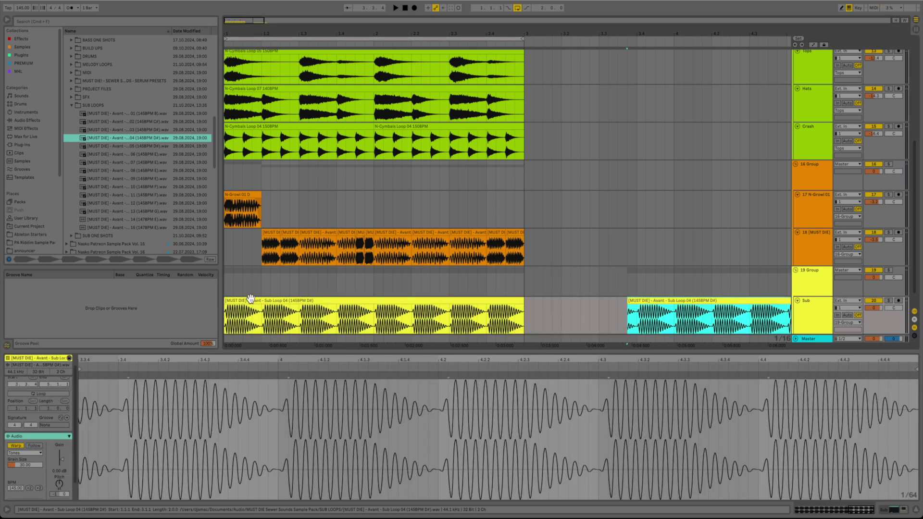
pyautogui.press('Delete')
pyautogui.click(240, 309)
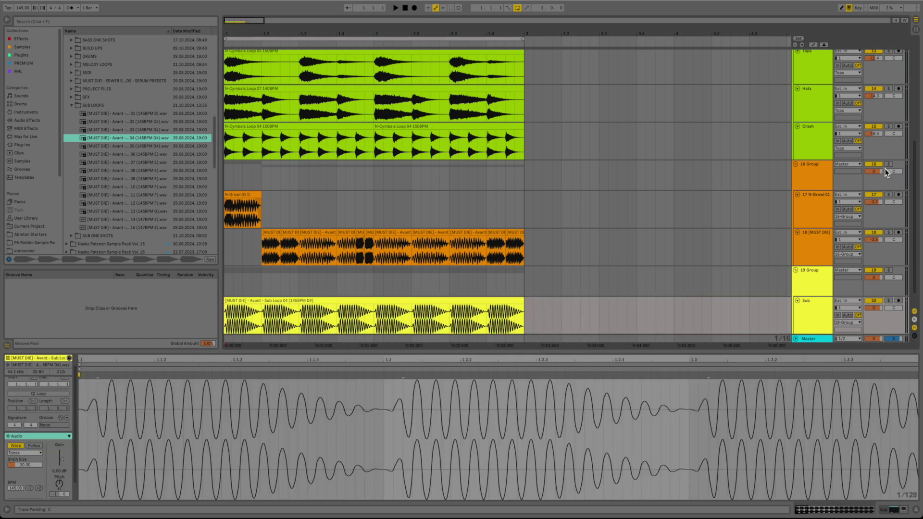
# Play back the two-bar loop with the sub loop
pyautogui.scroll(-1, 343, 245)
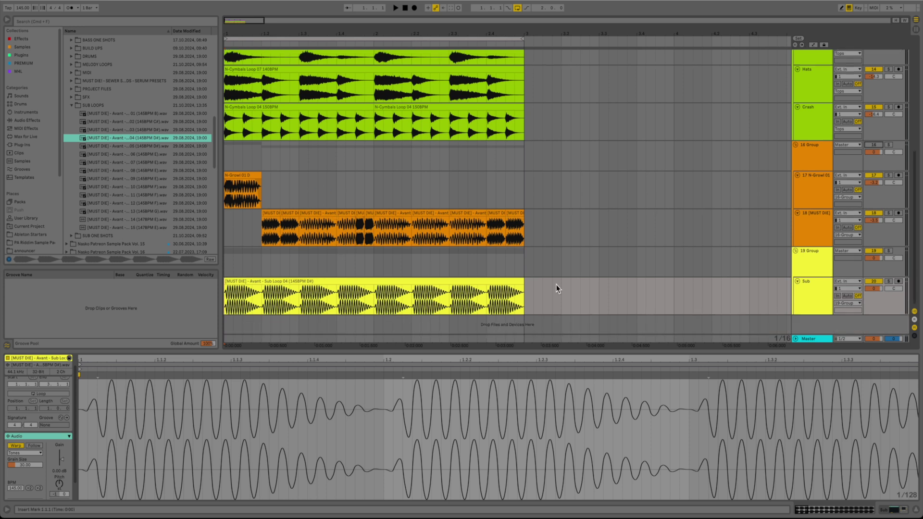
pyautogui.press('space')
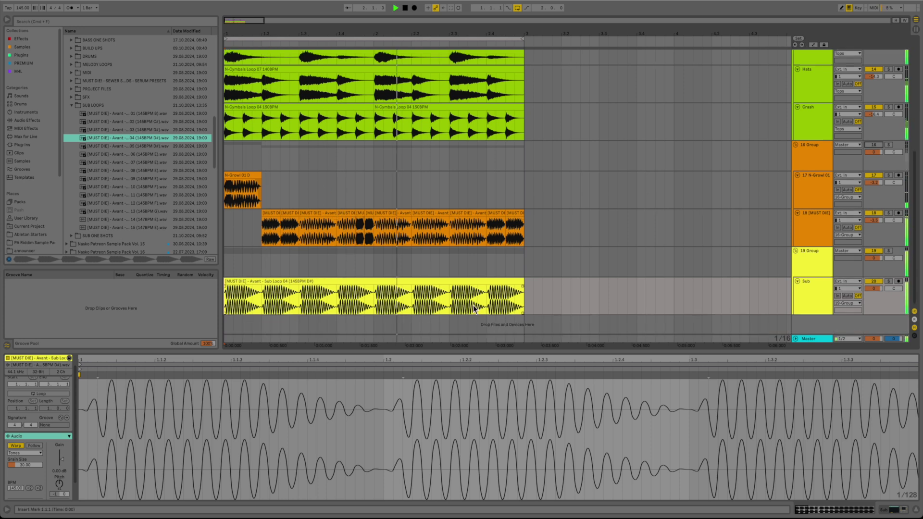
pyautogui.press('space')
# Stretch the Sub Loop 04 clip to half speed and set its warp mode to Complex
pyautogui.moveTo(523, 289); pyautogui.dragTo(698, 275)
pyautogui.press('space')
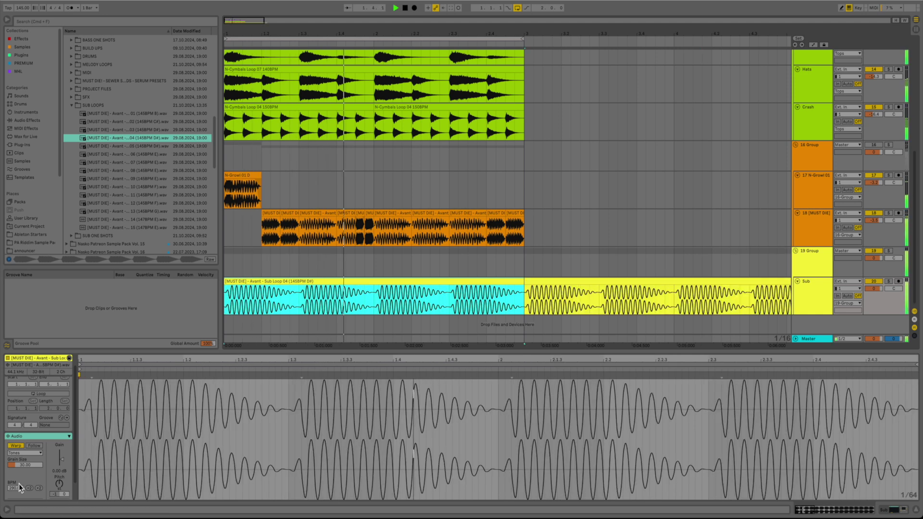
pyautogui.click(24, 453)
pyautogui.click(29, 484)
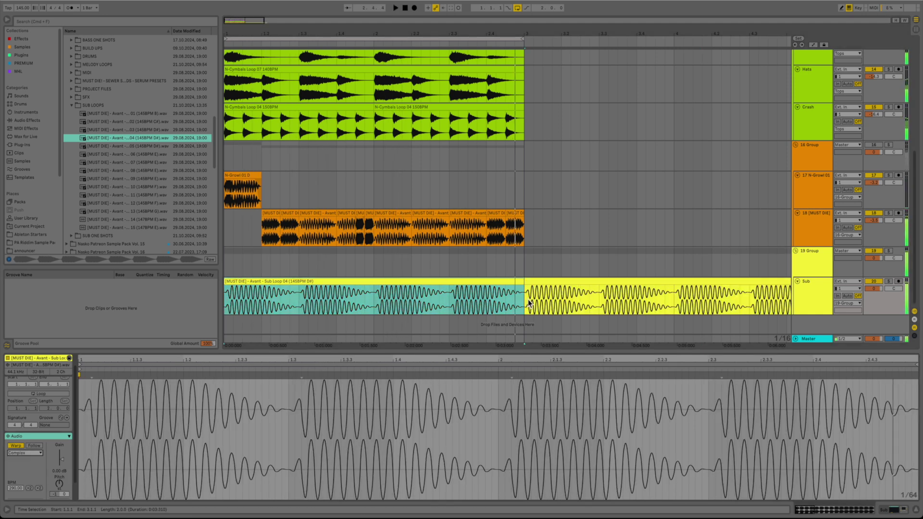
pyautogui.press('space')
# Delete the parts of the stretched sub clip that extend beyond the two-bar loop
pyautogui.moveTo(525, 284); pyautogui.dragTo(626, 284)
pyautogui.press('Delete')
pyautogui.click(664, 285)
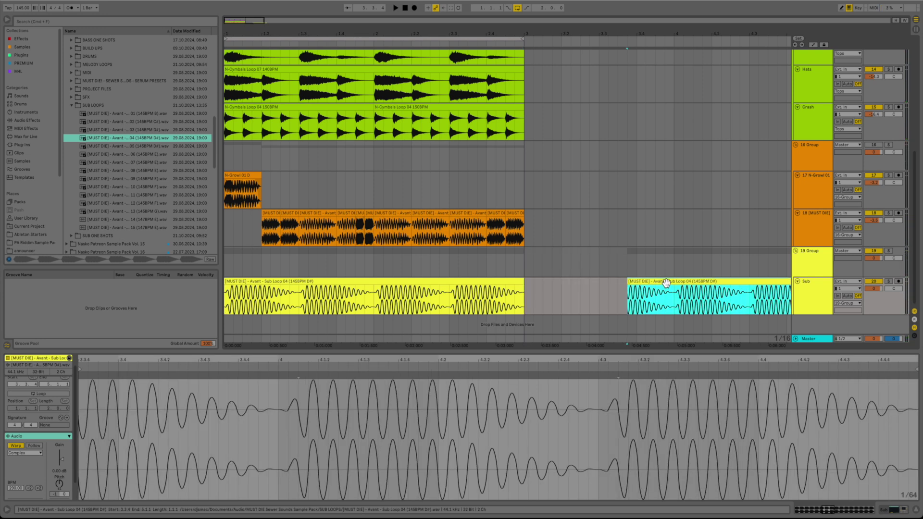
pyautogui.press('Delete')
pyautogui.click(224, 282)
# Replace the clip on the Sub track with Sub Loop 05 (145BPM D#) from the loop's start and play it back
pyautogui.click(145, 148)
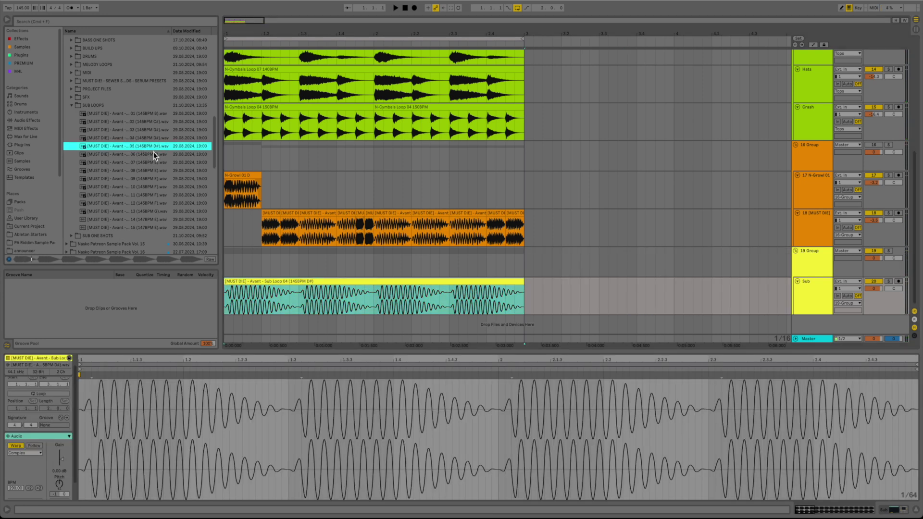
pyautogui.click(160, 140)
pyautogui.click(131, 147)
pyautogui.moveTo(132, 146); pyautogui.dragTo(231, 294)
pyautogui.press('space')
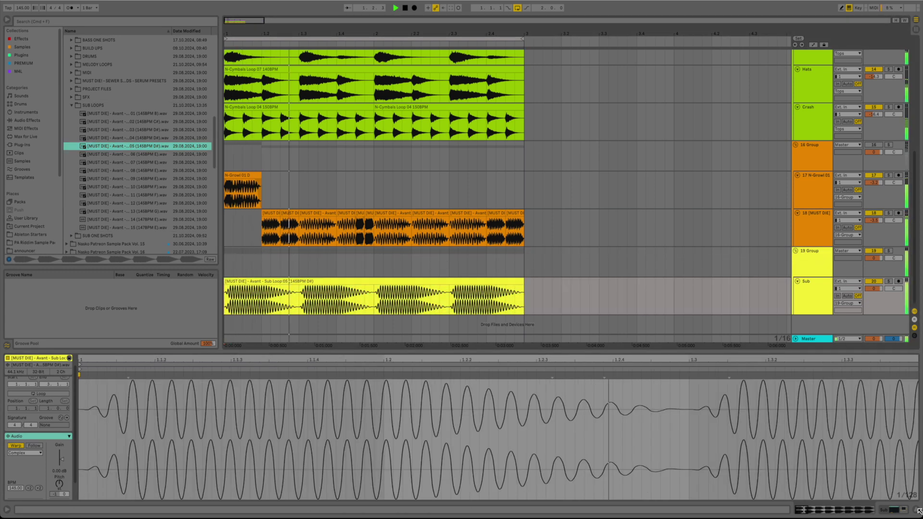
# Lower the Sub track's volume to -8.3 dB and set the project tempo to 140 BPM
pyautogui.click(919, 510)
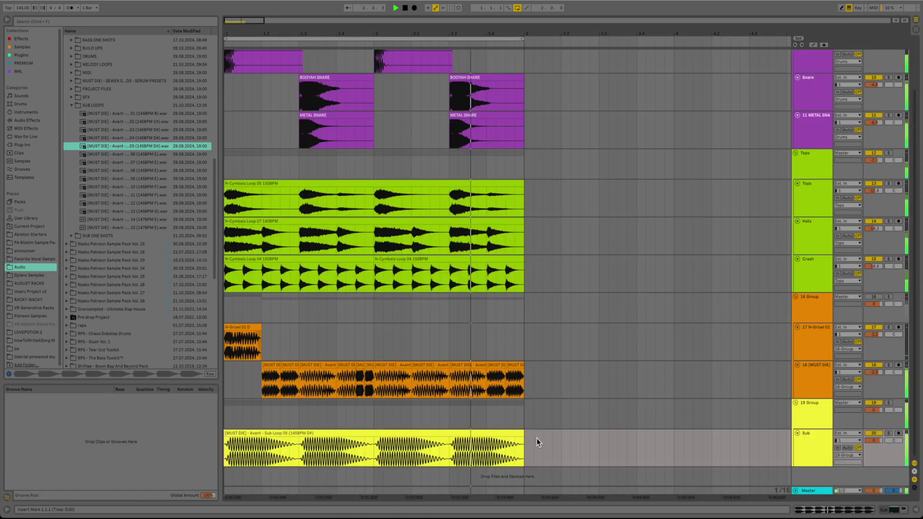
pyautogui.moveTo(874, 440); pyautogui.dragTo(874, 454)
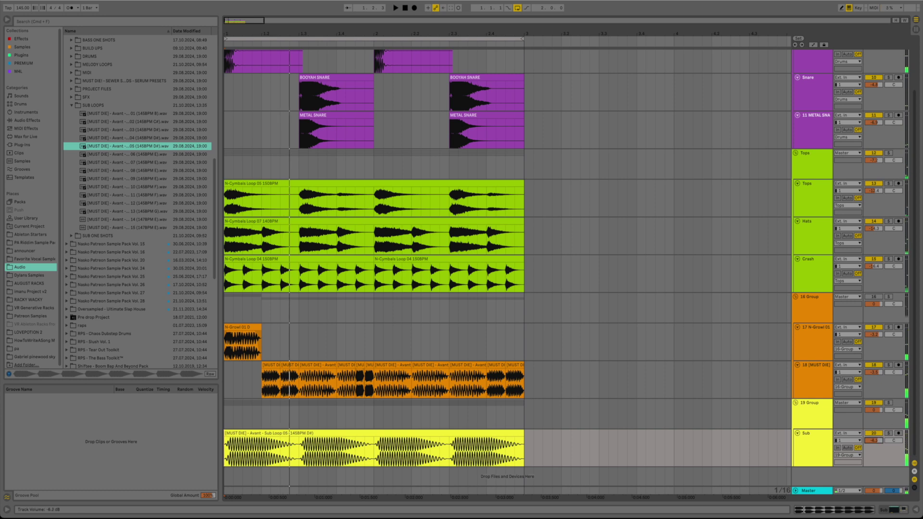
pyautogui.moveTo(23, 8); pyautogui.dragTo(22, 10)
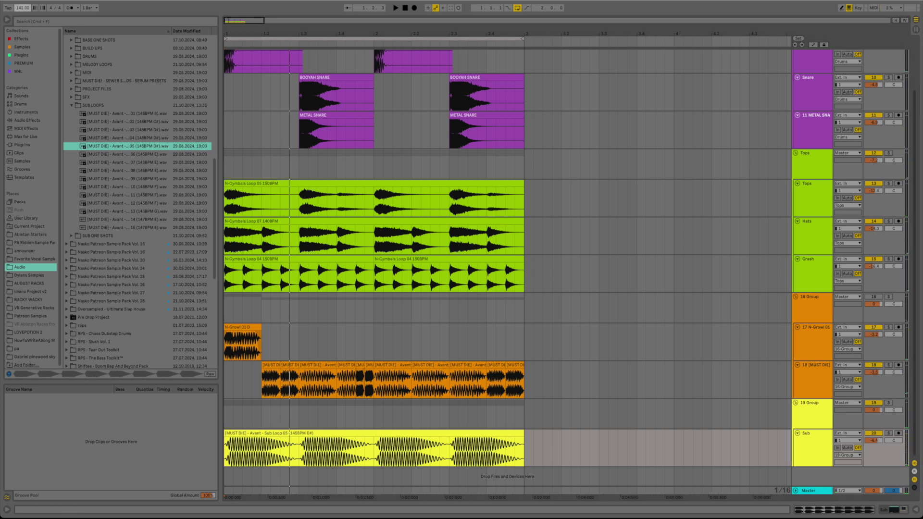
# Play back the full two-bar loop at the new tempo
pyautogui.click(223, 310)
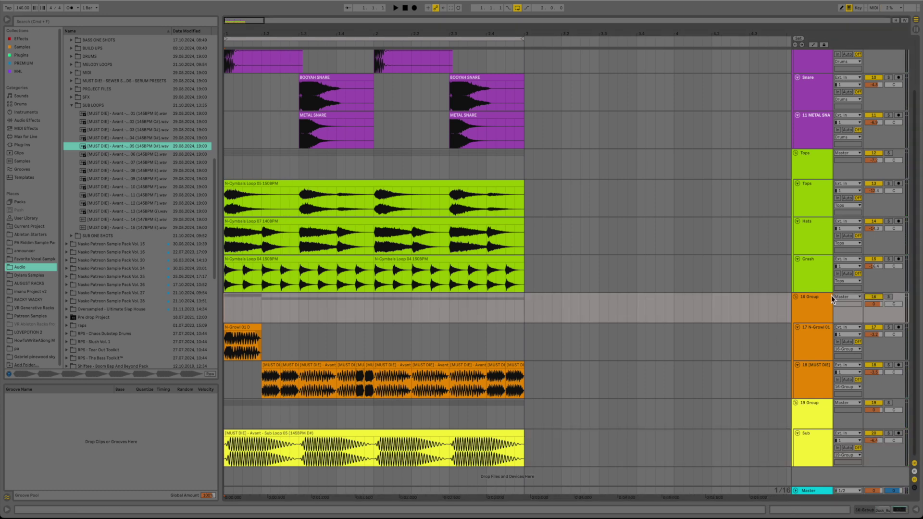
pyautogui.click(227, 368)
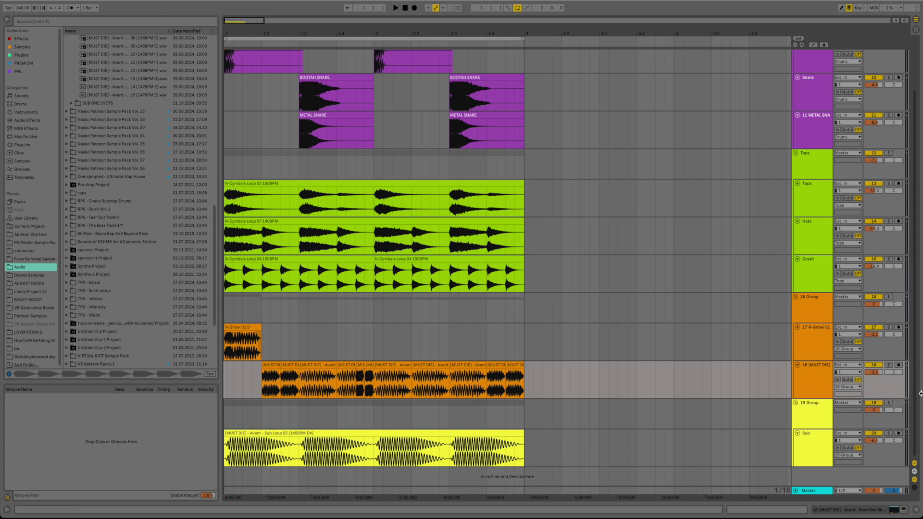
pyautogui.press('space')
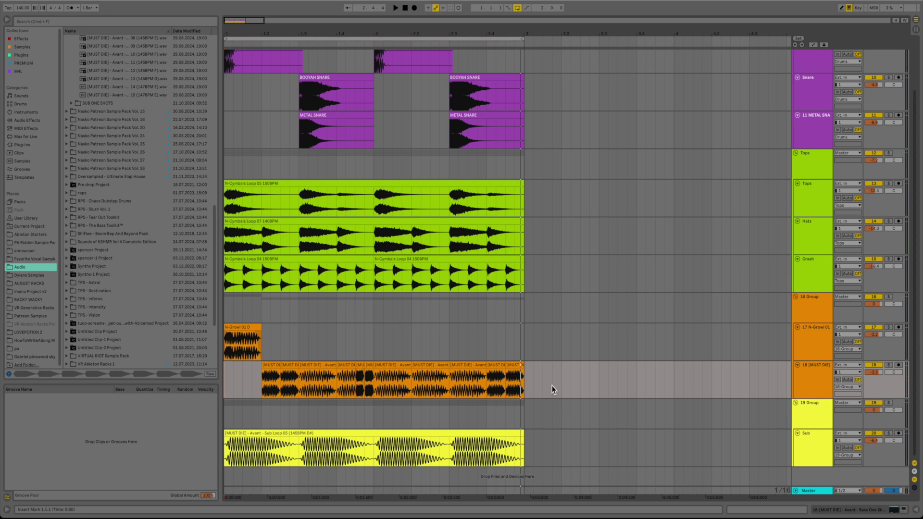
pyautogui.moveTo(552, 390); pyautogui.dragTo(166, 324)
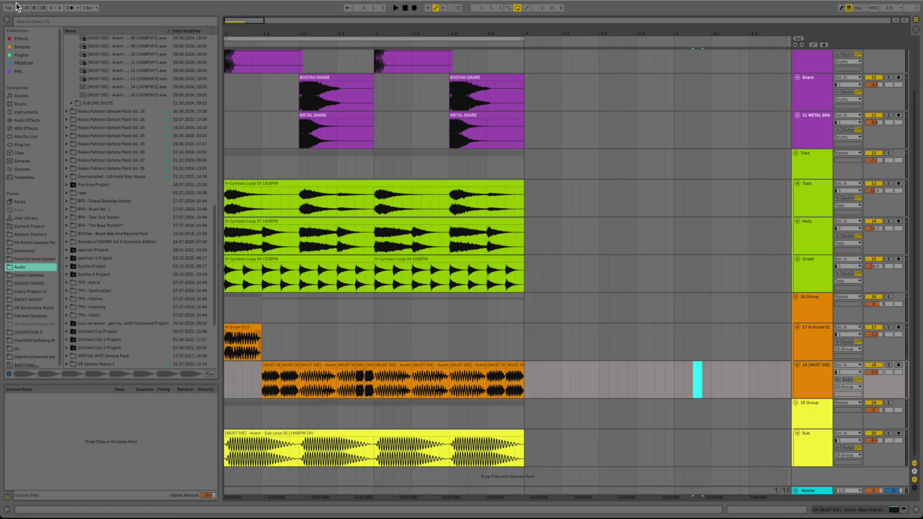
# Search the browser for "nuttin" and add the NUTTIN2SUNTIN.adg rack to the MUST DIE bass track
pyautogui.click(54, 21)
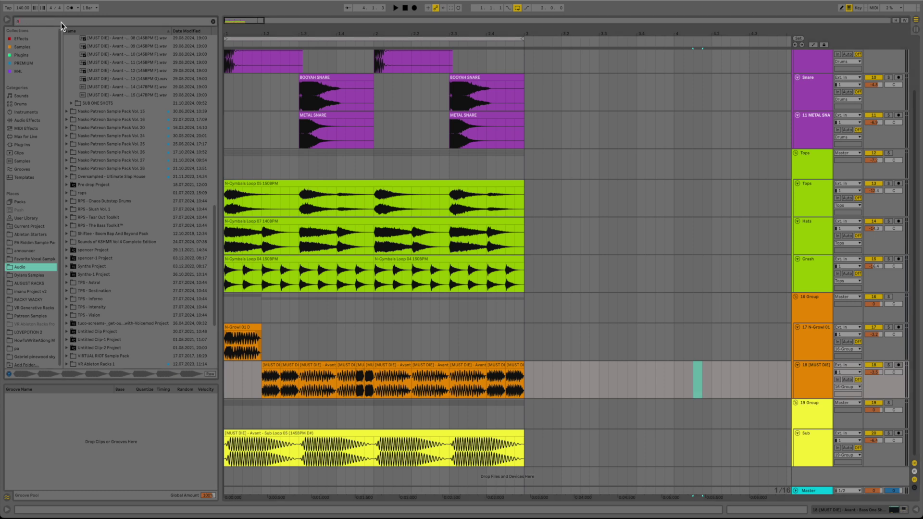
pyautogui.write('nuttin')
pyautogui.click(23, 185)
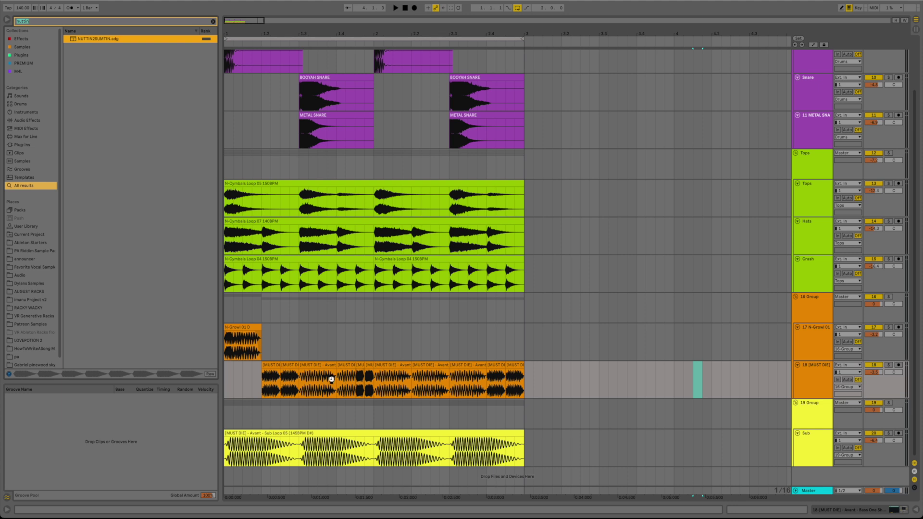
# Search the browser for "ott" and add OTT after the Saturator on the N-Growl 01 track
pyautogui.press('super+alt+l')
pyautogui.click(264, 353)
pyautogui.scroll(-3, 282, 320)
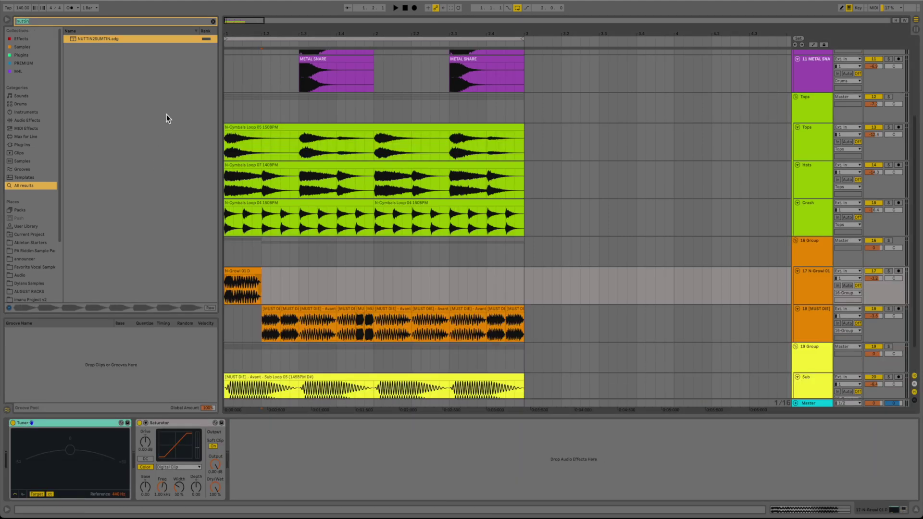
pyautogui.write('ott')
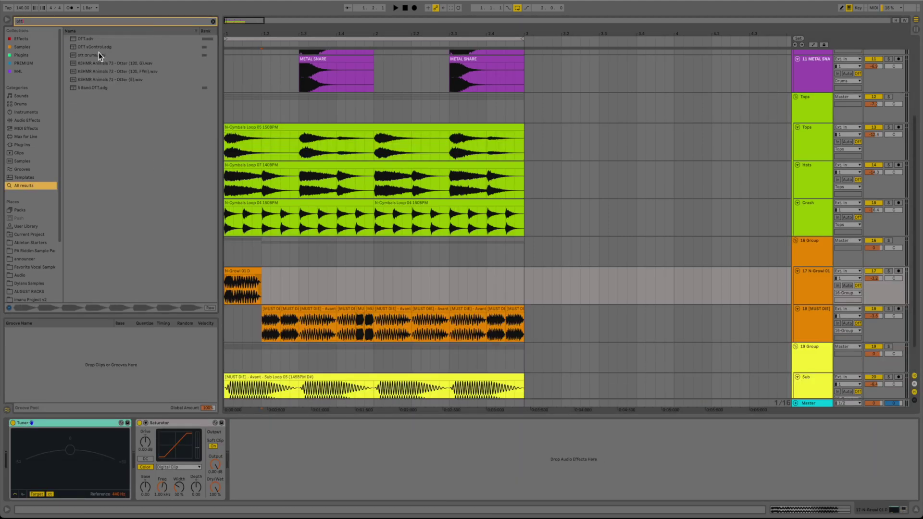
pyautogui.moveTo(92, 38); pyautogui.dragTo(226, 284)
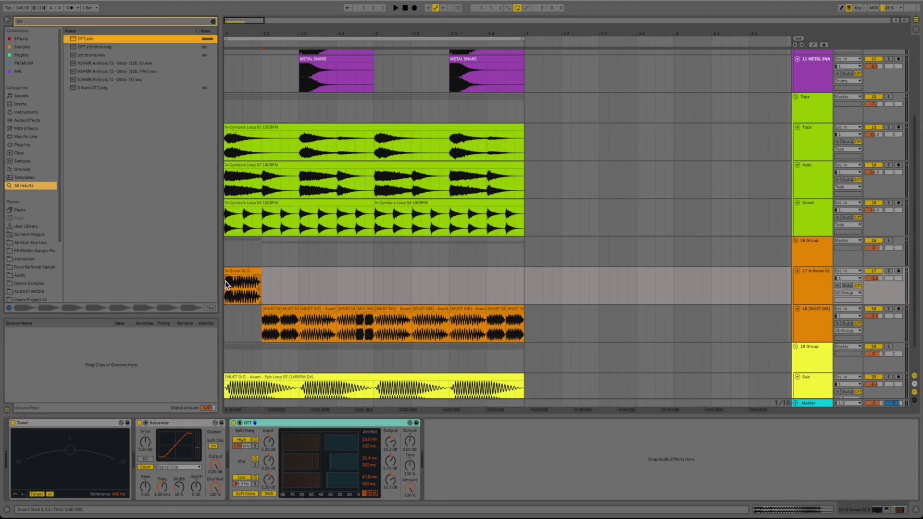
# Solo the N-Growl 01 track, lengthen the high band's release in OTT and audition the growl repeatedly
pyautogui.click(889, 272)
pyautogui.press('space')
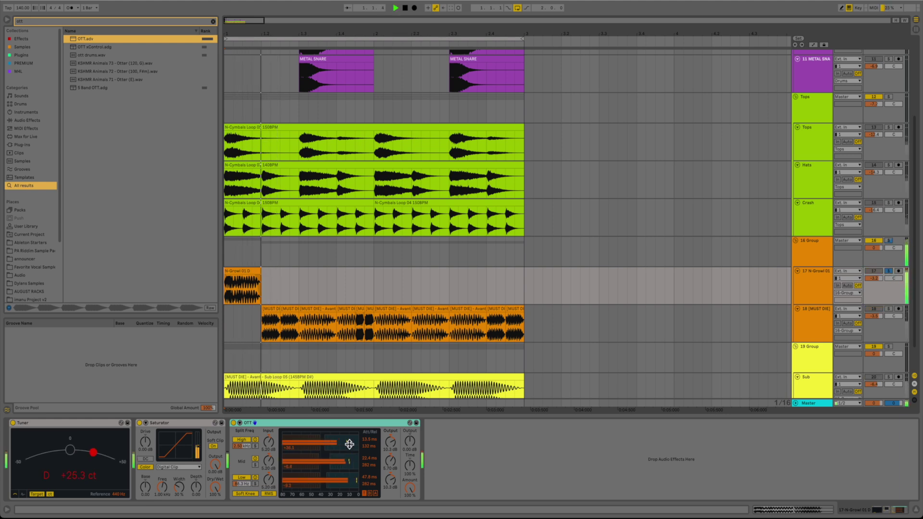
pyautogui.moveTo(369, 446); pyautogui.dragTo(370, 431)
pyautogui.press('space')
pyautogui.press('space')
pyautogui.press('space')
pyautogui.press('space')
pyautogui.press('space')
pyautogui.press('space')
pyautogui.press('space')
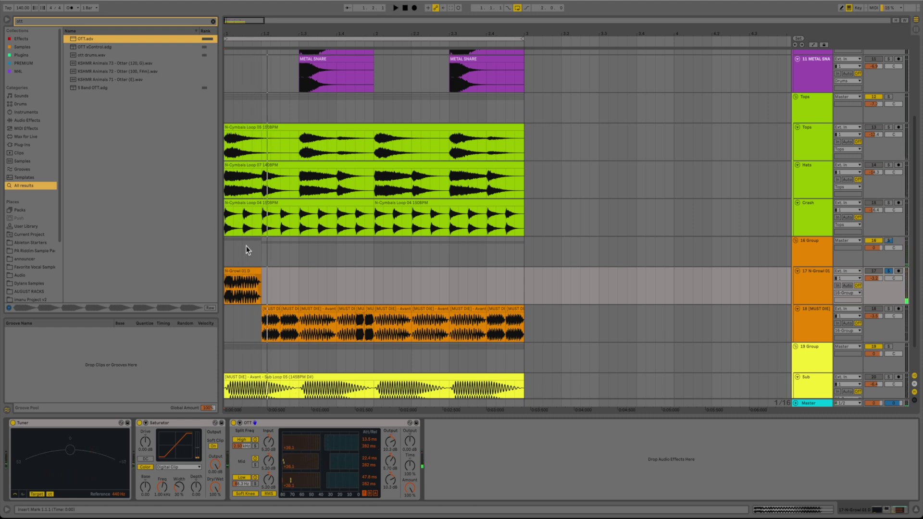
# Add an EQ Three to the Tops track, turn its low gain fully down and reduce its mid gain during soloed playback
pyautogui.moveTo(258, 253); pyautogui.dragTo(216, 136)
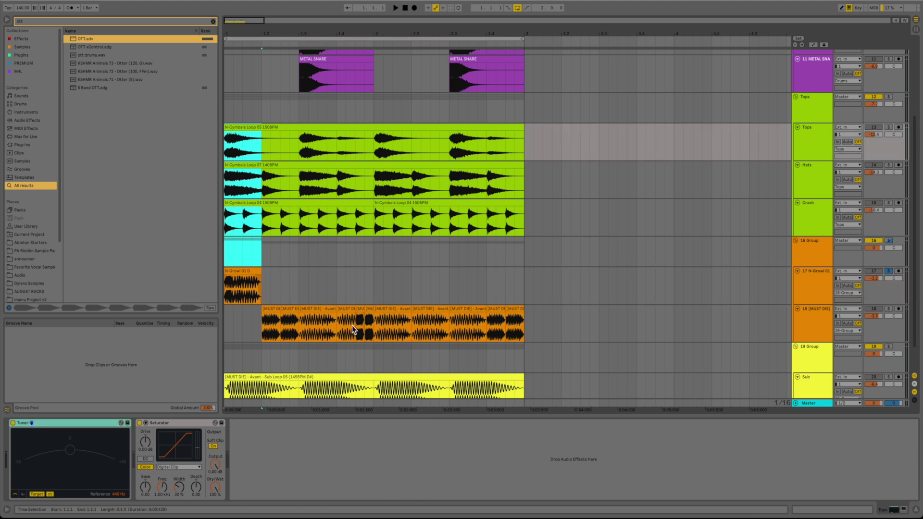
pyautogui.scroll(-2, 353, 326)
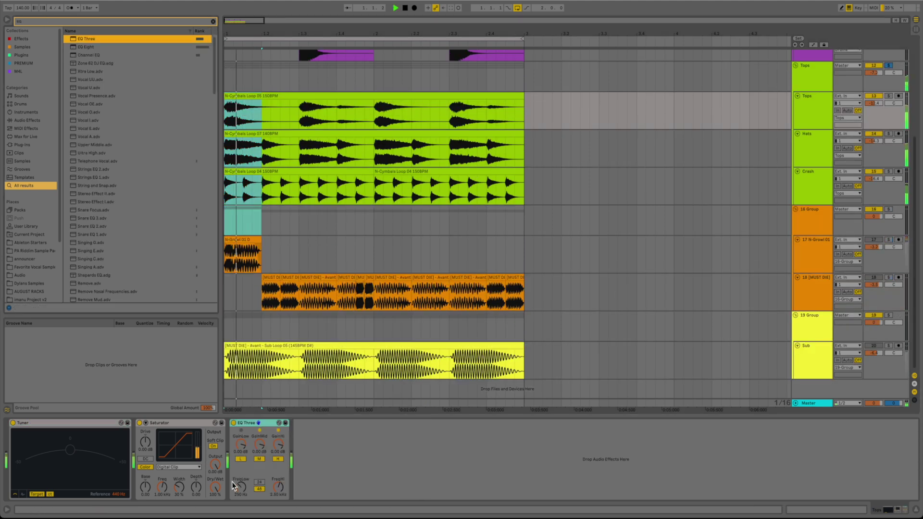
pyautogui.moveTo(241, 445); pyautogui.dragTo(240, 486)
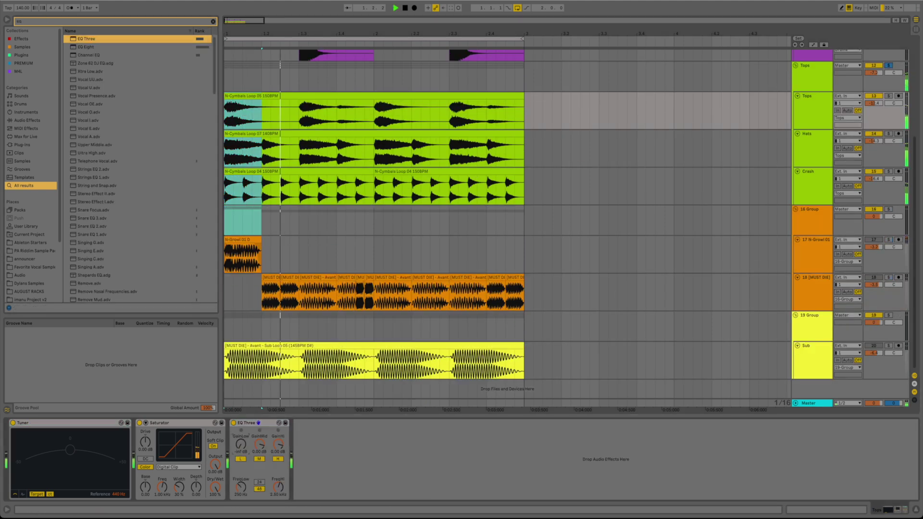
pyautogui.moveTo(261, 447); pyautogui.dragTo(262, 461)
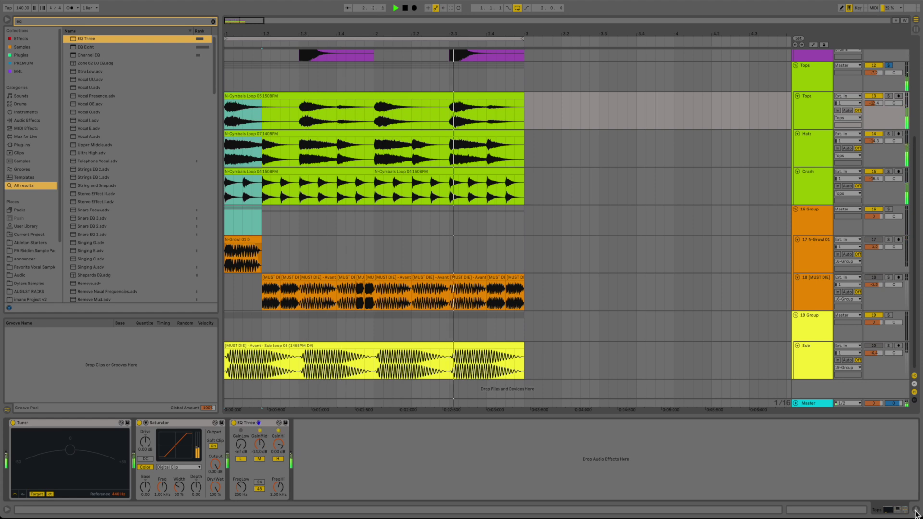
pyautogui.press('super+alt+l')
pyautogui.press('space')
# Solo the MUST DIE bass track and play it back
pyautogui.click(888, 365)
pyautogui.doubleClick(819, 310)
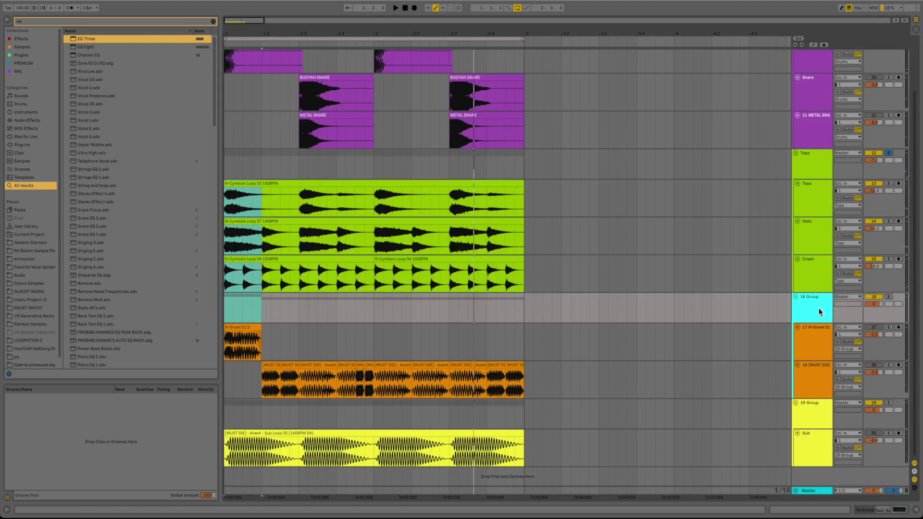
pyautogui.press('space')
# Show the MUST DIE track's devices, stop playback and close the Thermal plug-in window
pyautogui.click(52, 21)
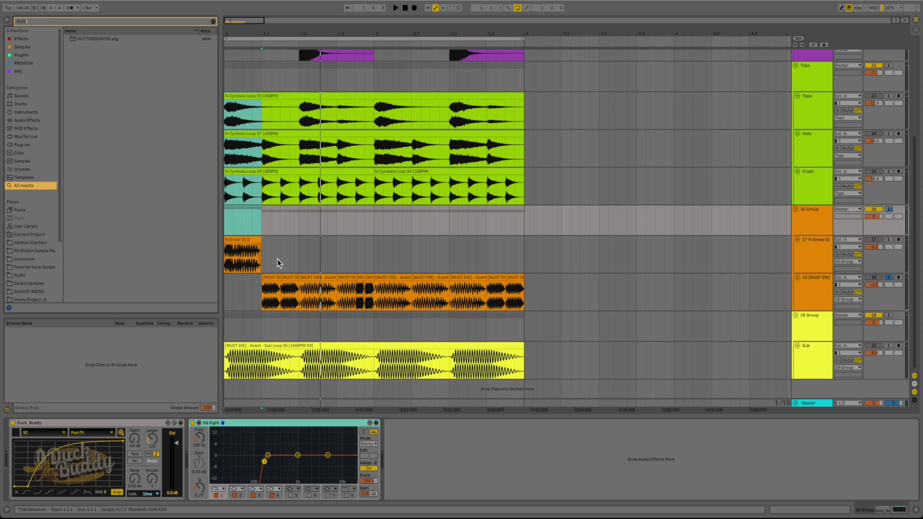
pyautogui.click(299, 304)
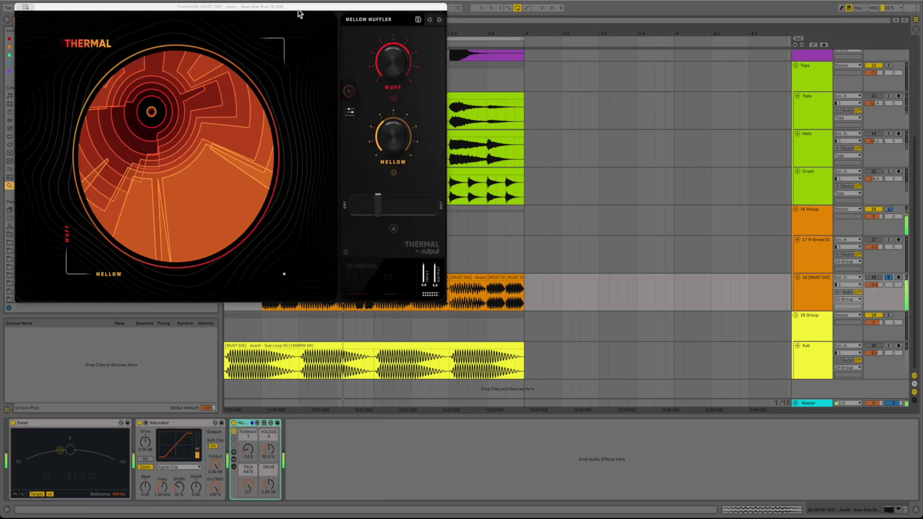
pyautogui.moveTo(292, 6); pyautogui.dragTo(548, 32)
pyautogui.press('space')
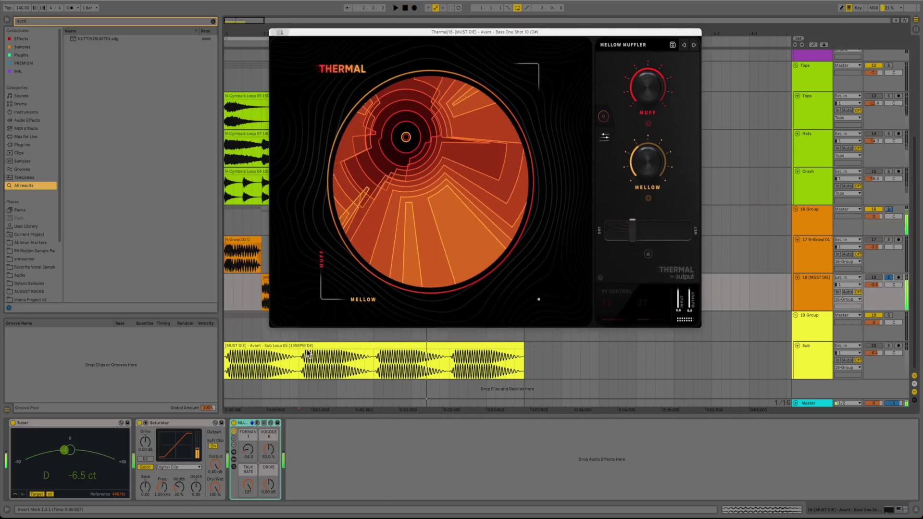
pyautogui.click(275, 32)
# Select all the clips on the MUST DIE track and set their warp mode to Complex
pyautogui.click(274, 277)
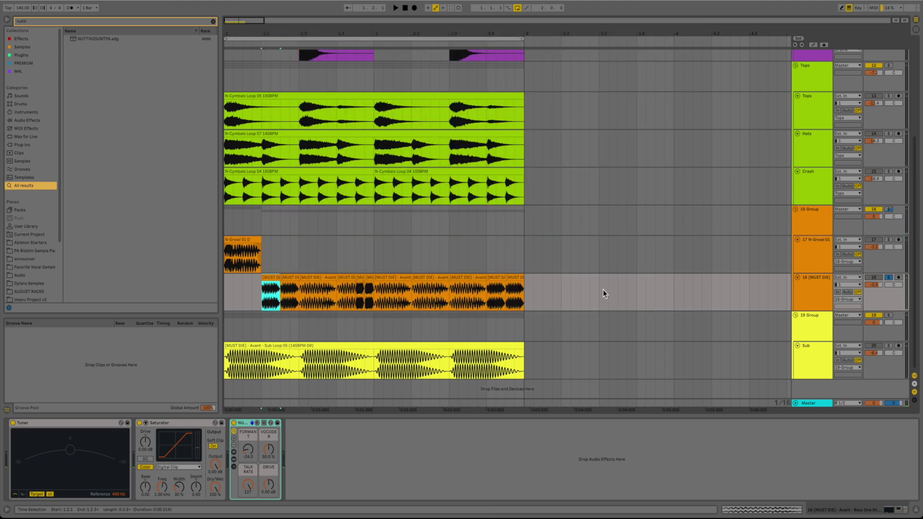
pyautogui.keyDown('shift'); pyautogui.click(516, 278); pyautogui.keyUp('shift')
pyautogui.hotkey('shift', 'Tab')
pyautogui.click(25, 452)
pyautogui.click(25, 487)
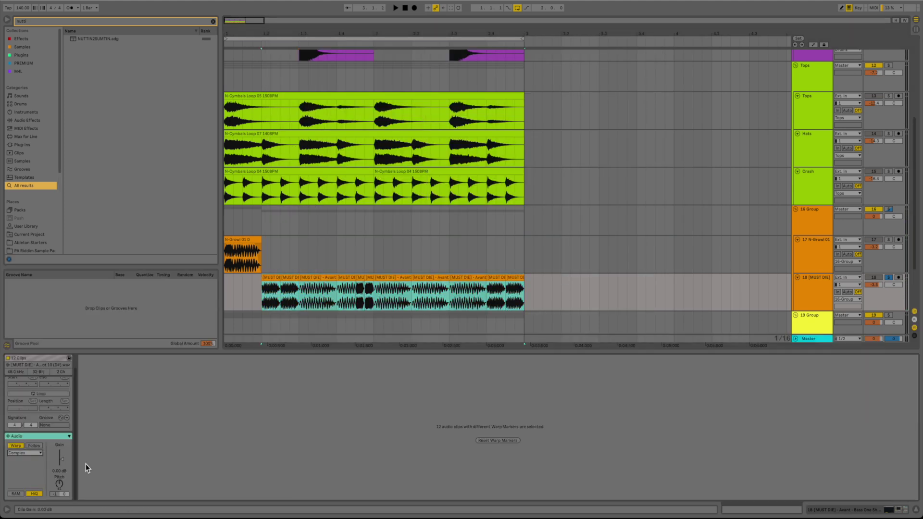
# Set the NUTTIN2SUNTIN rack's Formant to 38.0 and Vocoder to 68.5 %, and reveal the devices in its chain
pyautogui.click(810, 286)
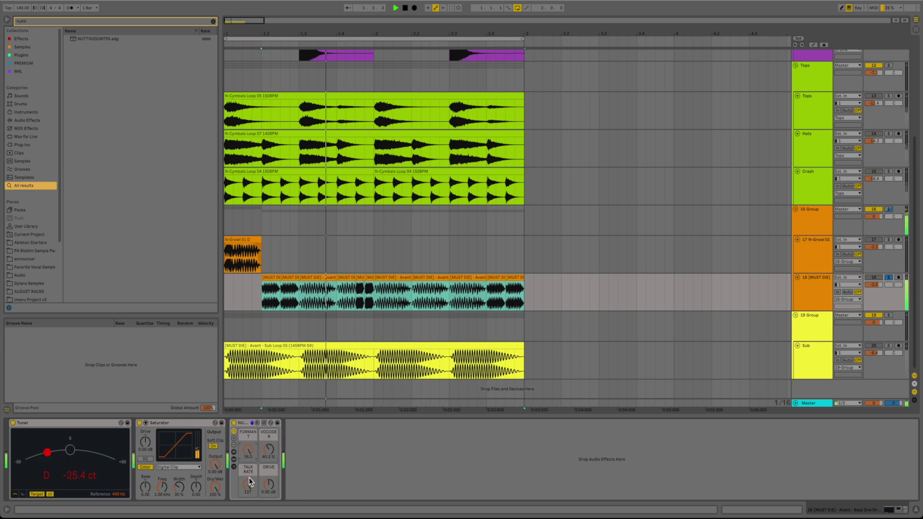
pyautogui.moveTo(269, 450); pyautogui.dragTo(268, 466)
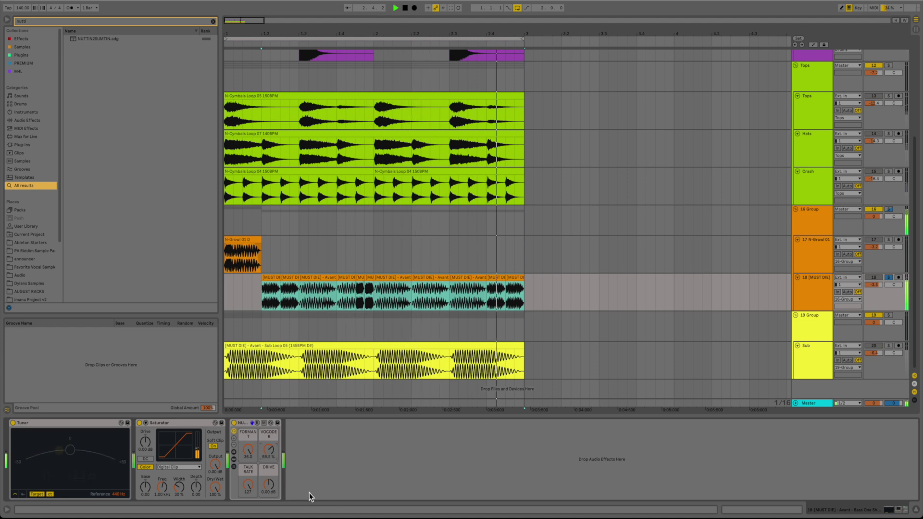
pyautogui.click(234, 467)
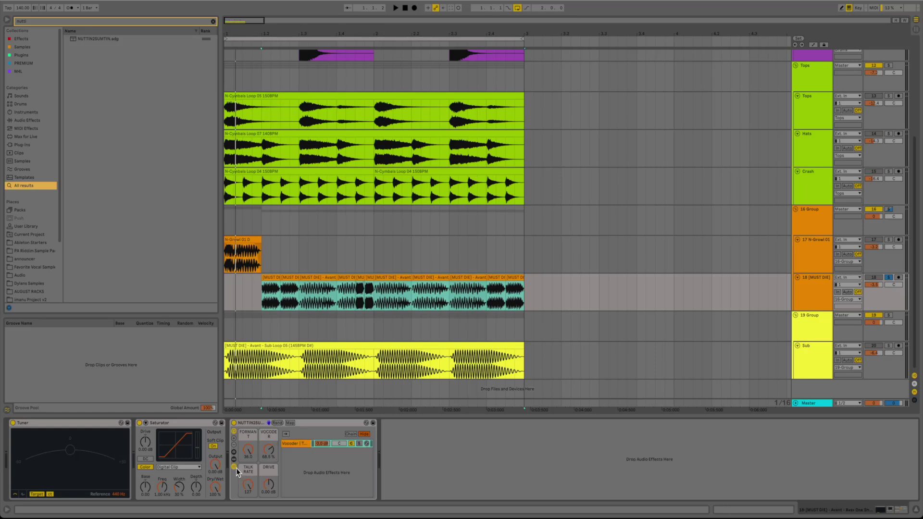
pyautogui.click(295, 443)
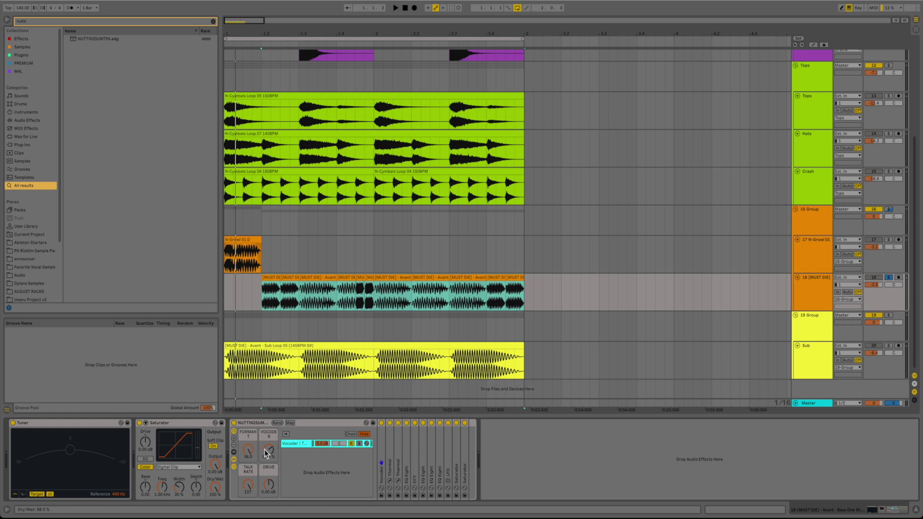
# Audition the bass, search the browser for "ott" and add OTT to the end of the MUST DIE track's device chain
pyautogui.press('space')
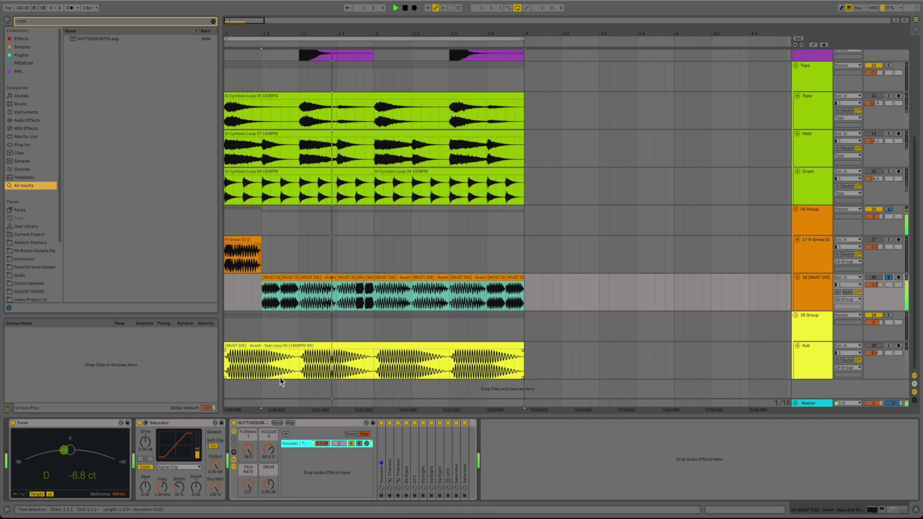
pyautogui.press('space')
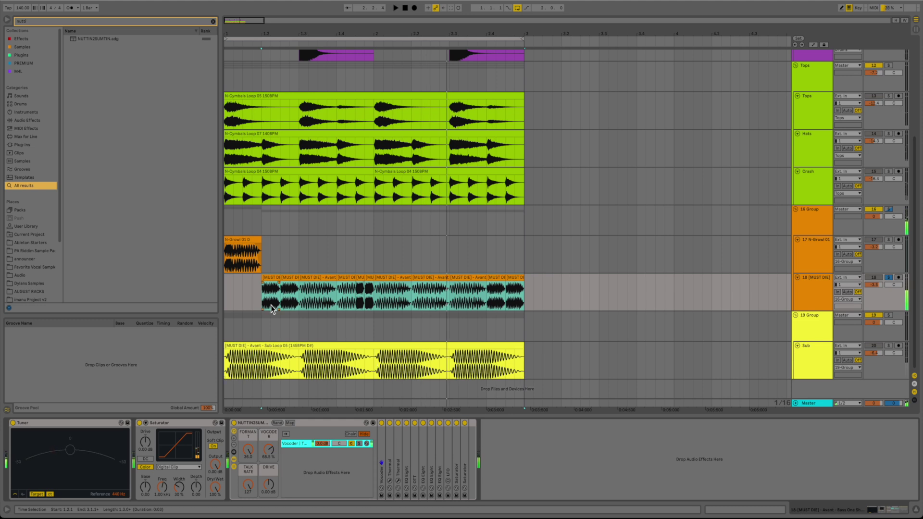
pyautogui.click(85, 19)
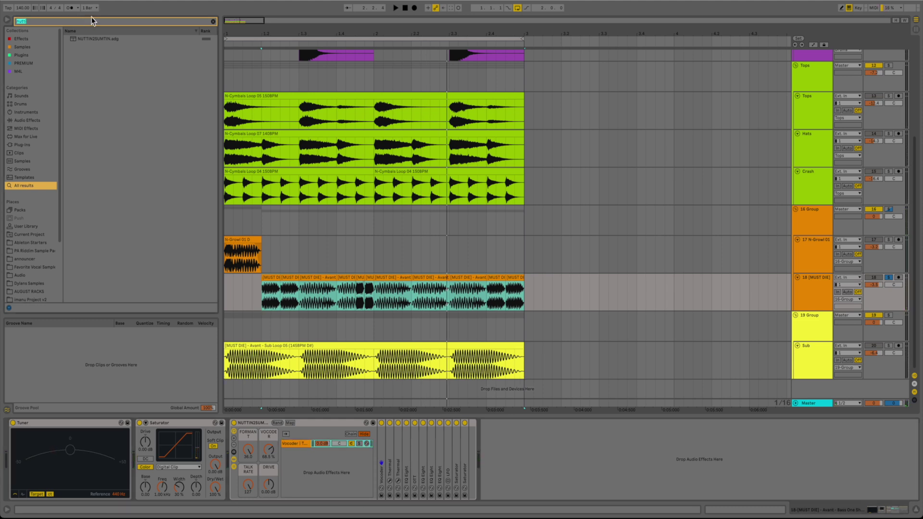
pyautogui.write('ott')
pyautogui.moveTo(86, 39); pyautogui.dragTo(753, 483)
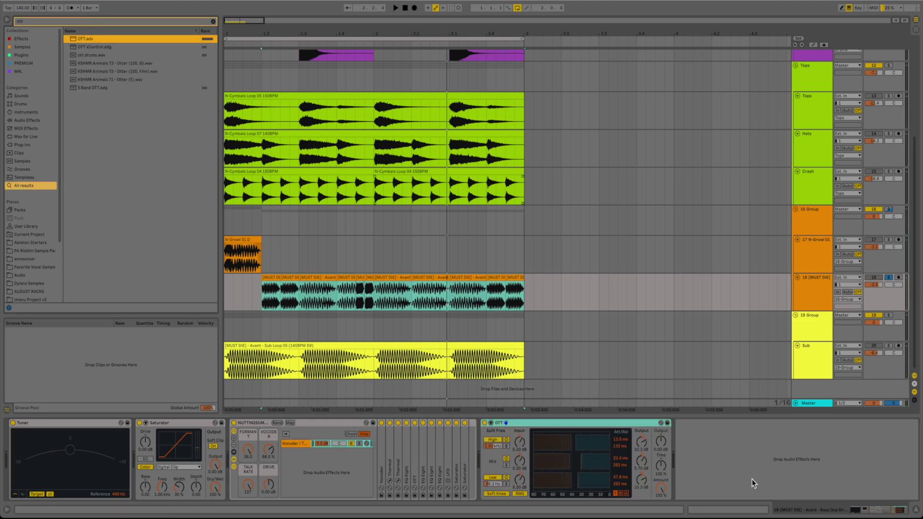
# Move the Saturator behind OTT and set its Drive to 4.00 dB, checking the sound during playback
pyautogui.press('space')
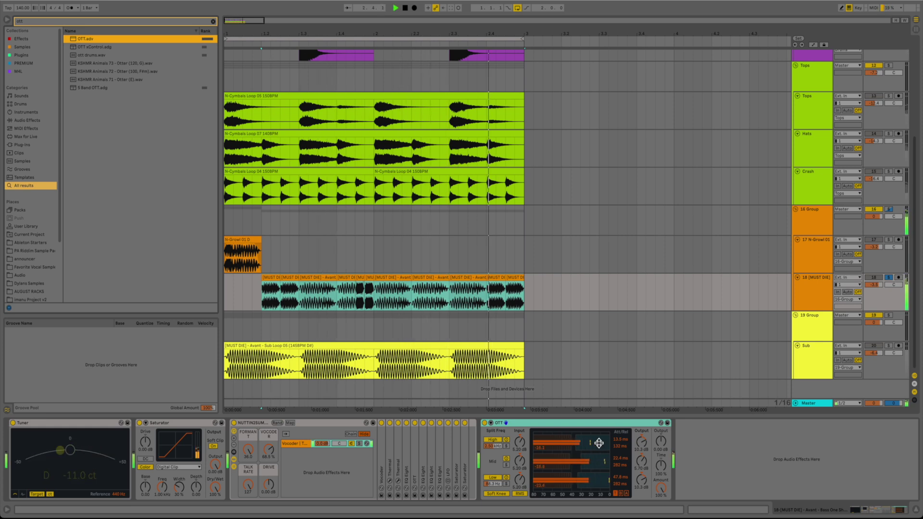
pyautogui.moveTo(168, 421); pyautogui.dragTo(672, 433)
pyautogui.press('space')
pyautogui.moveTo(591, 442)
pyautogui.mouseDown()
pyautogui.moveTo(592, 428)
pyautogui.moveTo(593, 449)
pyautogui.mouseUp()
pyautogui.press('space')
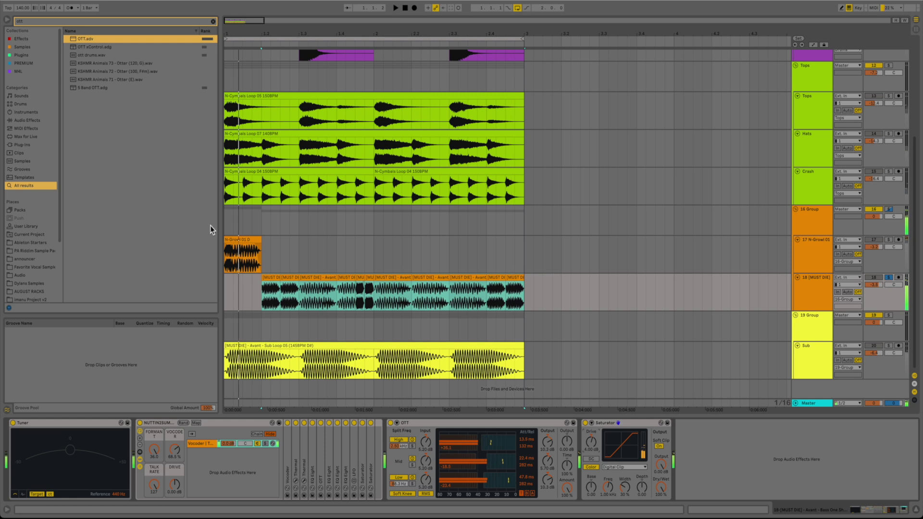
# Group the NUTTIN2SUNTIN rack, OTT and Saturator into one rack and compare playback with it bypassed and enabled
pyautogui.click(165, 423)
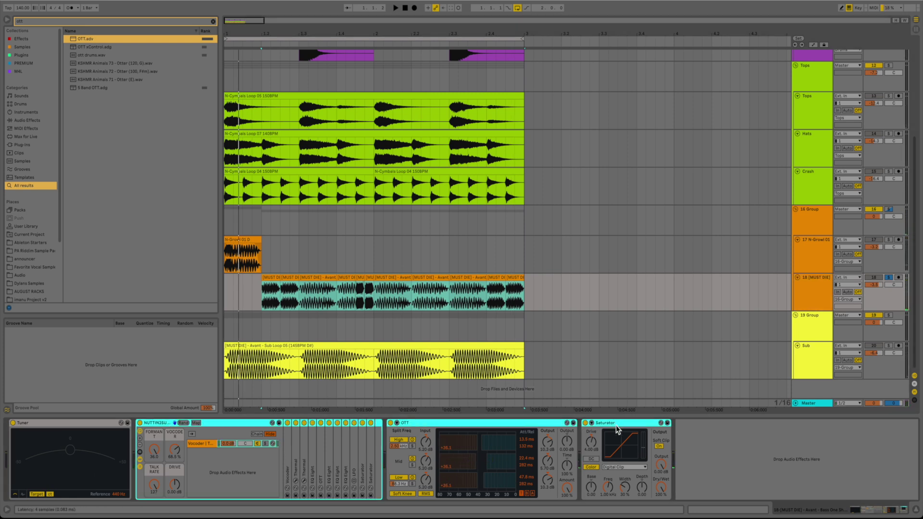
pyautogui.hotkey('ctrl', 'g')
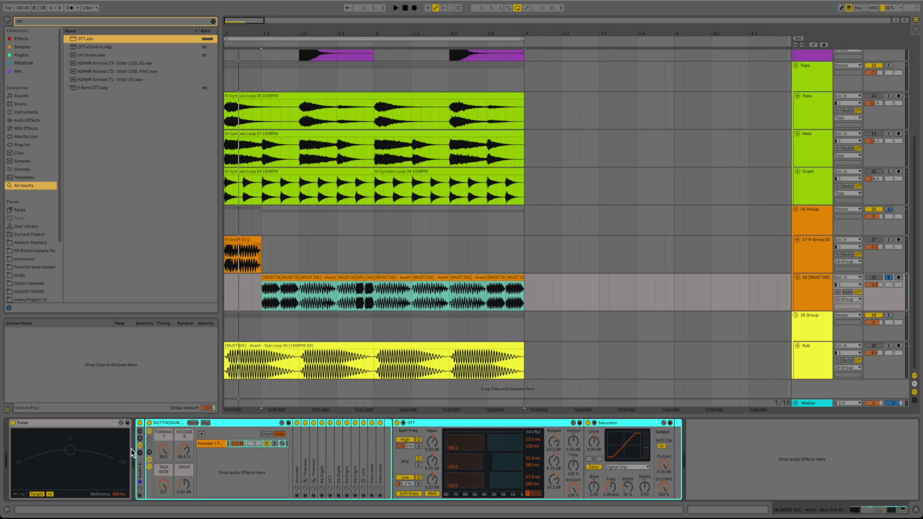
pyautogui.click(140, 423)
pyautogui.press('space')
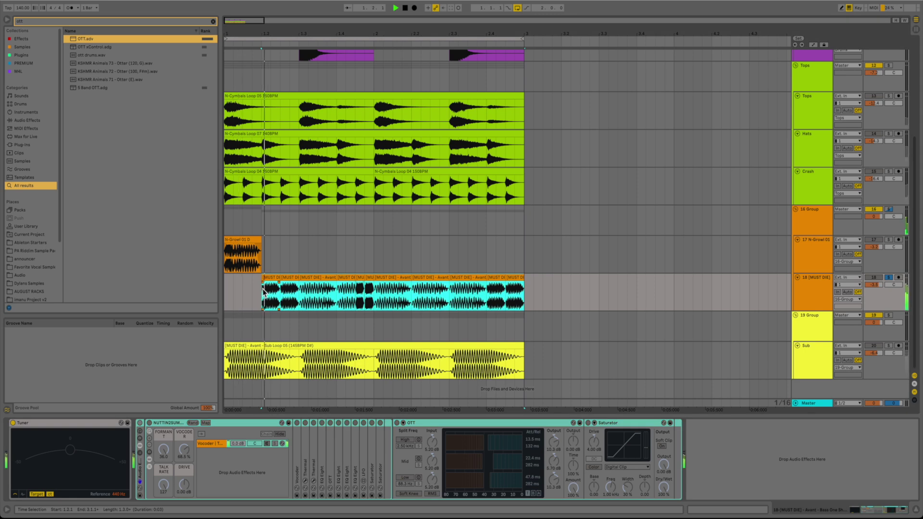
pyautogui.click(140, 423)
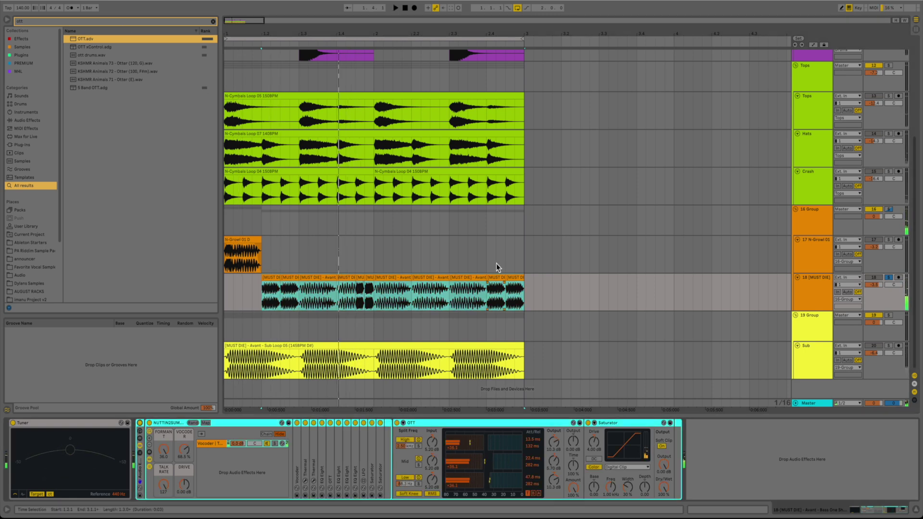
# Play the growl and MUST DIE basses together with their group soloed, and hide the device view
pyautogui.click(226, 296)
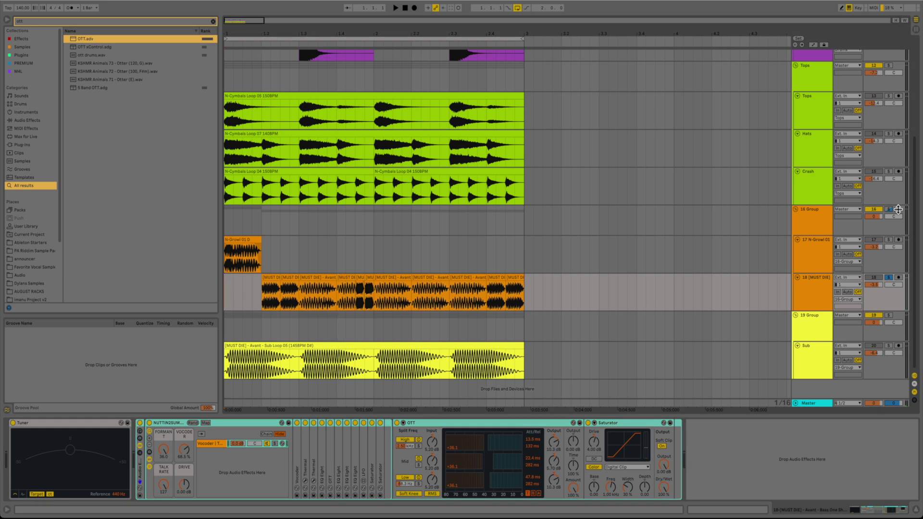
pyautogui.press('space')
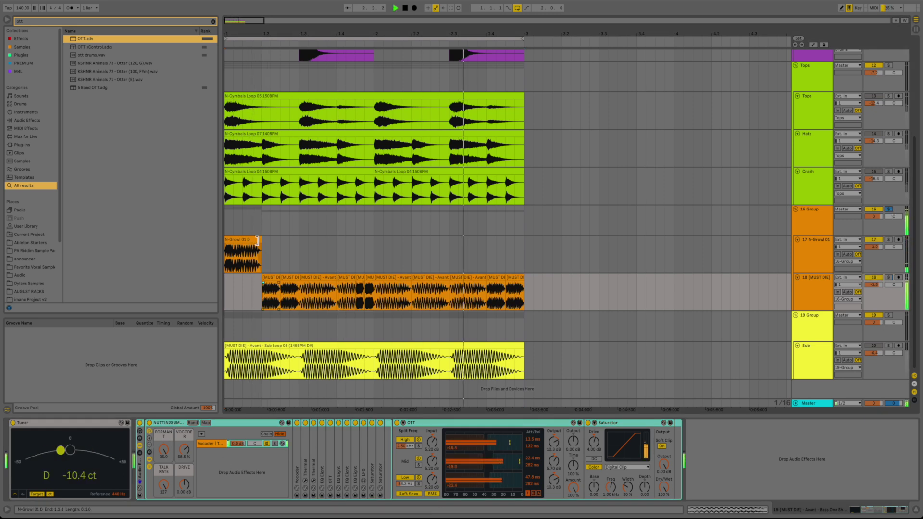
pyautogui.click(304, 241)
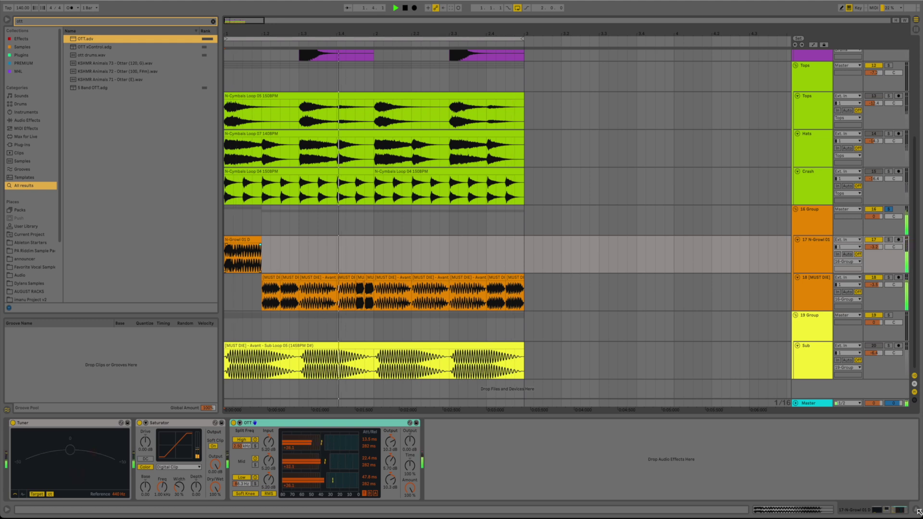
pyautogui.hotkey('ctrl', 'alt', 'l')
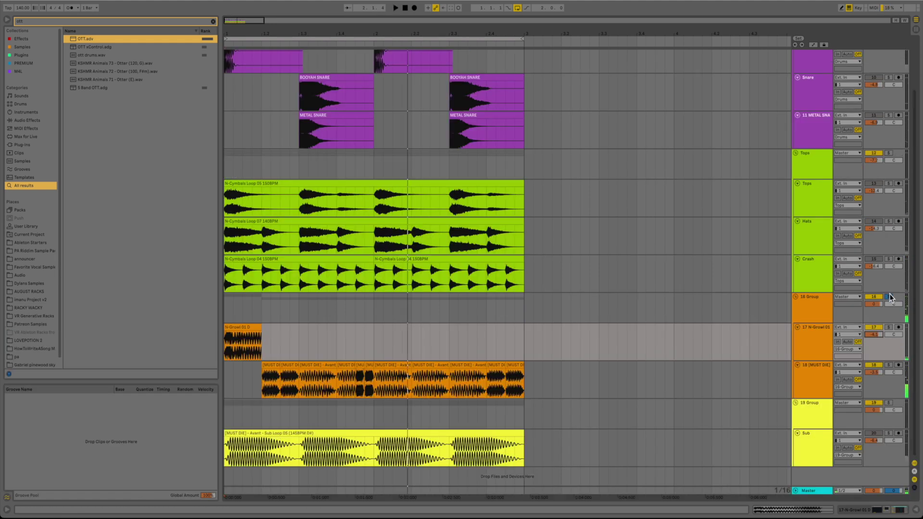
# Unsolo the bass group and play the full loop from the start
pyautogui.click(889, 296)
pyautogui.click(226, 378)
pyautogui.press('space')
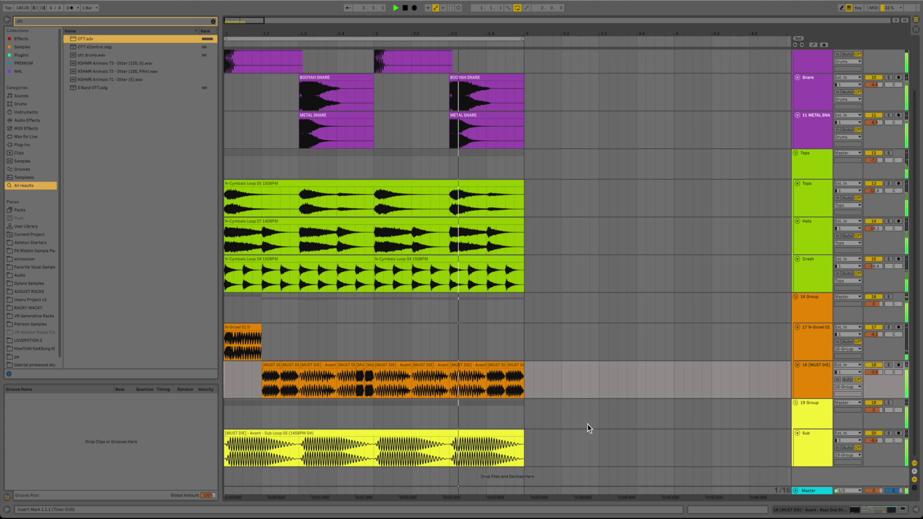
pyautogui.press('space')
# Move the second kick and its sidechain trigger to beat 2.2 and select the leftover kick fragment at 2.3
pyautogui.scroll(3, 414, 193)
pyautogui.moveTo(375, 121); pyautogui.dragTo(415, 61)
pyautogui.click(451, 100)
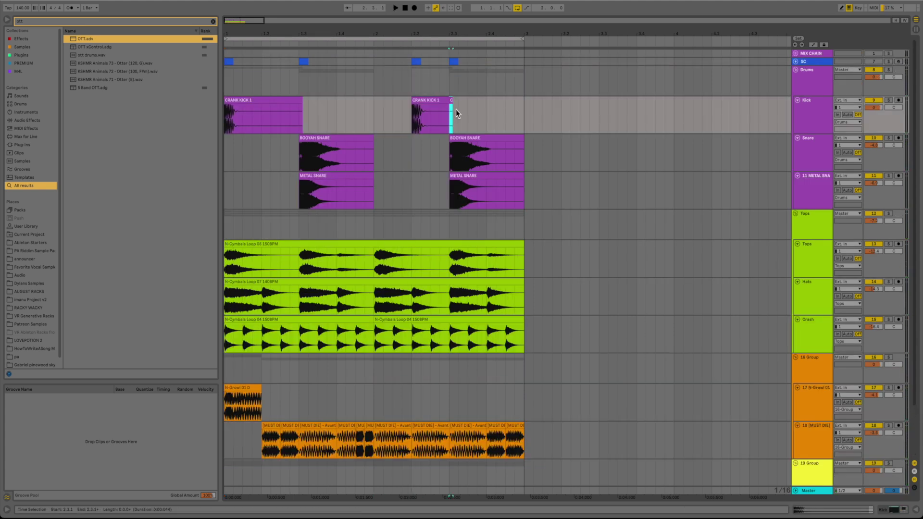
# Insert a new audio track below the Sub track and put it in its own group
pyautogui.scroll(-3, 660, 267)
pyautogui.click(816, 420)
pyautogui.press('super+t')
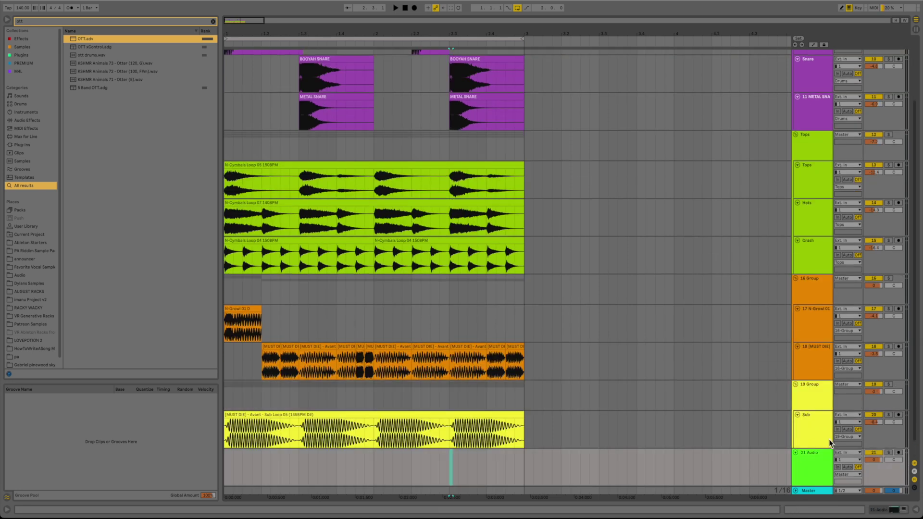
pyautogui.press('super+g')
pyautogui.scroll(-3, 827, 440)
# Search the browser for "tensio" and place KOMPANY_synth_loop_filler_tension_150.wav at the start of the new audio track
pyautogui.click(85, 22)
pyautogui.write('tensio')
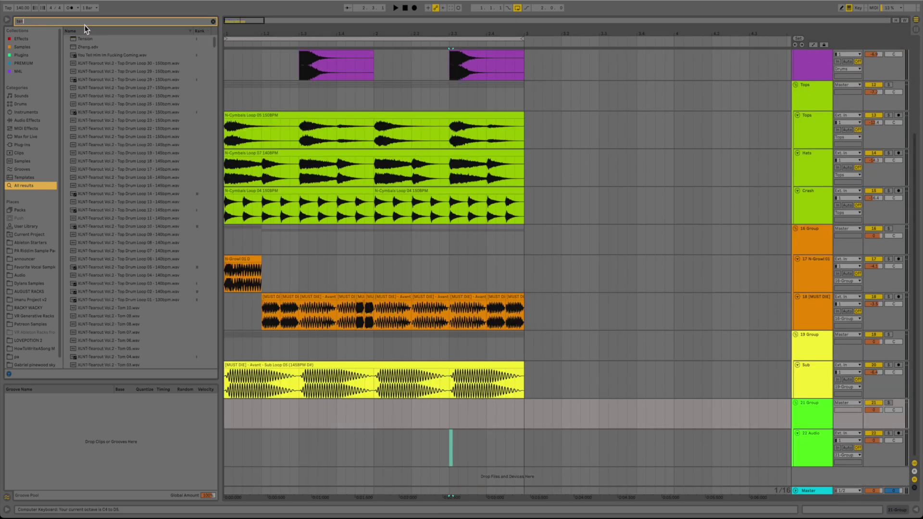
pyautogui.click(145, 139)
pyautogui.scroll(-10, 145, 140)
pyautogui.click(141, 256)
pyautogui.moveTo(138, 294); pyautogui.dragTo(807, 446)
# Lower the KOMPANY track's volume to about -11 dB and trim its clip to end at bar 3
pyautogui.moveTo(874, 441); pyautogui.dragTo(874, 462)
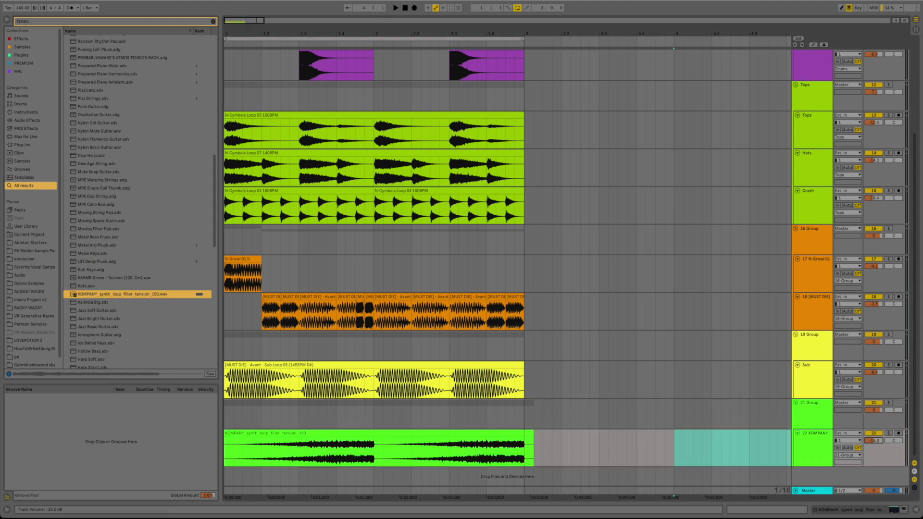
pyautogui.click(521, 435)
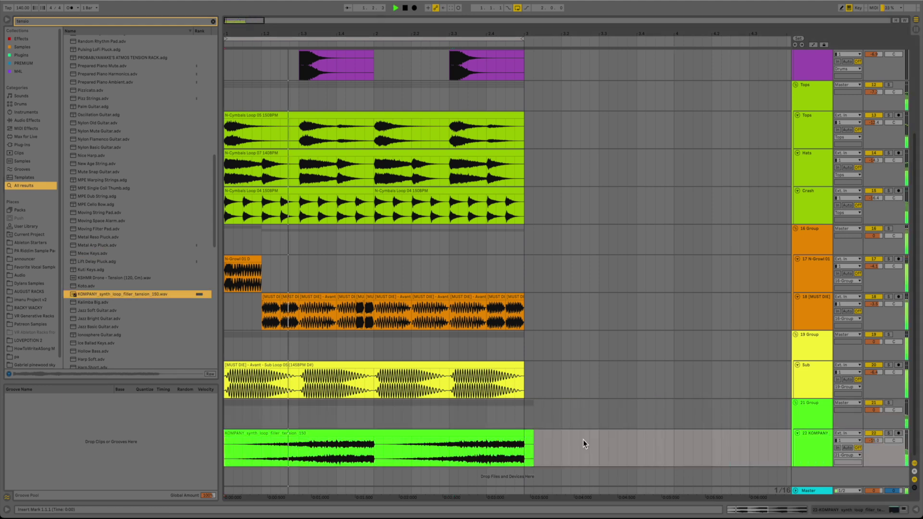
pyautogui.click(528, 428)
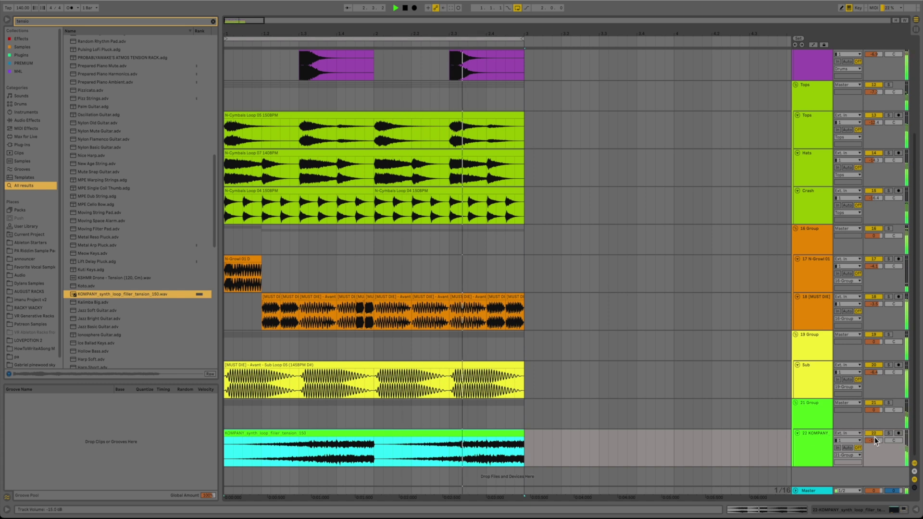
pyautogui.moveTo(874, 443); pyautogui.dragTo(876, 442)
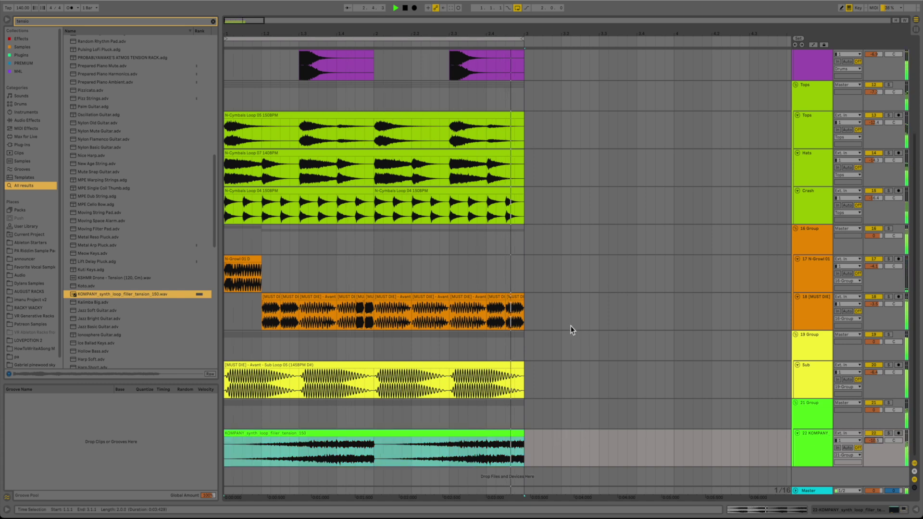
pyautogui.click(505, 347)
pyautogui.click(501, 355)
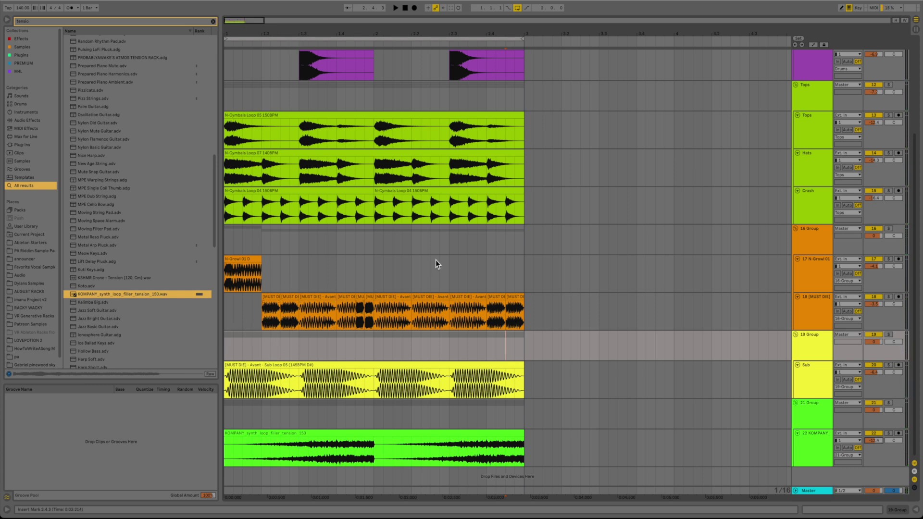
pyautogui.moveTo(529, 358); pyautogui.dragTo(226, 238)
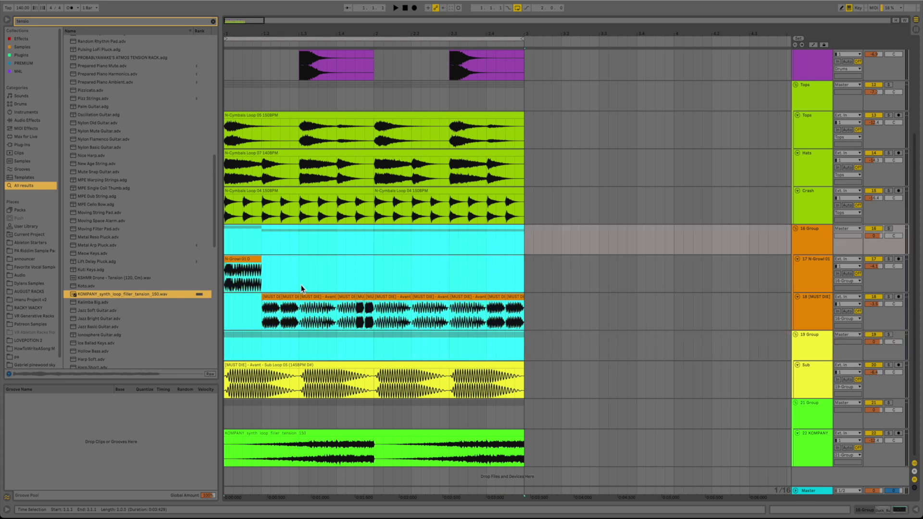
pyautogui.click(554, 387)
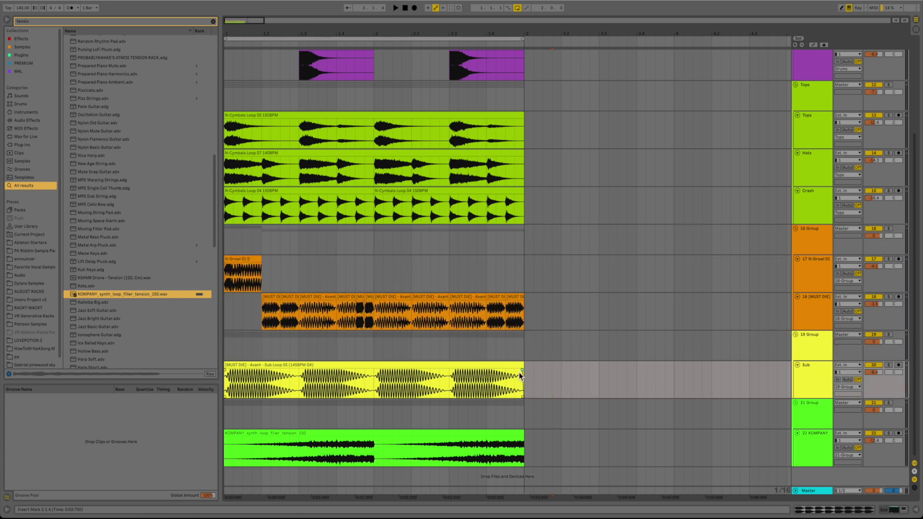
pyautogui.moveTo(520, 371); pyautogui.dragTo(539, 369)
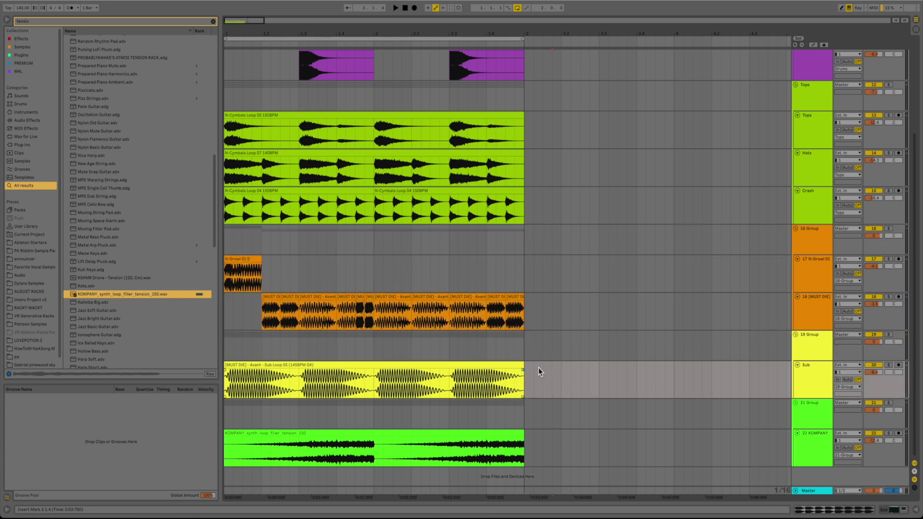
pyautogui.click(268, 312)
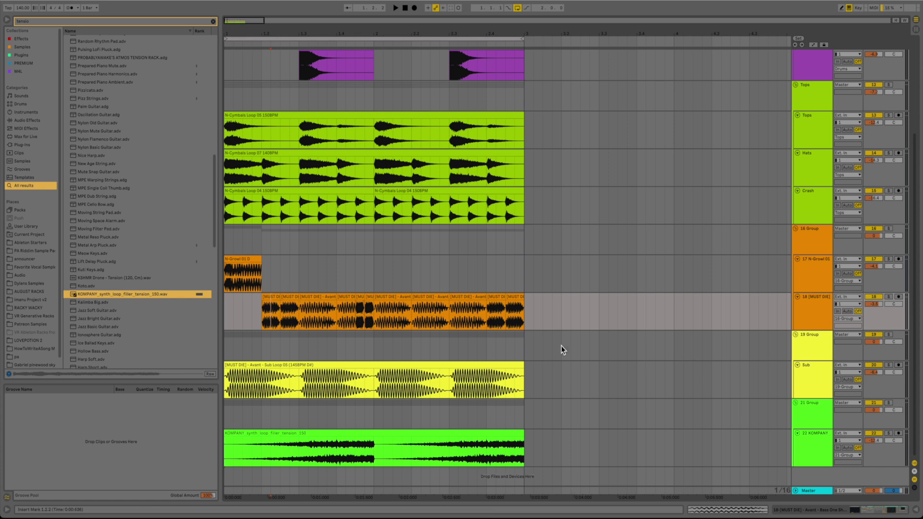
# Duplicate the whole two-bar arrangement into bars 3 and 4
pyautogui.hotkey('ctrl', 'a')
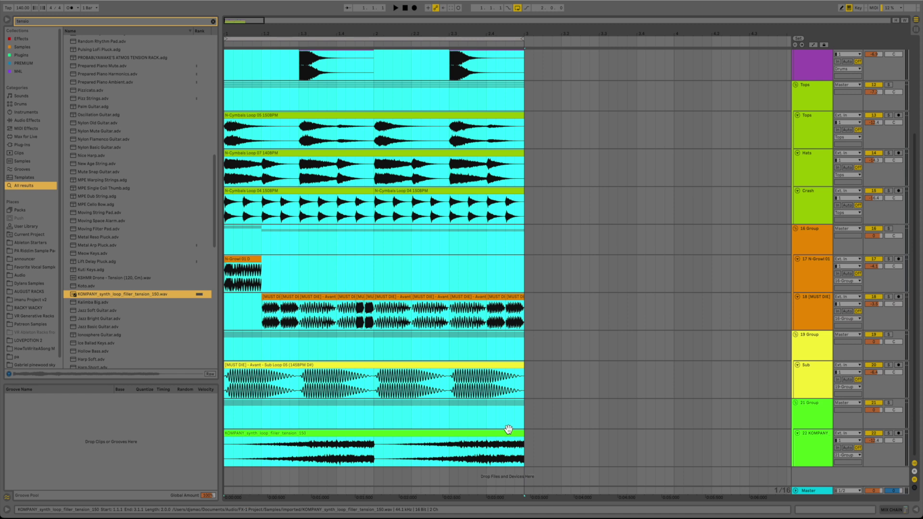
pyautogui.hotkey('ctrl', 'd')
pyautogui.moveTo(267, 23); pyautogui.dragTo(295, 299)
# Repeat the one-beat MUST DIE clip across the copied section up to beat 4.3 and delete the bass clips from there on
pyautogui.click(339, 290)
pyautogui.press('super+d')
pyautogui.press('super+d')
pyautogui.press('super+d')
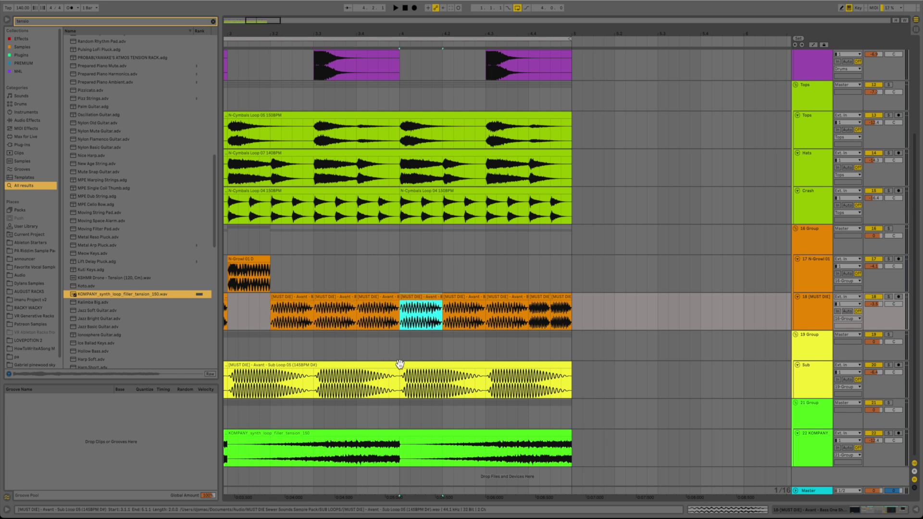
pyautogui.press('super+d')
pyautogui.moveTo(487, 316); pyautogui.dragTo(587, 305)
pyautogui.press('Delete')
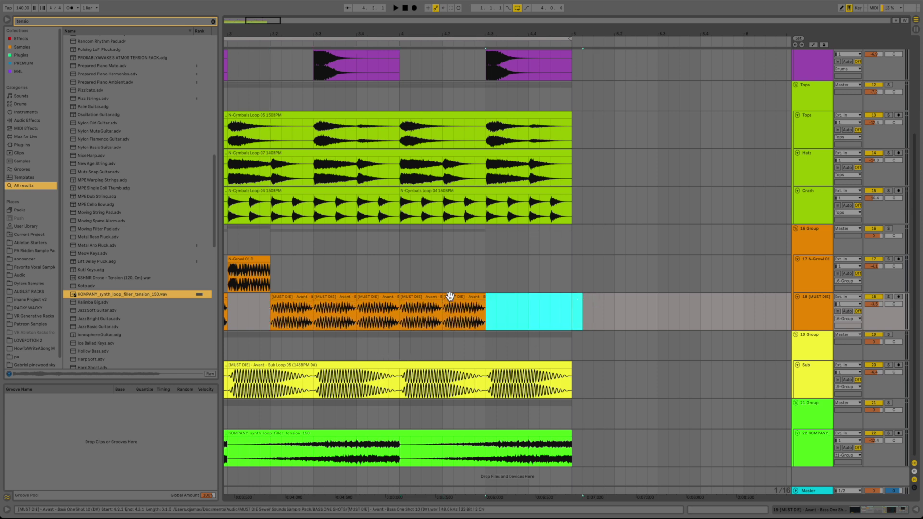
# Open the first MUST DIE clip at beat 1.2 and show its sample in the Replace Files list
pyautogui.moveTo(286, 22); pyautogui.dragTo(233, 34)
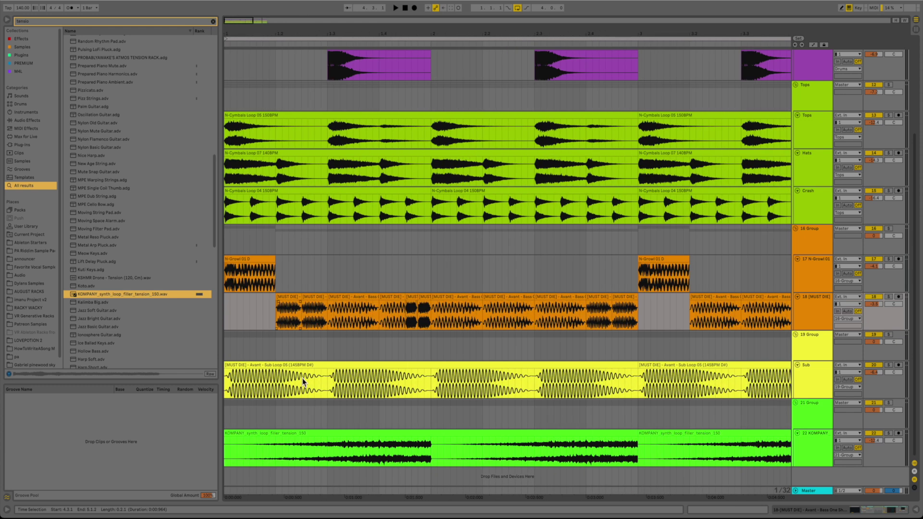
pyautogui.click(285, 306)
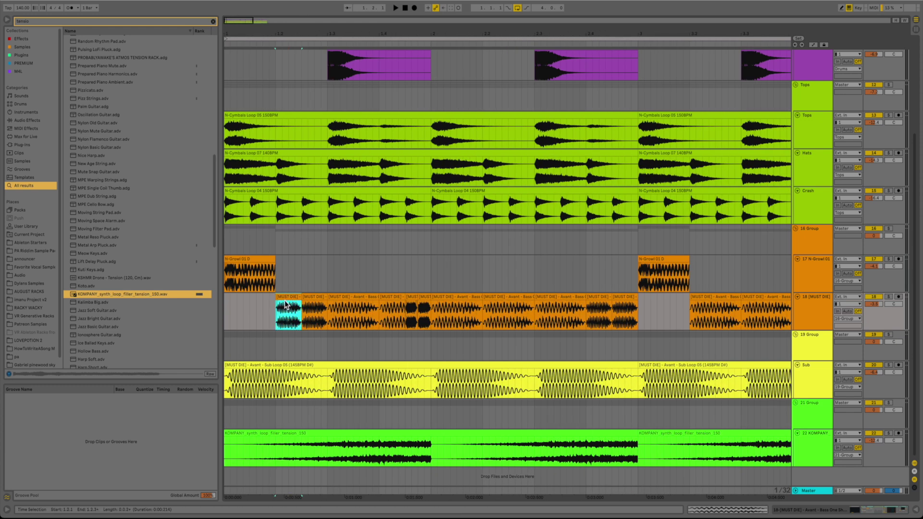
pyautogui.doubleClick(287, 296)
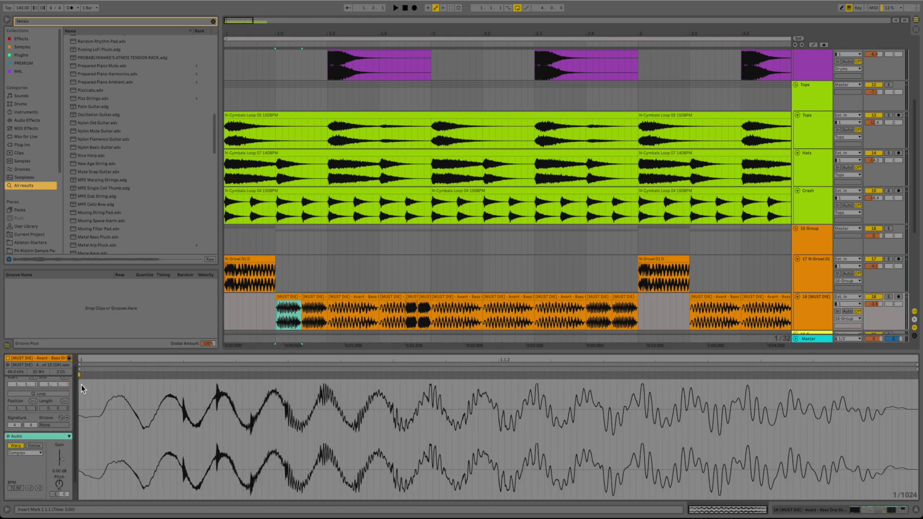
pyautogui.rightClick(42, 365)
pyautogui.click(65, 371)
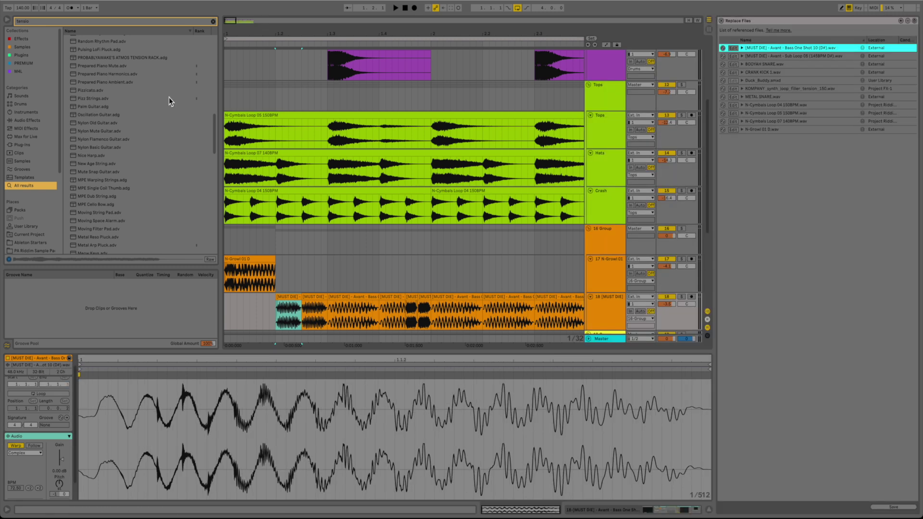
# Clear the sample search and open the BASS ONE SHOTS folder of the MUST DIE Sewer Sounds Sample Pack in the PREMIUM collection
pyautogui.click(29, 63)
pyautogui.click(213, 21)
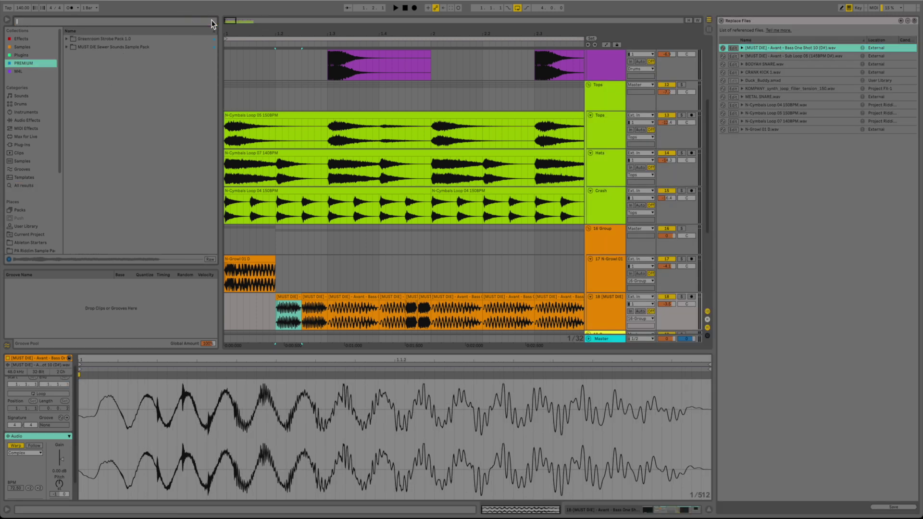
pyautogui.scroll(5, 164, 195)
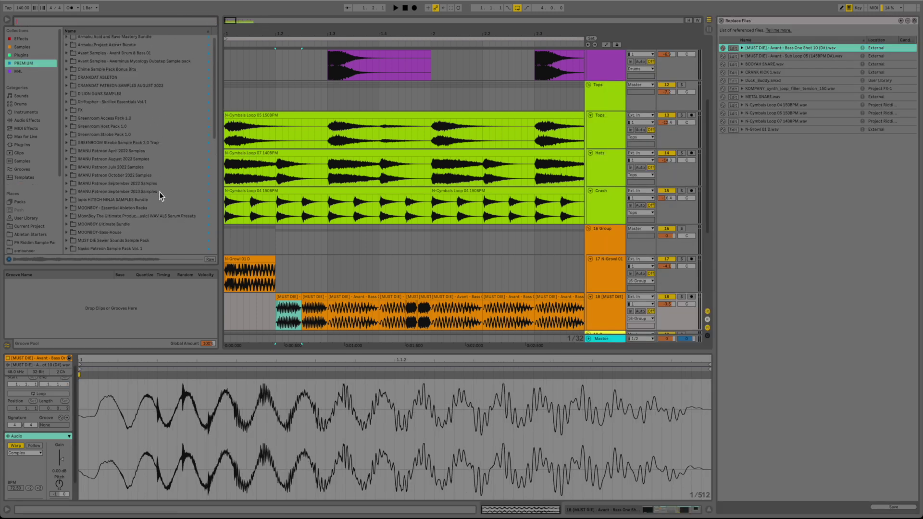
pyautogui.click(68, 172)
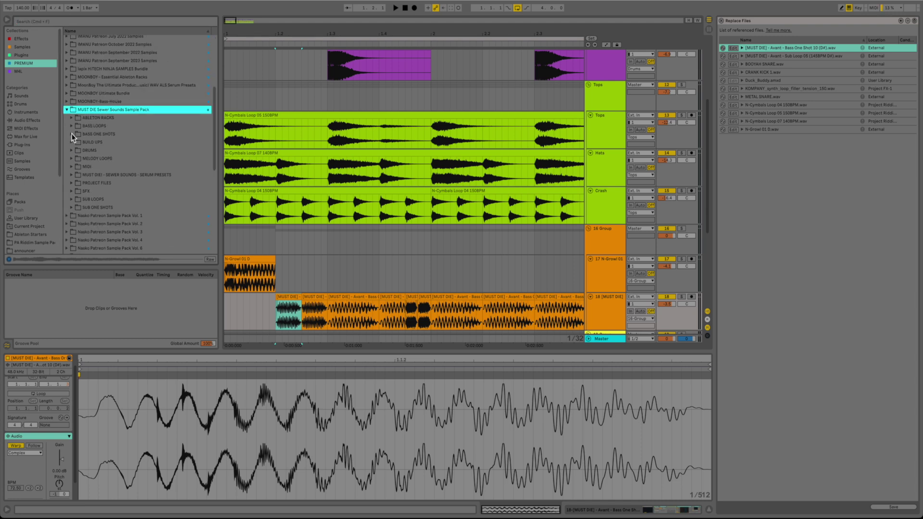
pyautogui.click(73, 126)
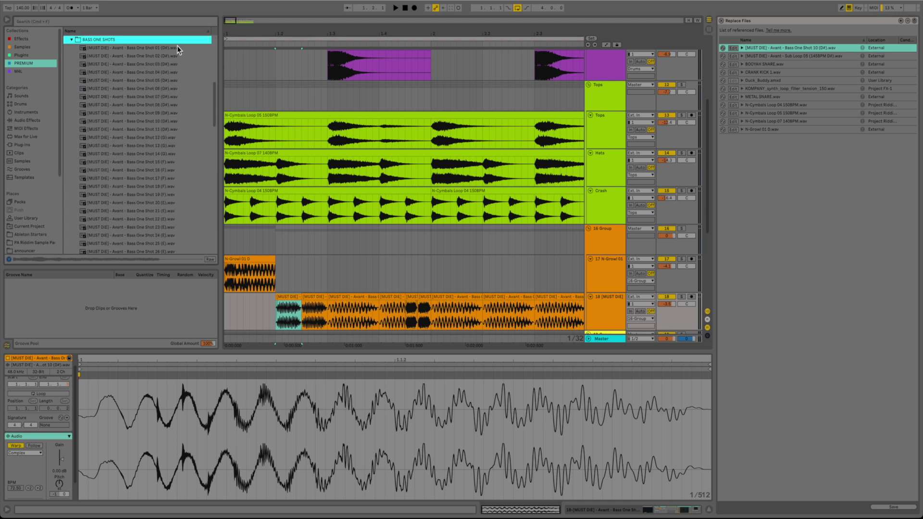
# Try Bass One Shot 01 (D#) as the replacement for the MUST DIE clips' sample, listen to the loop, and undo the swap
pyautogui.moveTo(157, 48)
pyautogui.mouseDown()
pyautogui.moveTo(39, 57)
pyautogui.moveTo(113, 51)
pyautogui.mouseUp()
pyautogui.click(277, 317)
pyautogui.press('space')
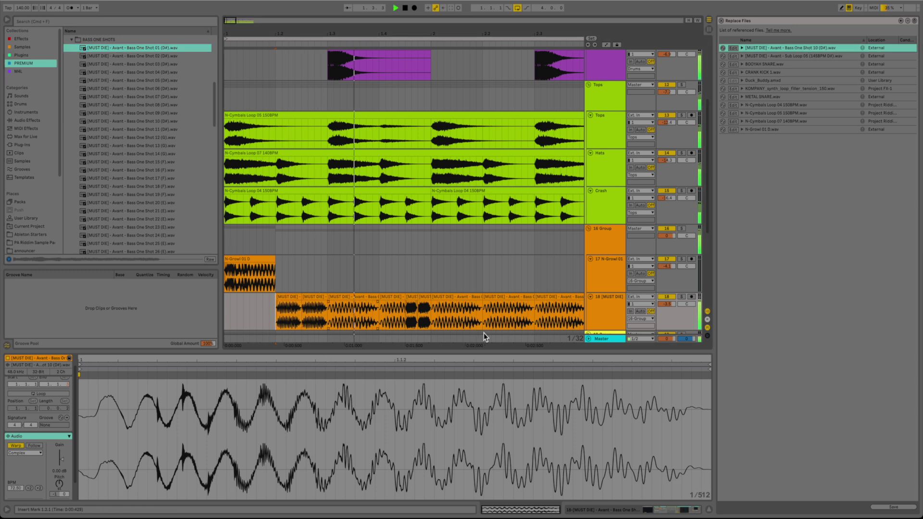
pyautogui.moveTo(129, 48); pyautogui.dragTo(795, 52)
pyautogui.press('space')
pyautogui.press('space')
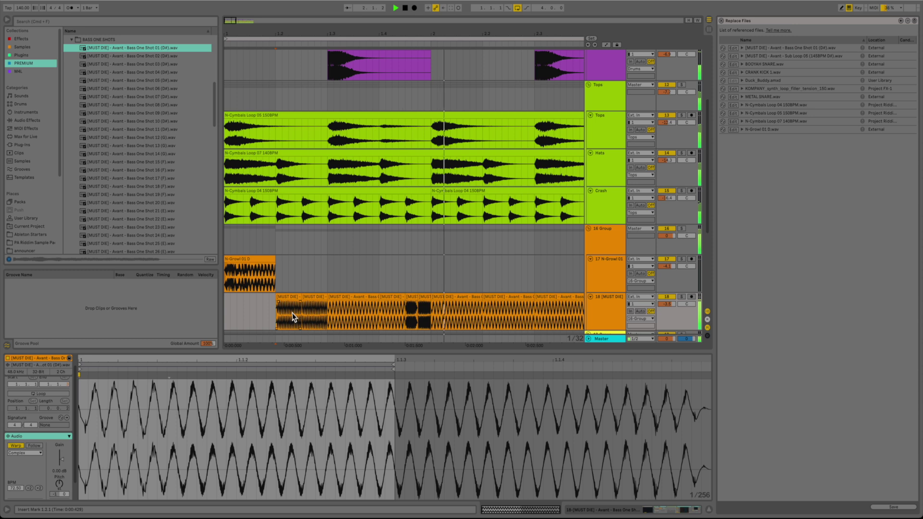
pyautogui.press('super+z')
# Try Bass One Shot 03 (D#) as the replacement for the MUST DIE clips' sample and play the loop
pyautogui.moveTo(158, 64); pyautogui.dragTo(820, 50)
pyautogui.click(256, 327)
pyautogui.press('space')
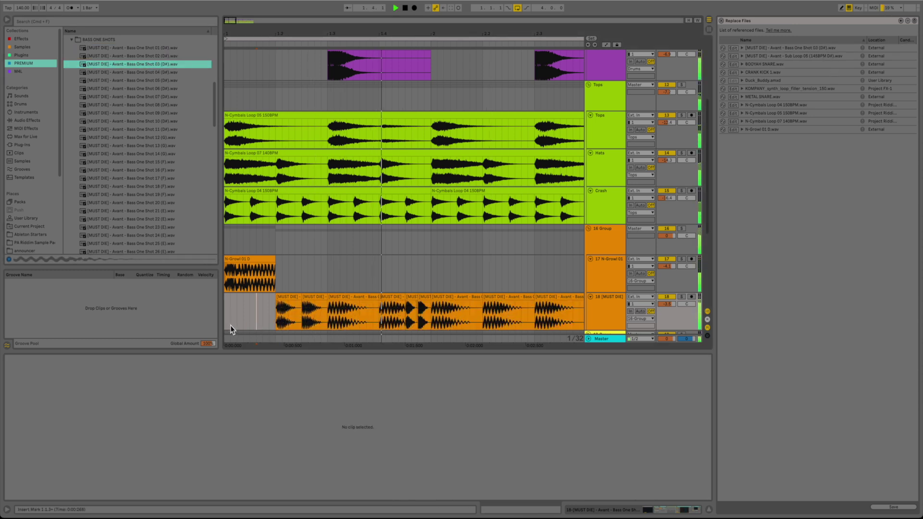
pyautogui.press('space')
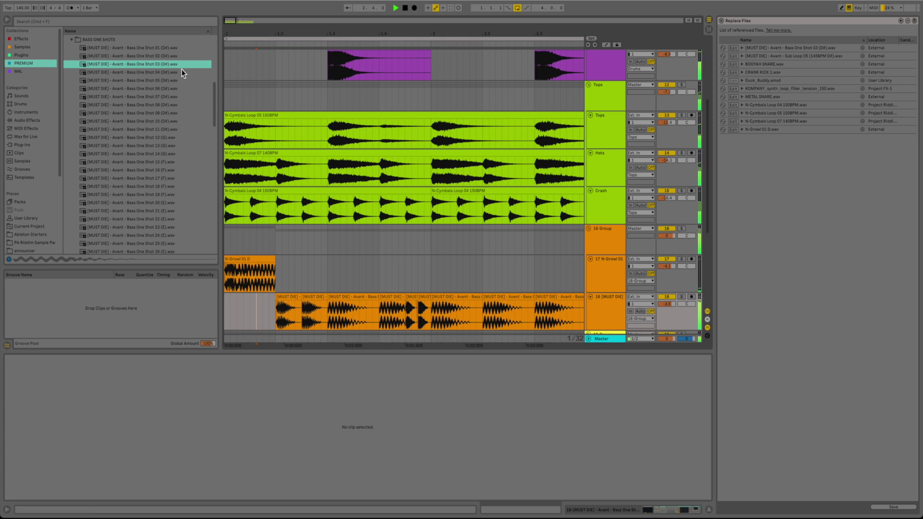
# Replace the MUST DIE clips' sample with Bass One Shot 04 (D#) and play the loop to audition it
pyautogui.moveTo(159, 72); pyautogui.dragTo(839, 50)
pyautogui.press('space')
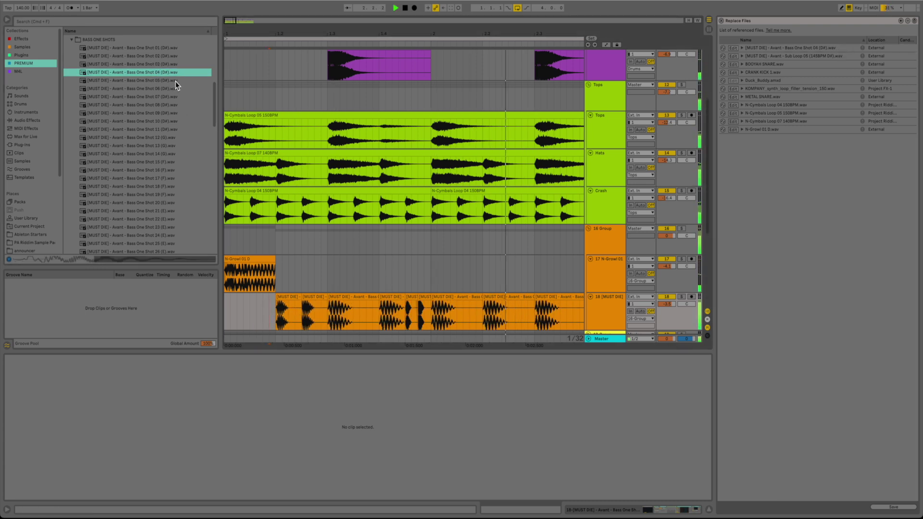
pyautogui.press('space')
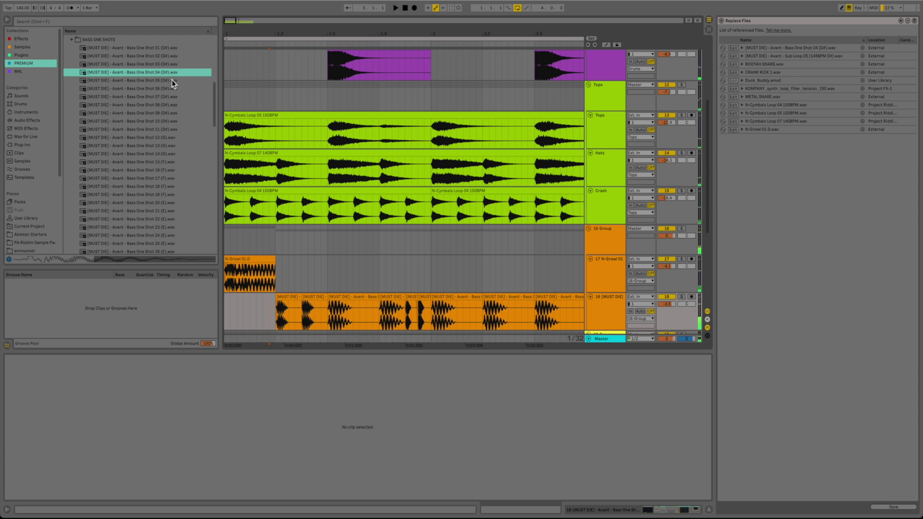
# Retime the half-beat MUST DIE clips at beats 1.2 and 1.2.3 and the quarter-beat clip at 1.4.3 to fit the replaced sample
pyautogui.scroll(-6, 280, 223)
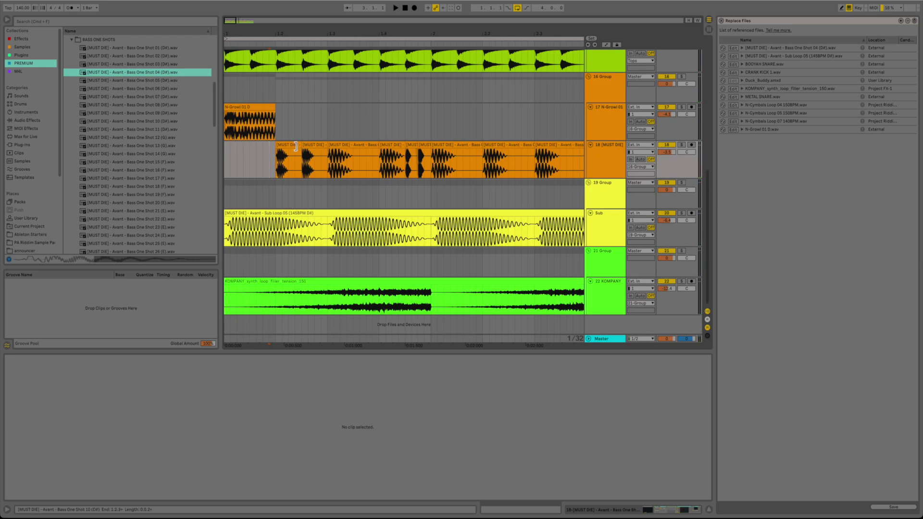
pyautogui.click(298, 152)
pyautogui.moveTo(302, 145); pyautogui.dragTo(327, 144)
pyautogui.press('super+z')
pyautogui.press('super+z')
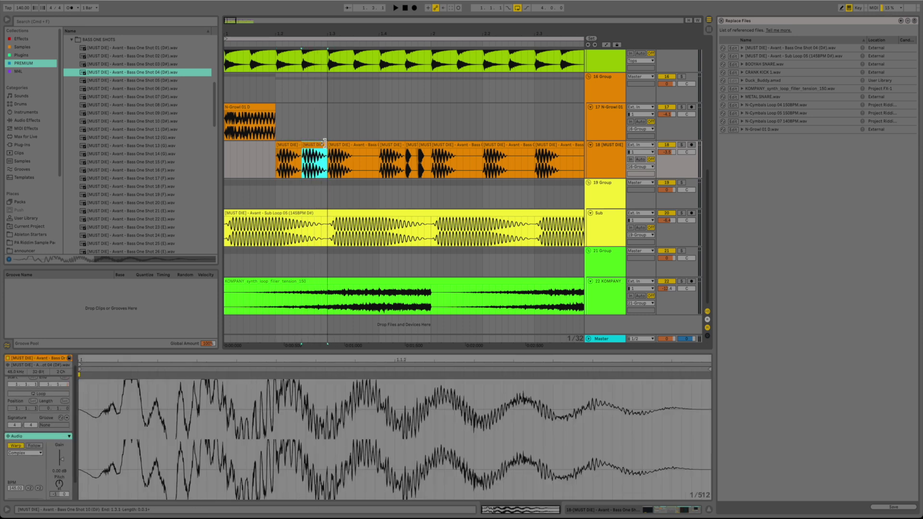
pyautogui.click(406, 165)
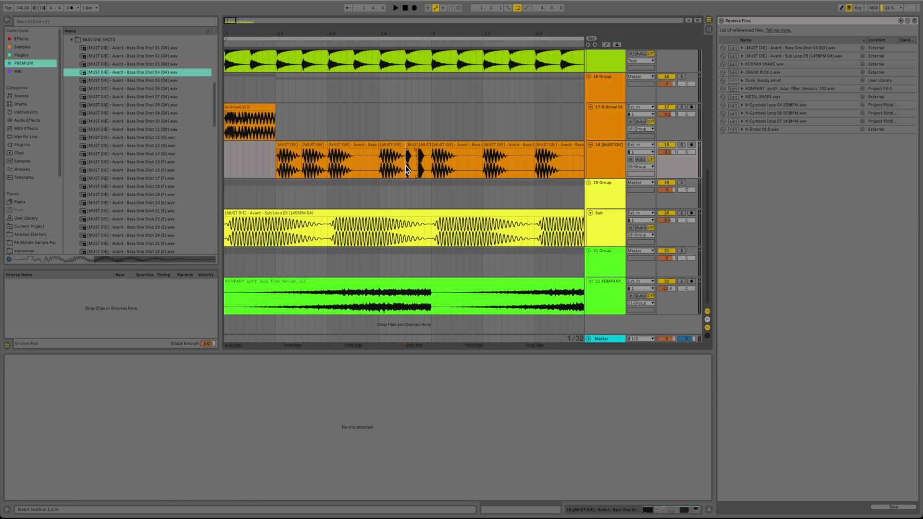
pyautogui.moveTo(416, 146); pyautogui.dragTo(416, 146)
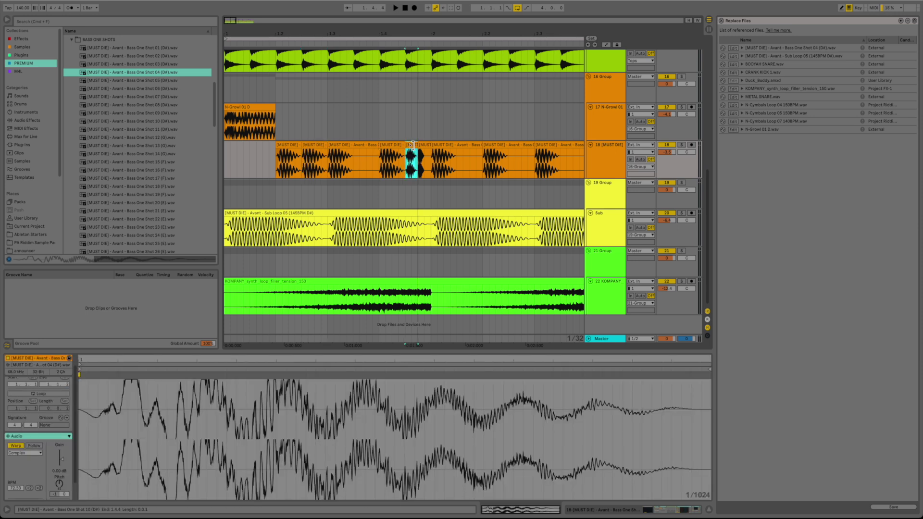
# Copy the first half beat of the MUST DIE clip at beat 2.3 and place it at beats 2.4 and 2.4.3
pyautogui.press('-')
pyautogui.press('-')
pyautogui.click(620, 162)
pyautogui.click(374, 144)
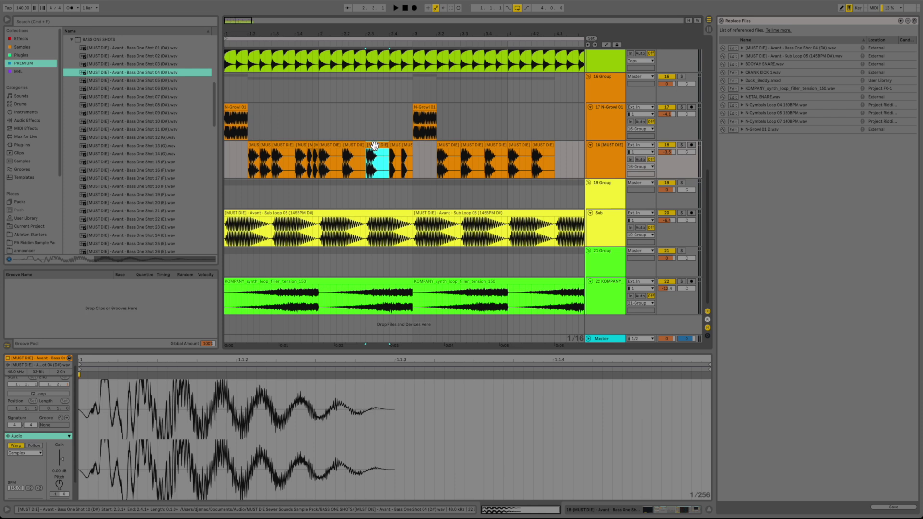
pyautogui.moveTo(378, 159); pyautogui.dragTo(367, 159)
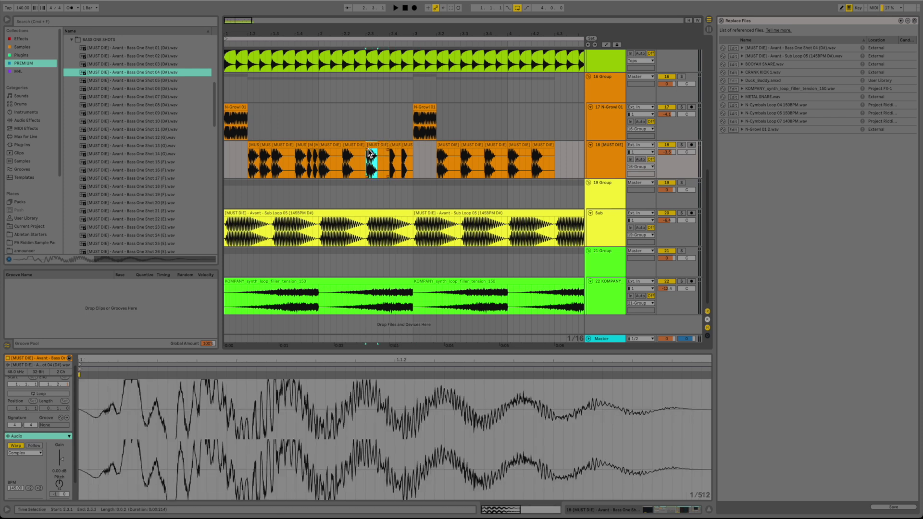
pyautogui.press('super+c')
pyautogui.click(391, 164)
pyautogui.press('super+v')
pyautogui.press('super+d')
pyautogui.click(409, 167)
# Add an audio track below the MUST DIE track and search the PREMIUM collection for "sustain"
pyautogui.click(600, 165)
pyautogui.press('super+t')
pyautogui.click(76, 21)
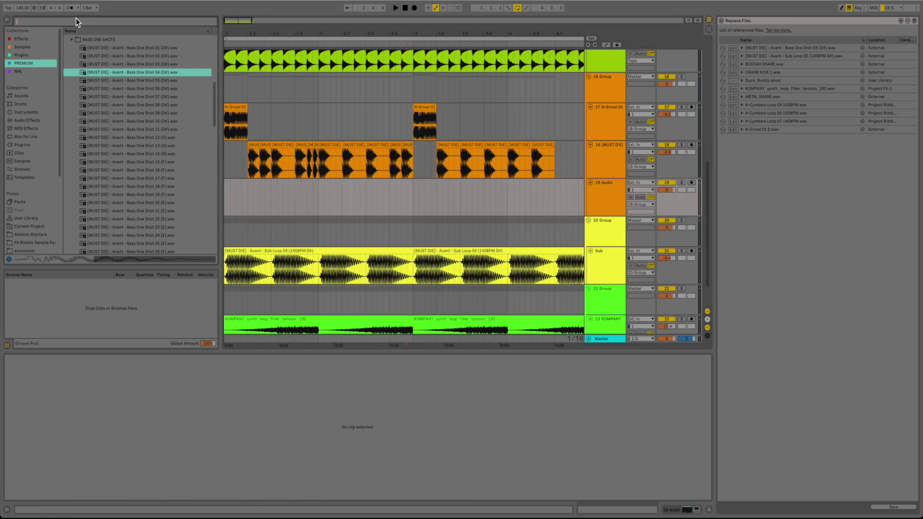
pyautogui.write('sustain')
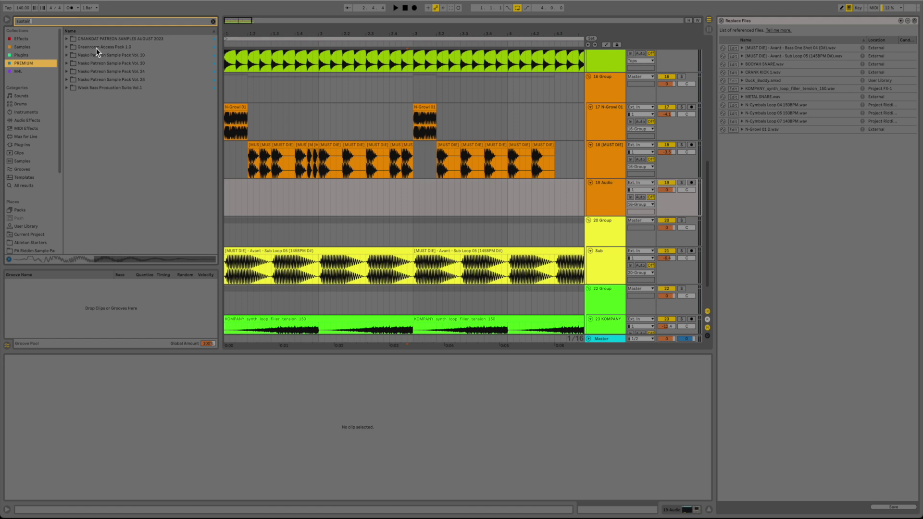
# Audition SUSTAIN 1 and SUSTAIN 2 from the CRANKDAT samples and place SUSTAIN 2 on the empty track from beat 1.2 to bar 3
pyautogui.click(67, 40)
pyautogui.click(84, 47)
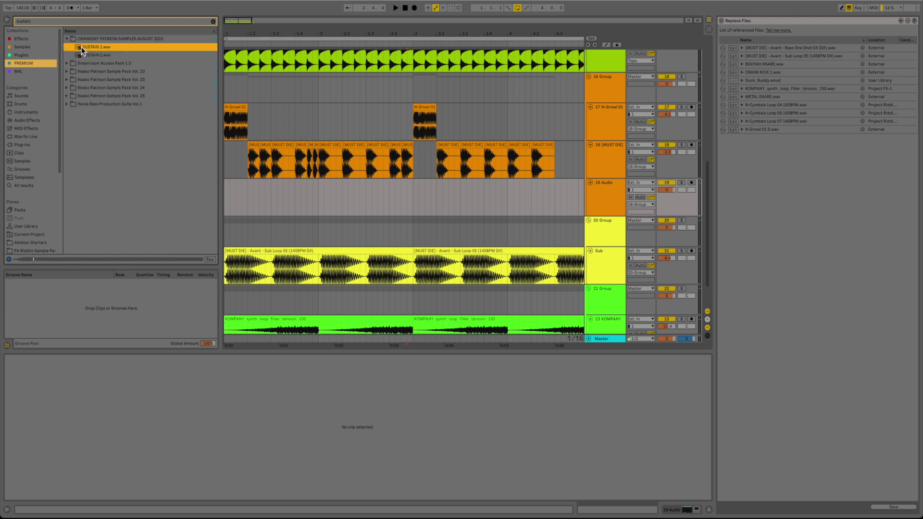
pyautogui.click(88, 56)
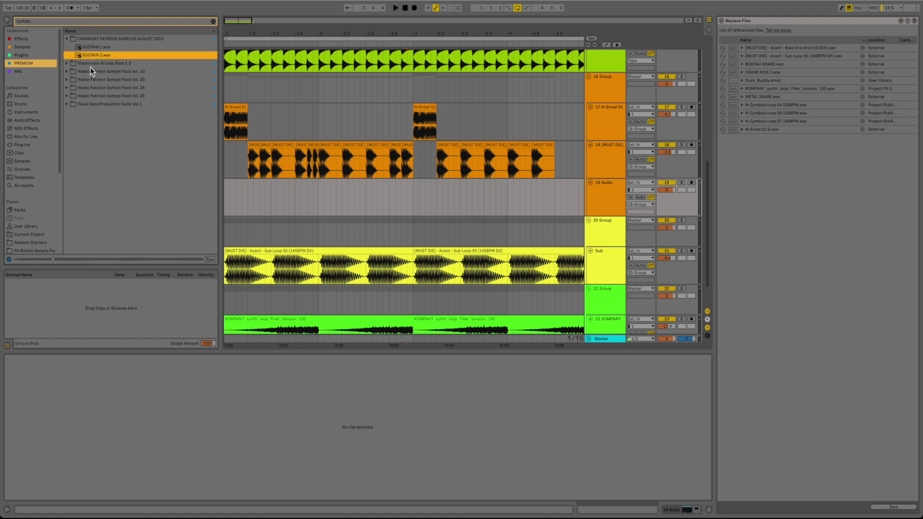
pyautogui.moveTo(86, 57); pyautogui.dragTo(227, 206)
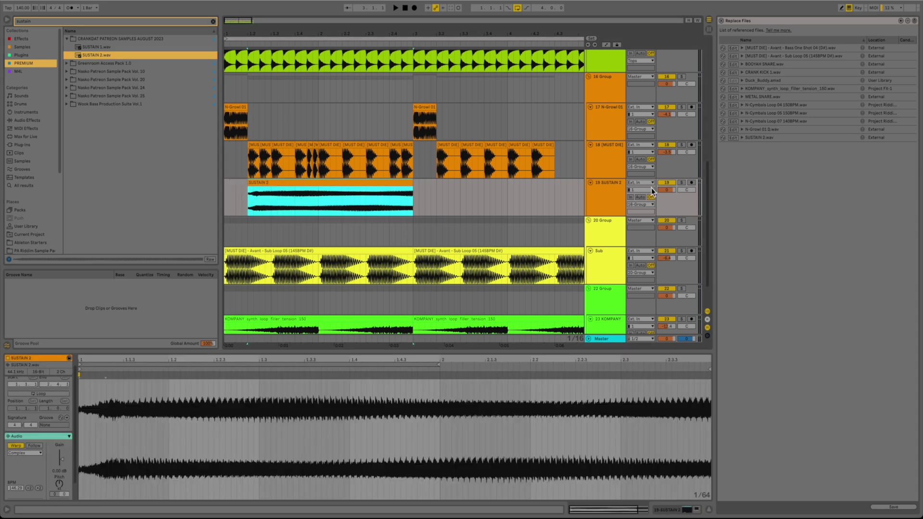
# Solo the SUSTAIN 2 track and check its pitch in the Tuner during playback
pyautogui.click(683, 183)
pyautogui.click(615, 188)
pyautogui.press('space')
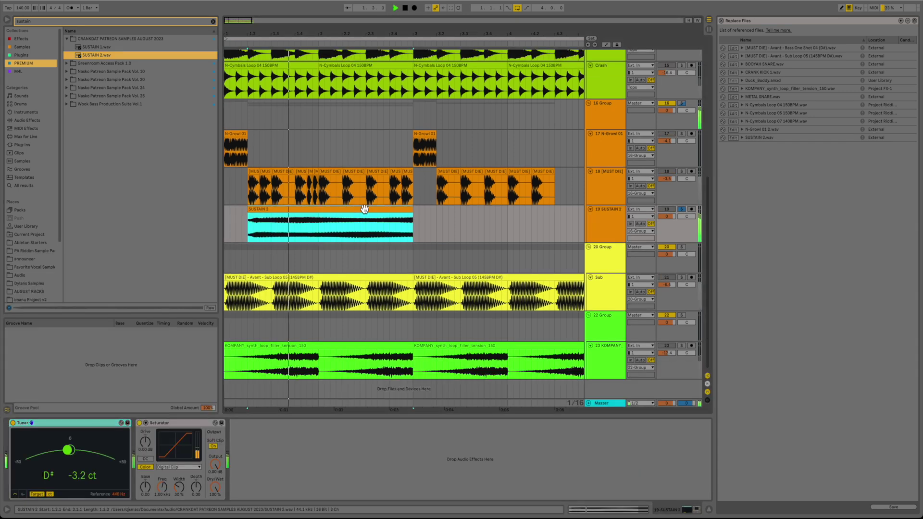
pyautogui.doubleClick(365, 209)
# Solo the MUST DIE track, play its opening clips for comparison, and clear the solo
pyautogui.click(601, 161)
pyautogui.doubleClick(610, 177)
pyautogui.press('space')
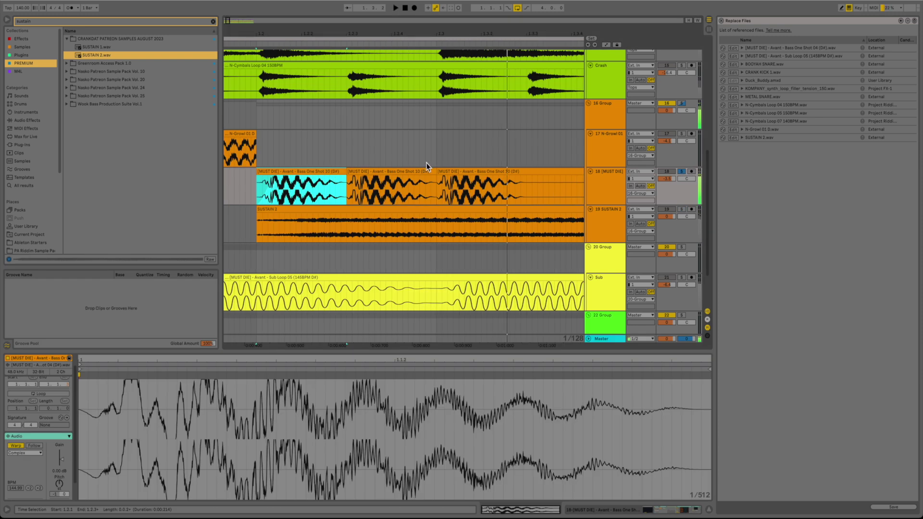
pyautogui.click(393, 216)
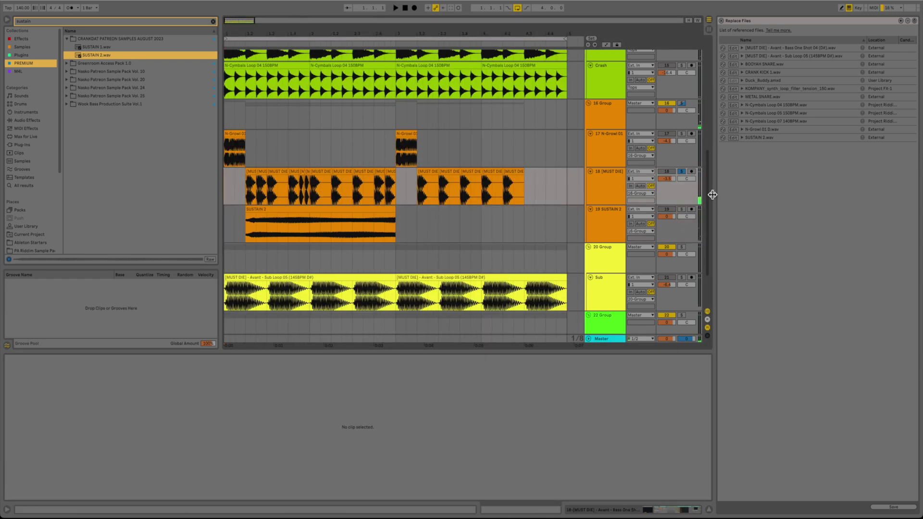
pyautogui.click(682, 172)
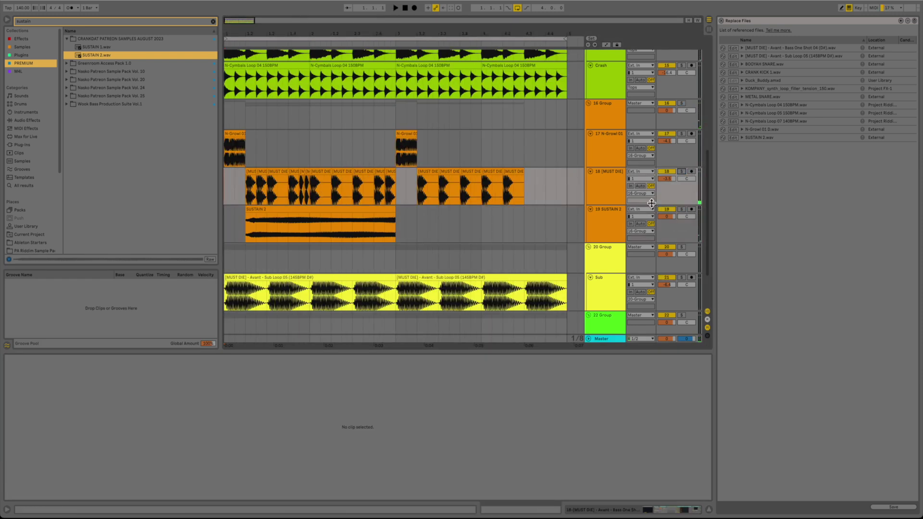
# Hide the clip detail view, play the full mix from the start, and lower the SUSTAIN 2 track's volume
pyautogui.click(708, 510)
pyautogui.click(232, 296)
pyautogui.press('space')
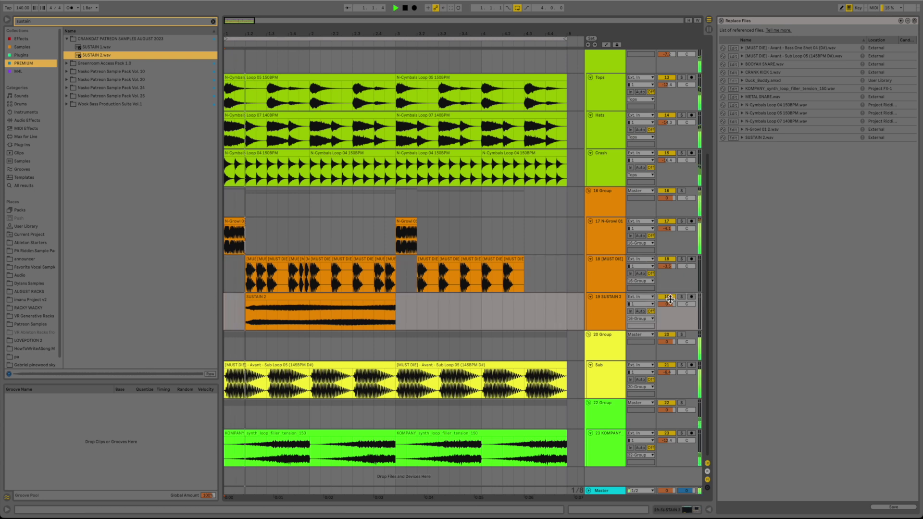
pyautogui.moveTo(669, 299); pyautogui.dragTo(670, 327)
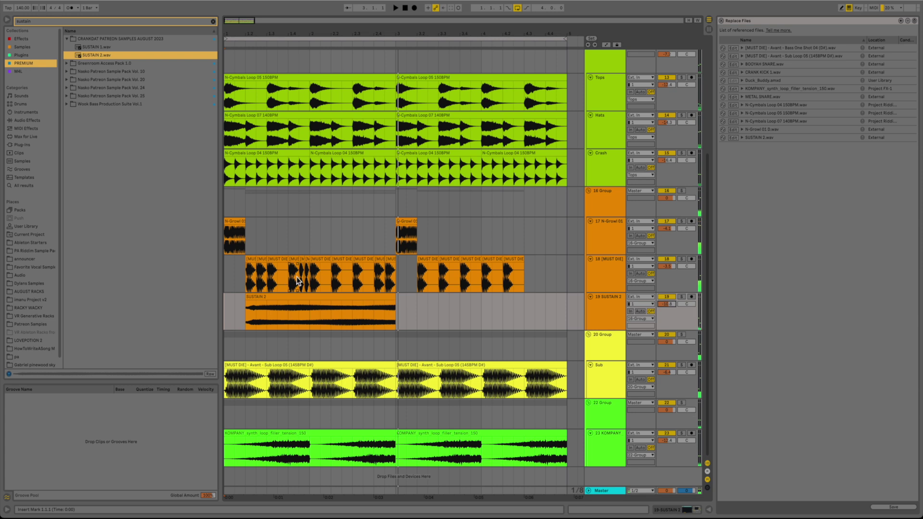
# Delete the SUSTAIN 2 track
pyautogui.click(250, 259)
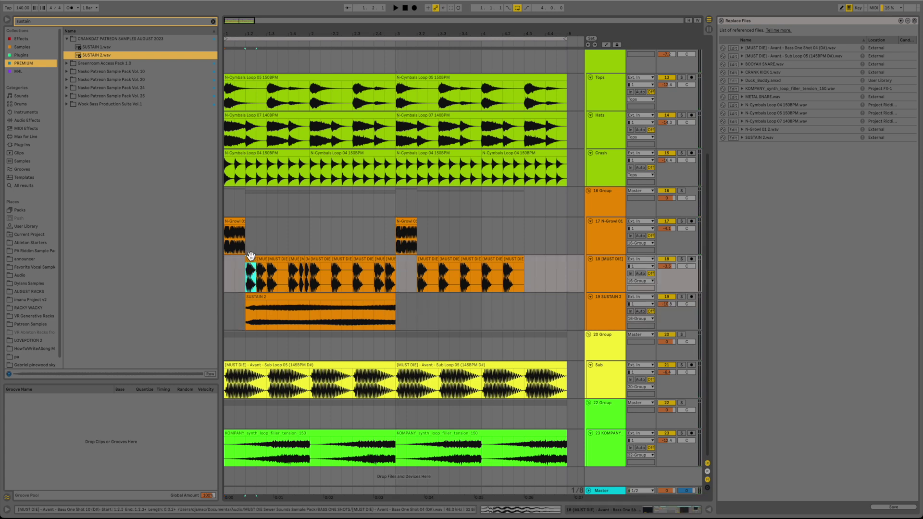
pyautogui.click(598, 299)
pyautogui.press('Delete')
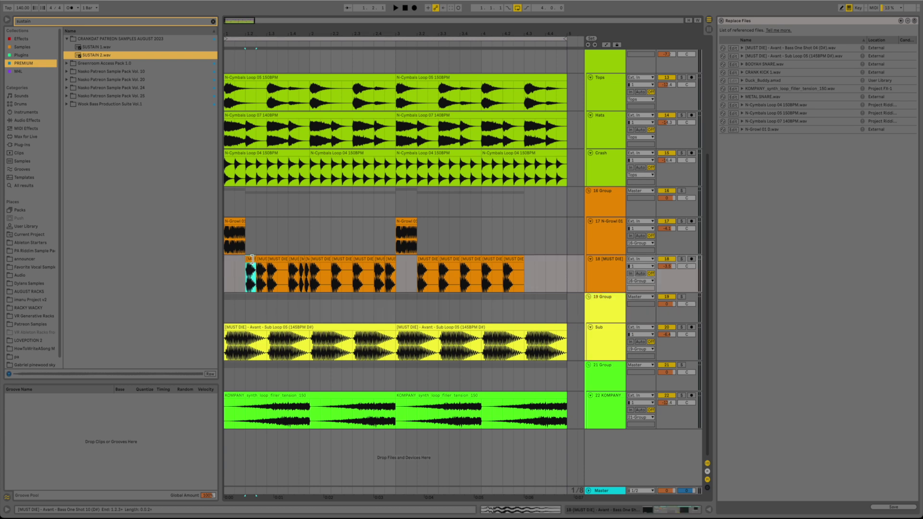
# Reopen the MUST DIE clip at beat 1.2 and replace its sample with Bass One Shot 24 (E) from the MUST DIE pack
pyautogui.doubleClick(251, 259)
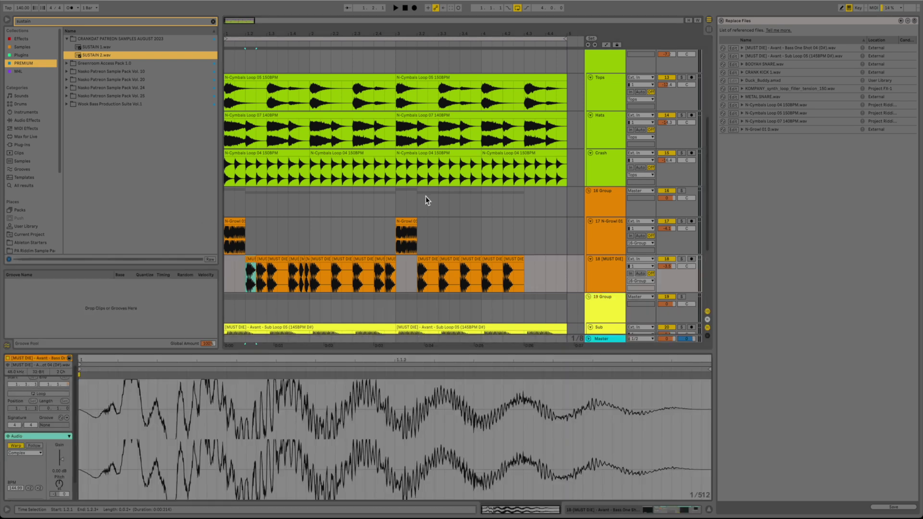
pyautogui.scroll(-5, 434, 224)
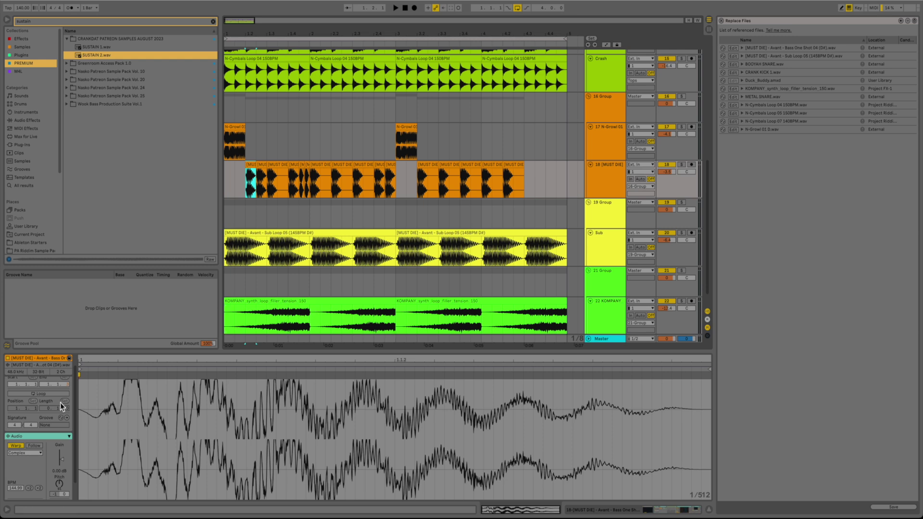
pyautogui.scroll(1, 59, 402)
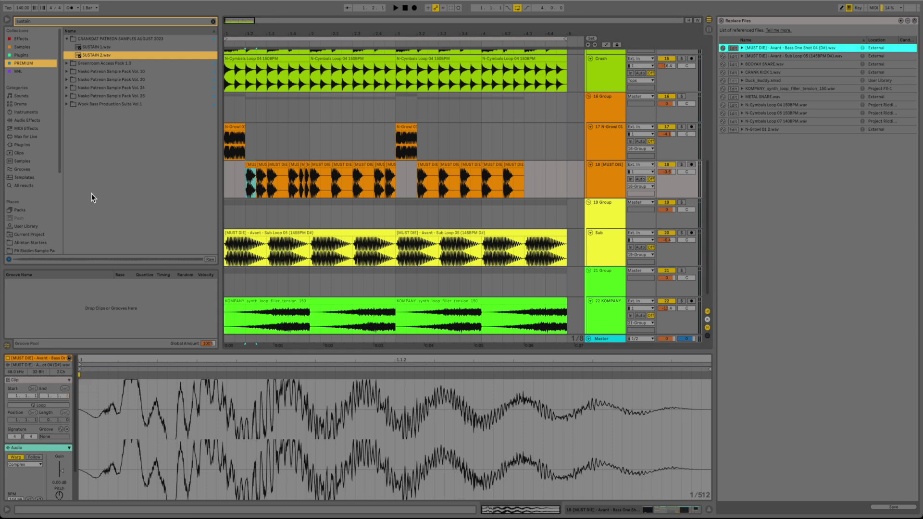
pyautogui.click(213, 22)
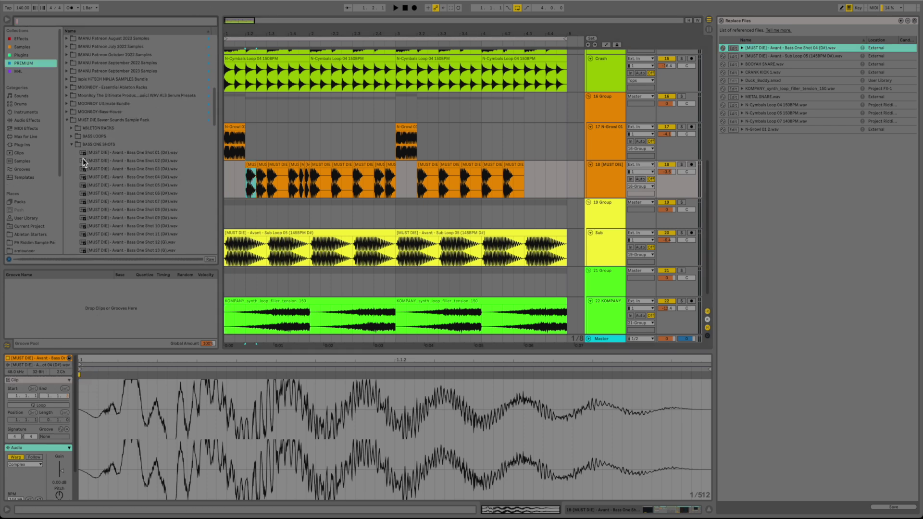
pyautogui.scroll(-3, 103, 172)
pyautogui.scroll(-4, 106, 169)
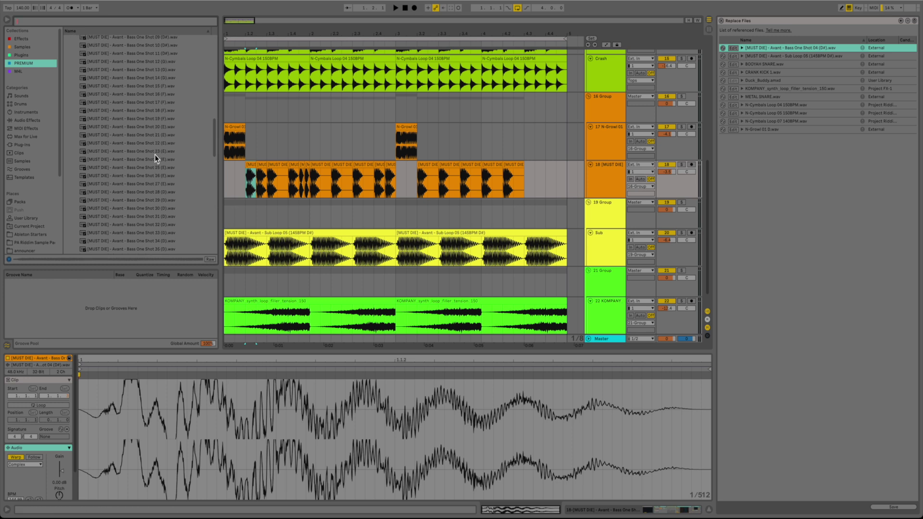
pyautogui.click(149, 159)
pyautogui.click(239, 193)
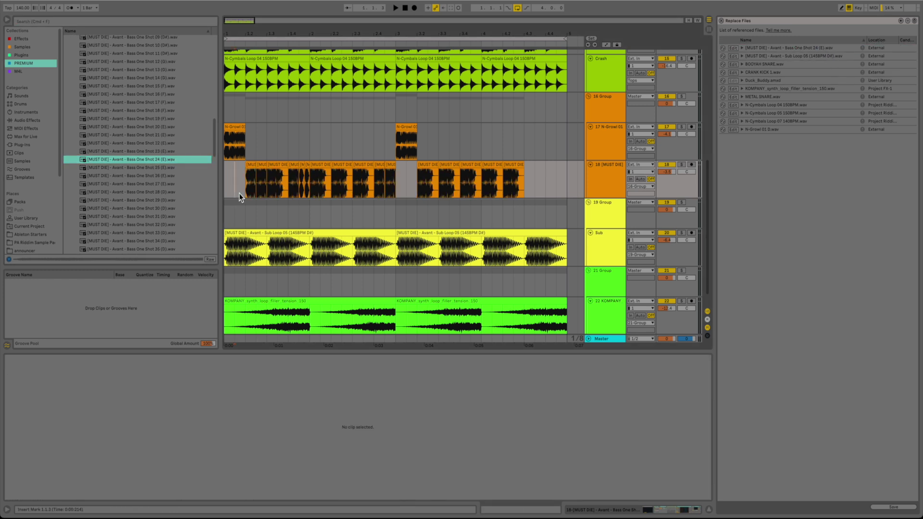
# Solo the MUST DIE track, play it, and try Bass One Shot 26 (E) as its replacement sample
pyautogui.click(251, 189)
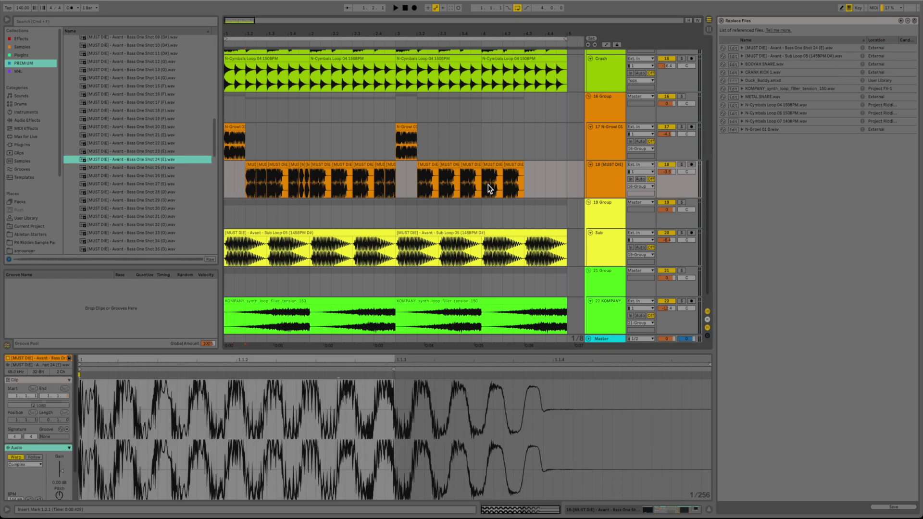
pyautogui.click(682, 164)
pyautogui.press('space')
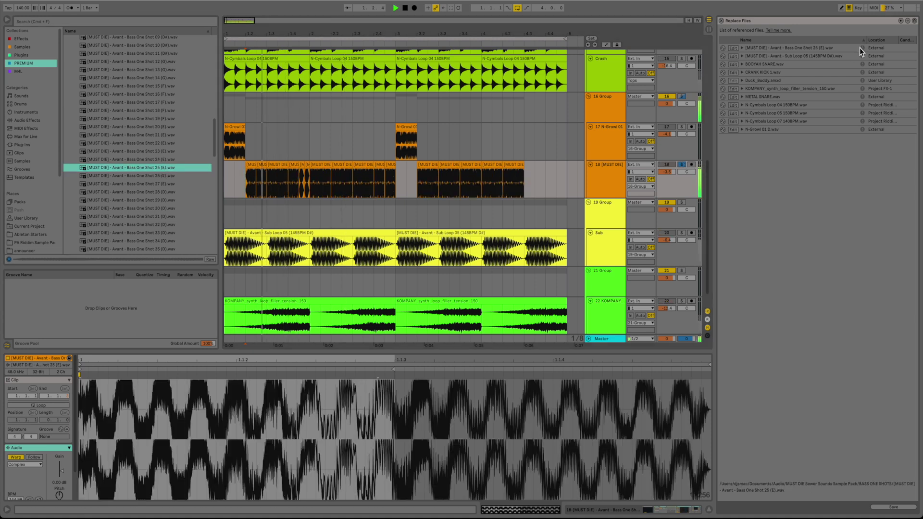
pyautogui.press('space')
pyautogui.moveTo(140, 176); pyautogui.dragTo(798, 48)
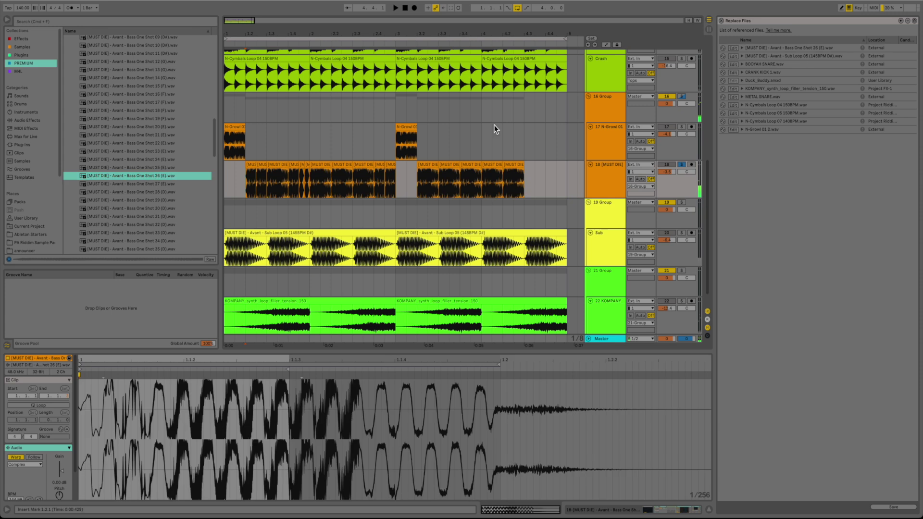
# Play the soloed MUST DIE track from beat 1.2 to judge the swapped sample
pyautogui.click(246, 201)
pyautogui.press('space')
pyautogui.click(252, 168)
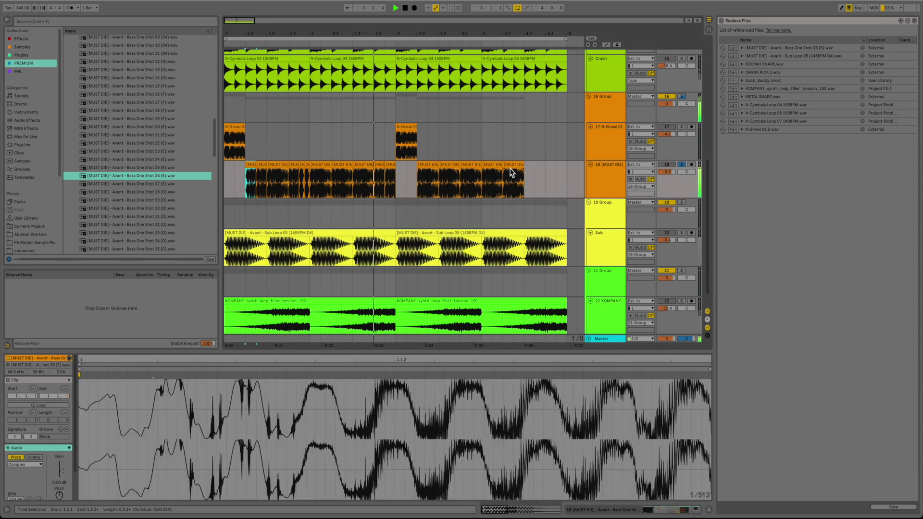
pyautogui.press('space')
# Audition the following bass one shots and replace the MUST DIE sample with Bass One Shot 29 (D)
pyautogui.click(116, 183)
pyautogui.click(129, 192)
pyautogui.click(140, 200)
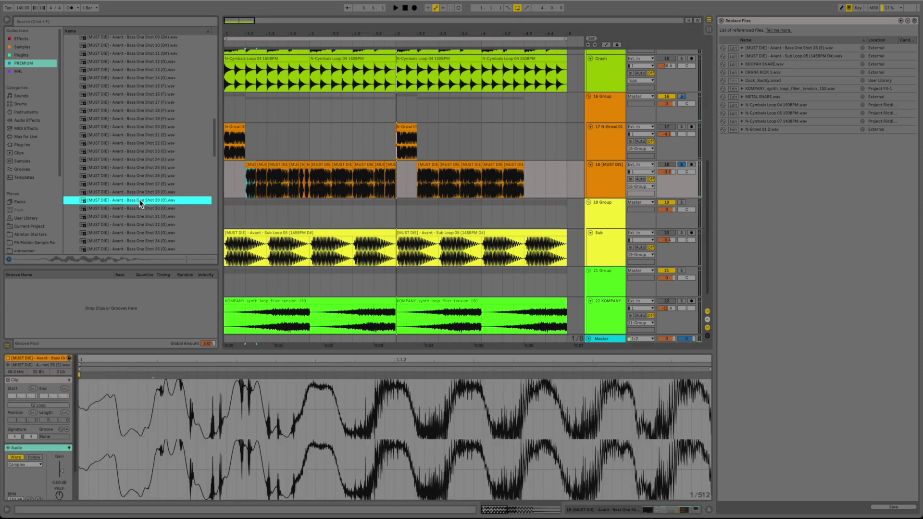
pyautogui.moveTo(139, 200); pyautogui.dragTo(793, 48)
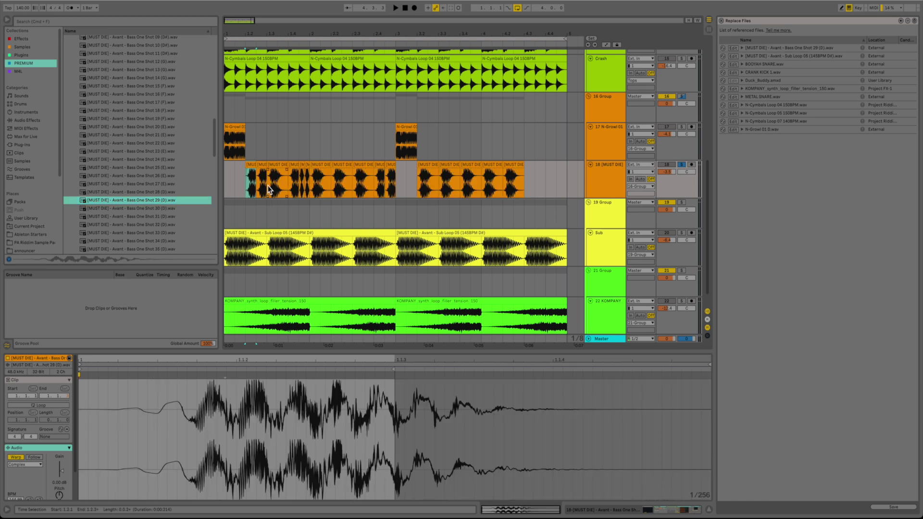
# Play the MUST DIE bass, reset the pitch of all its clips together, and replay it
pyautogui.scroll(-1, 243, 260)
pyautogui.click(244, 266)
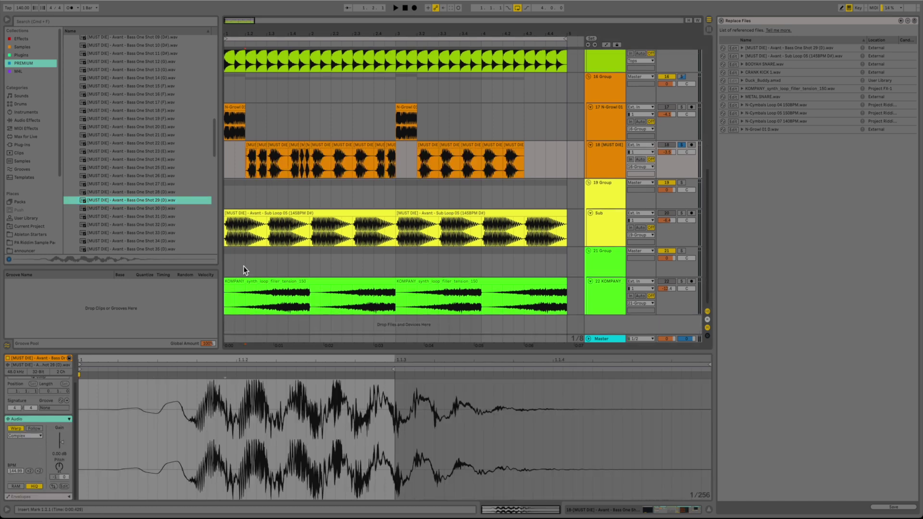
pyautogui.press('space')
pyautogui.click(251, 144)
pyautogui.keyDown('shift'); pyautogui.click(518, 145); pyautogui.keyUp('shift')
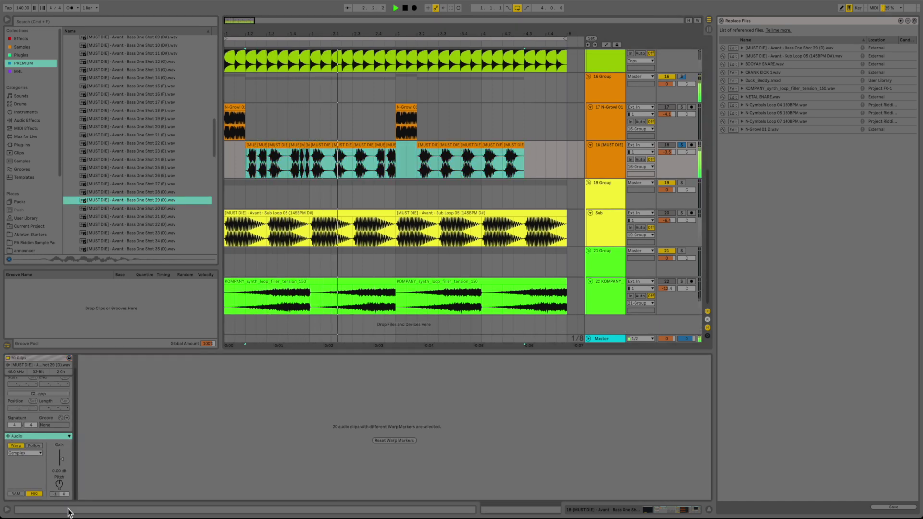
pyautogui.doubleClick(59, 485)
pyautogui.press('space')
pyautogui.press('space')
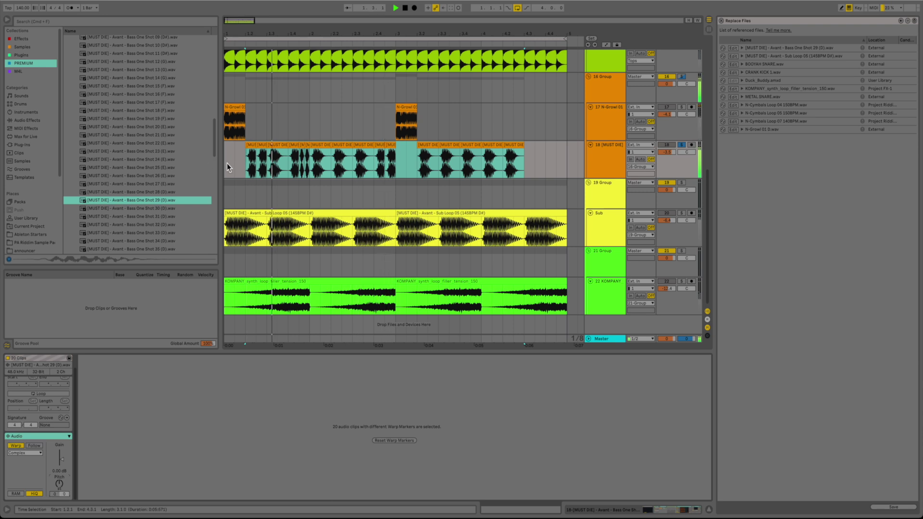
# Clear the MUST DIE solo, play the full mix from the start with the clip detail view hidden, and place the insert marker at bar 3
pyautogui.click(227, 163)
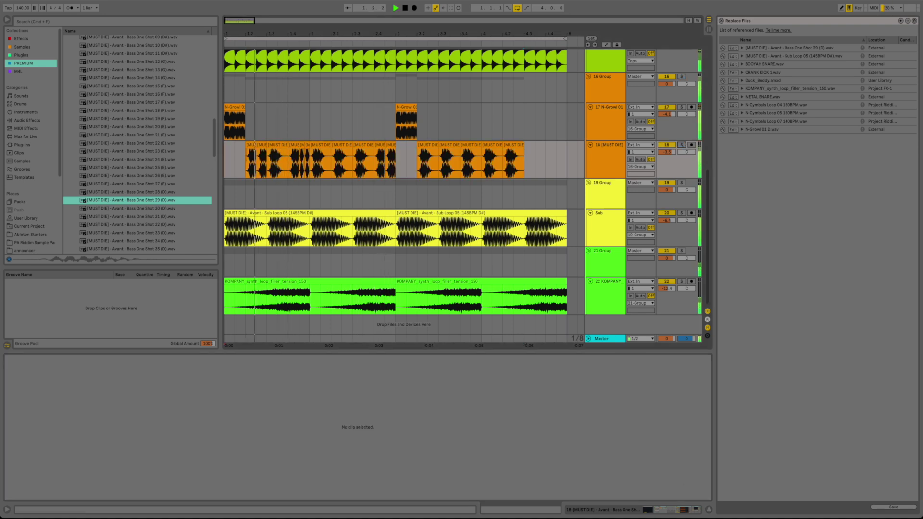
pyautogui.click(708, 510)
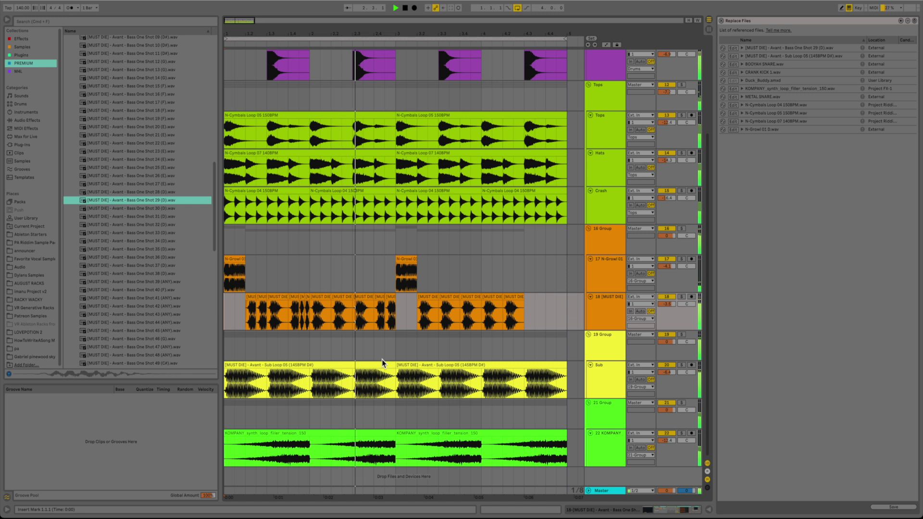
pyautogui.click(396, 296)
pyautogui.press('space')
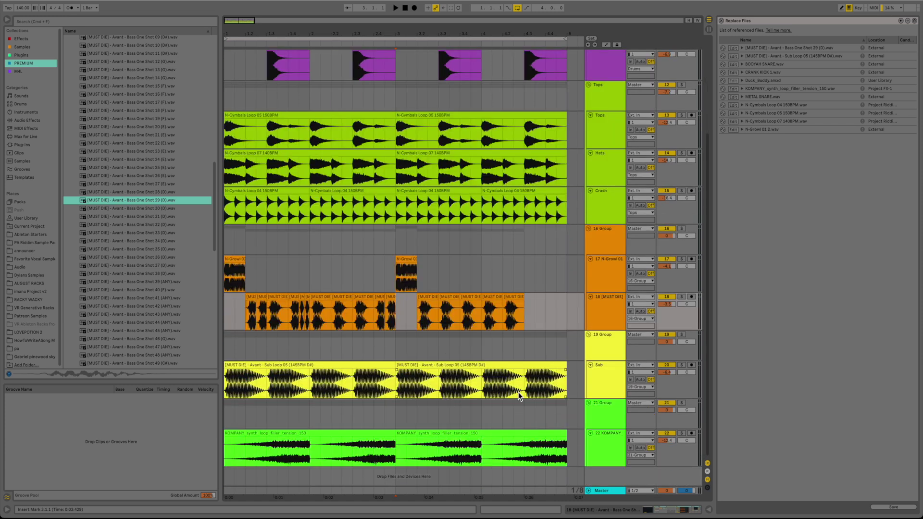
pyautogui.scroll(4, 423, 366)
pyautogui.scroll(2, 399, 301)
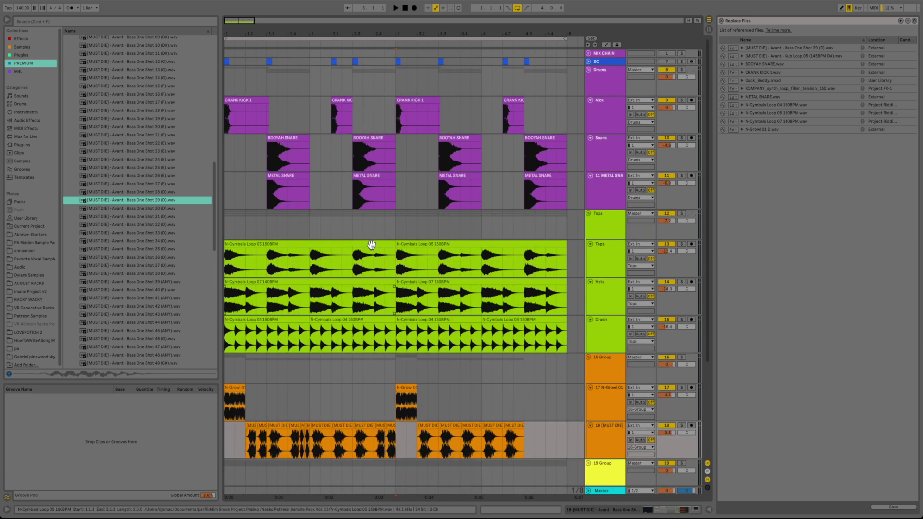
pyautogui.scroll(-4, 385, 310)
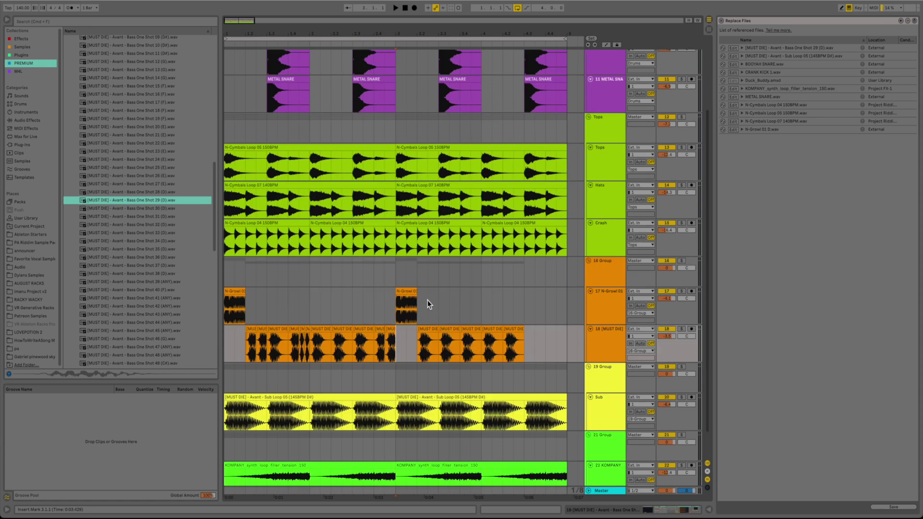
pyautogui.scroll(4, 425, 306)
pyautogui.scroll(-3, 368, 276)
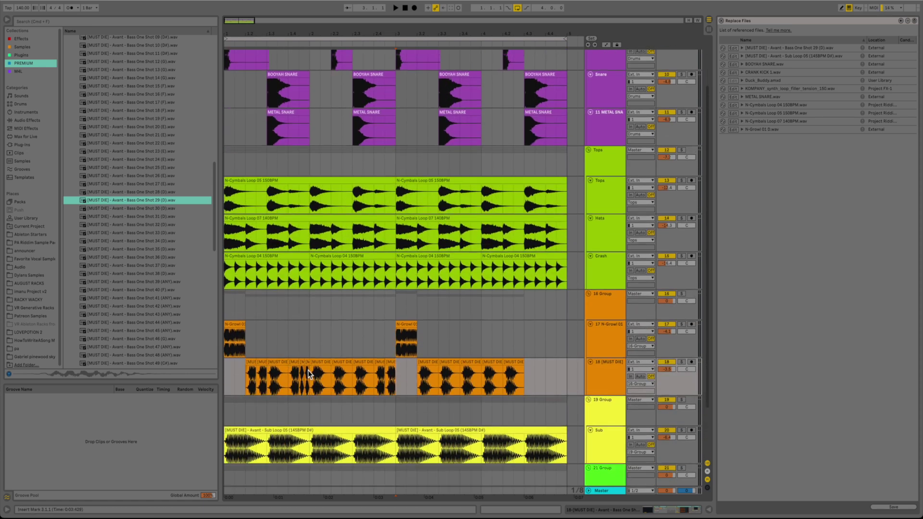
pyautogui.scroll(-3, 415, 363)
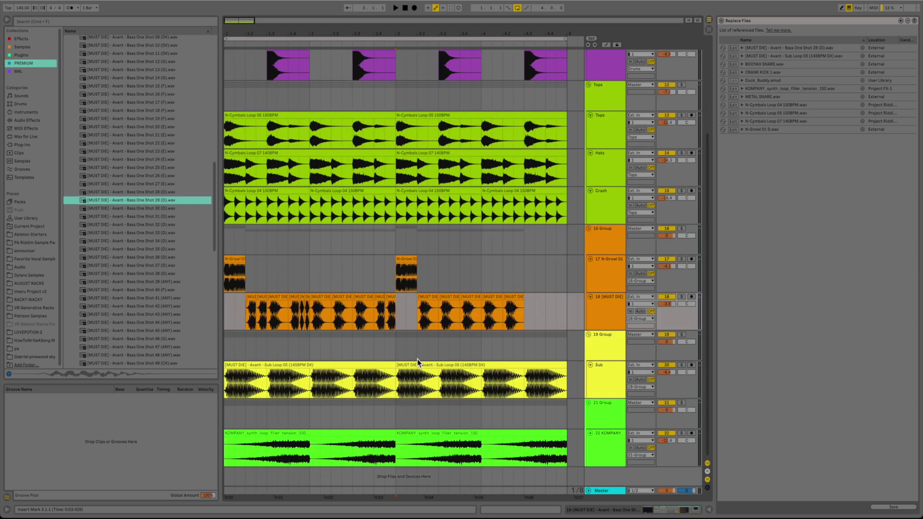
pyautogui.scroll(6, 402, 375)
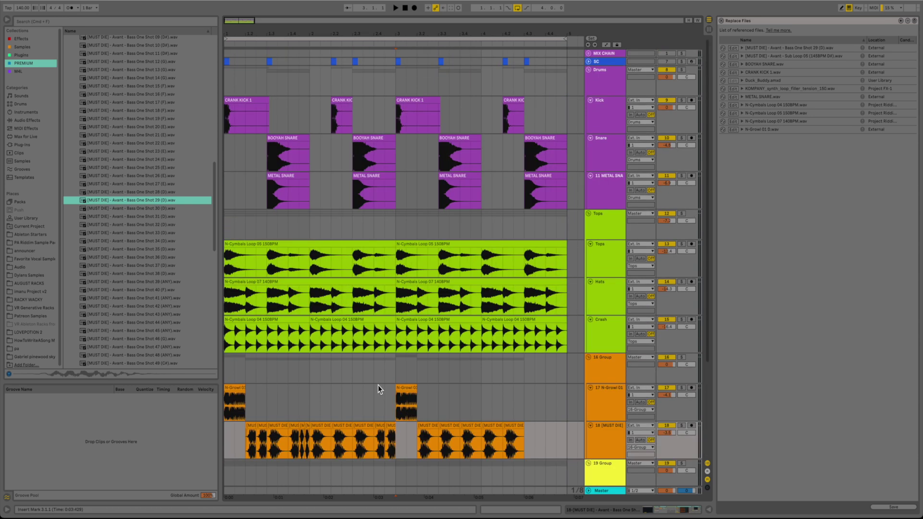